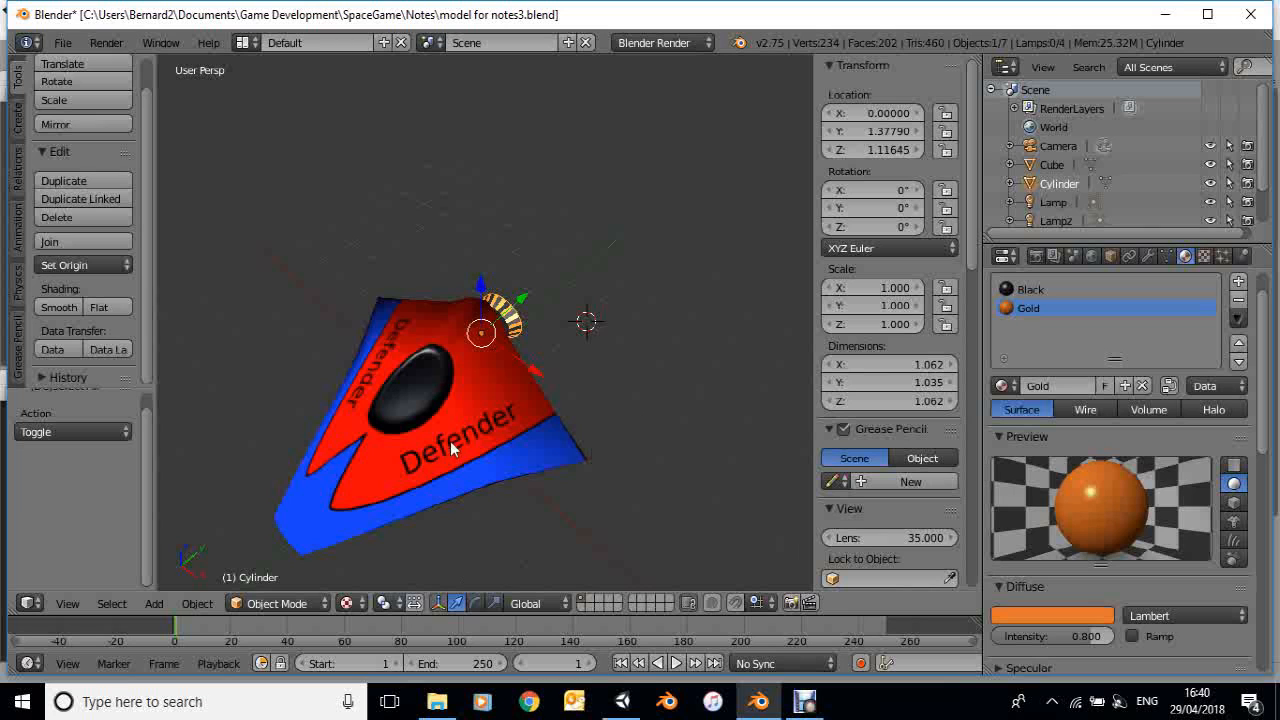
# Rename the Cylinder object in the scene to Engine
pyautogui.rightClick(500, 396)
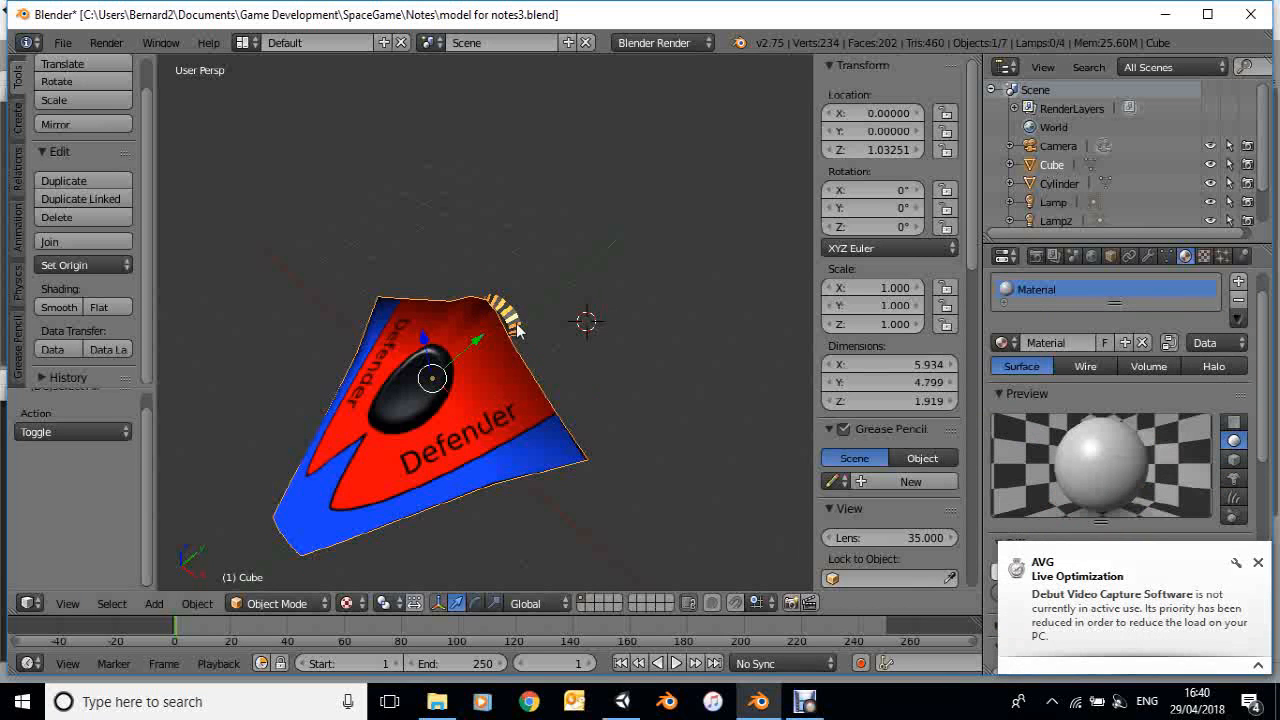
pyautogui.click(1058, 184)
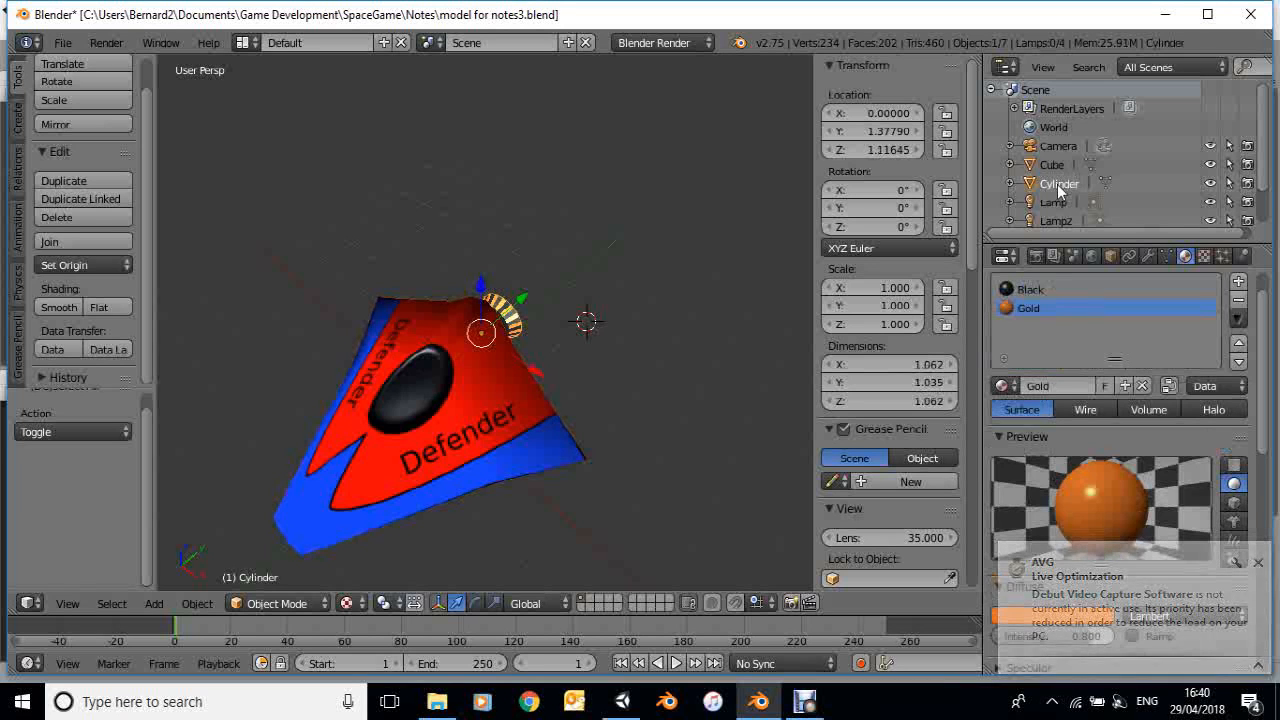
pyautogui.doubleClick(1058, 184)
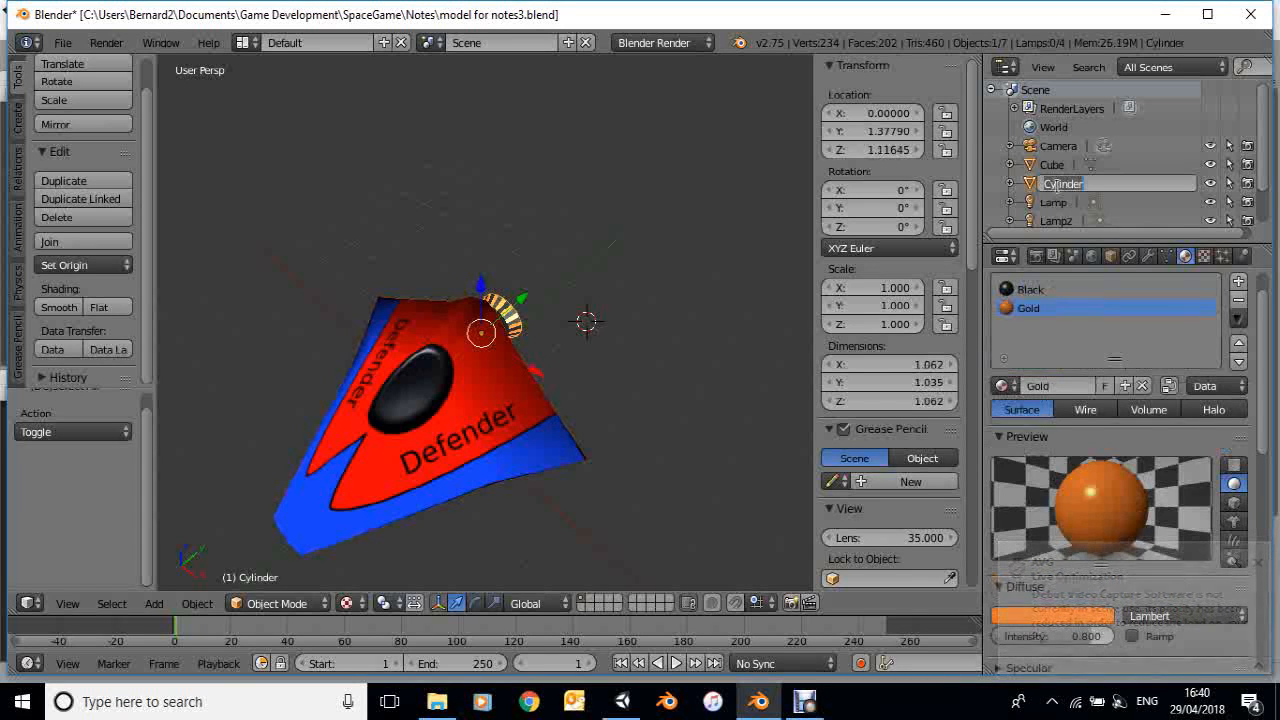
pyautogui.write('Eng')
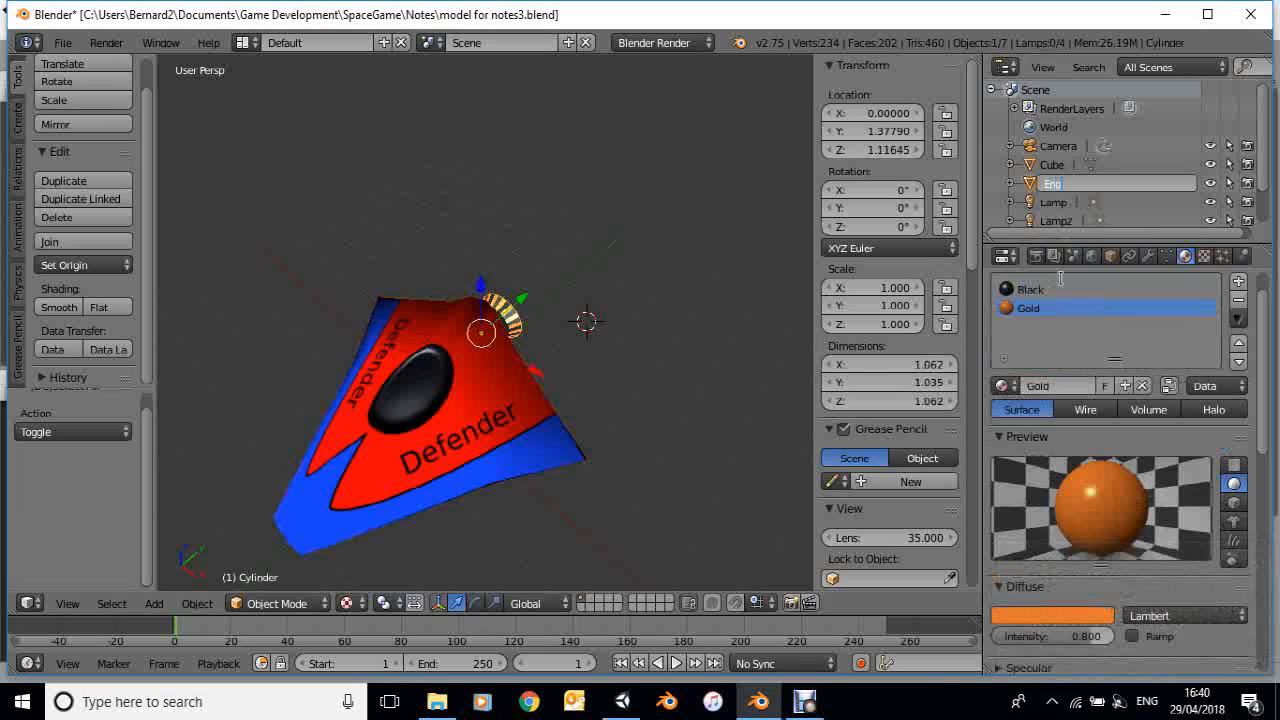
pyautogui.write('ine')
pyautogui.press('Return')
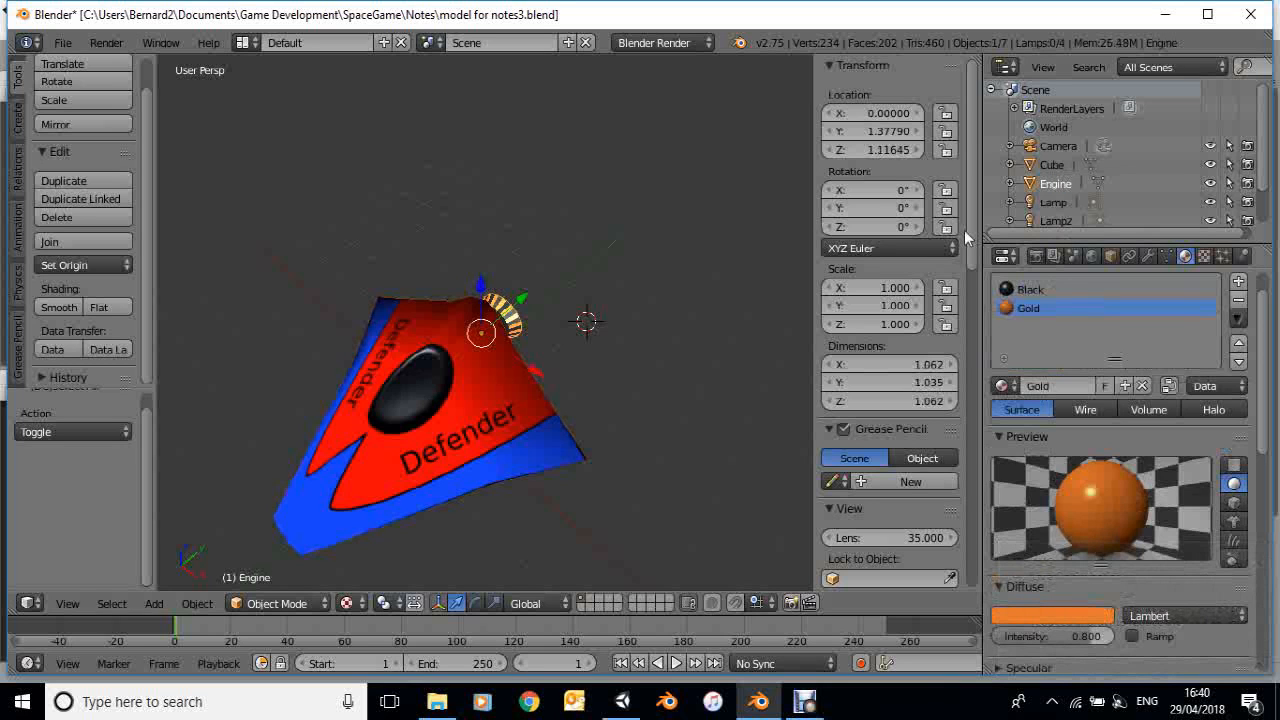
# Select the ship's main hull and rename the Cube object to Body
pyautogui.rightClick(460, 443)
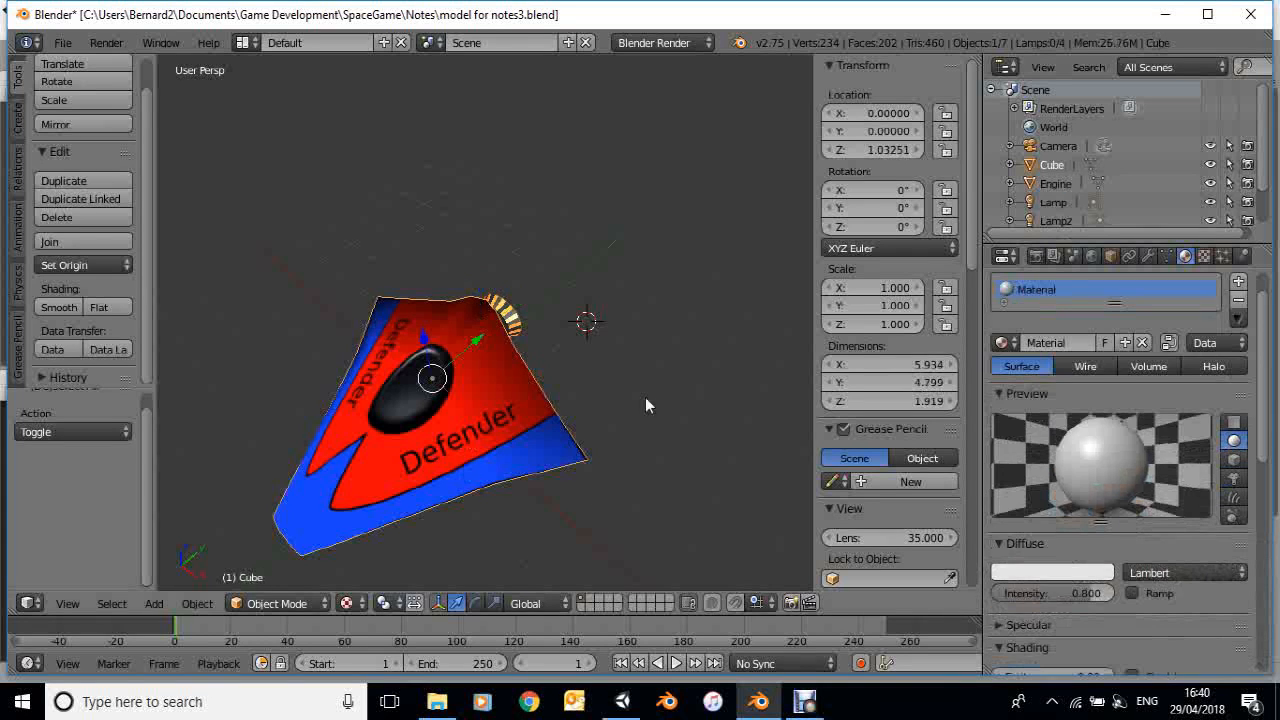
pyautogui.doubleClick(1050, 165)
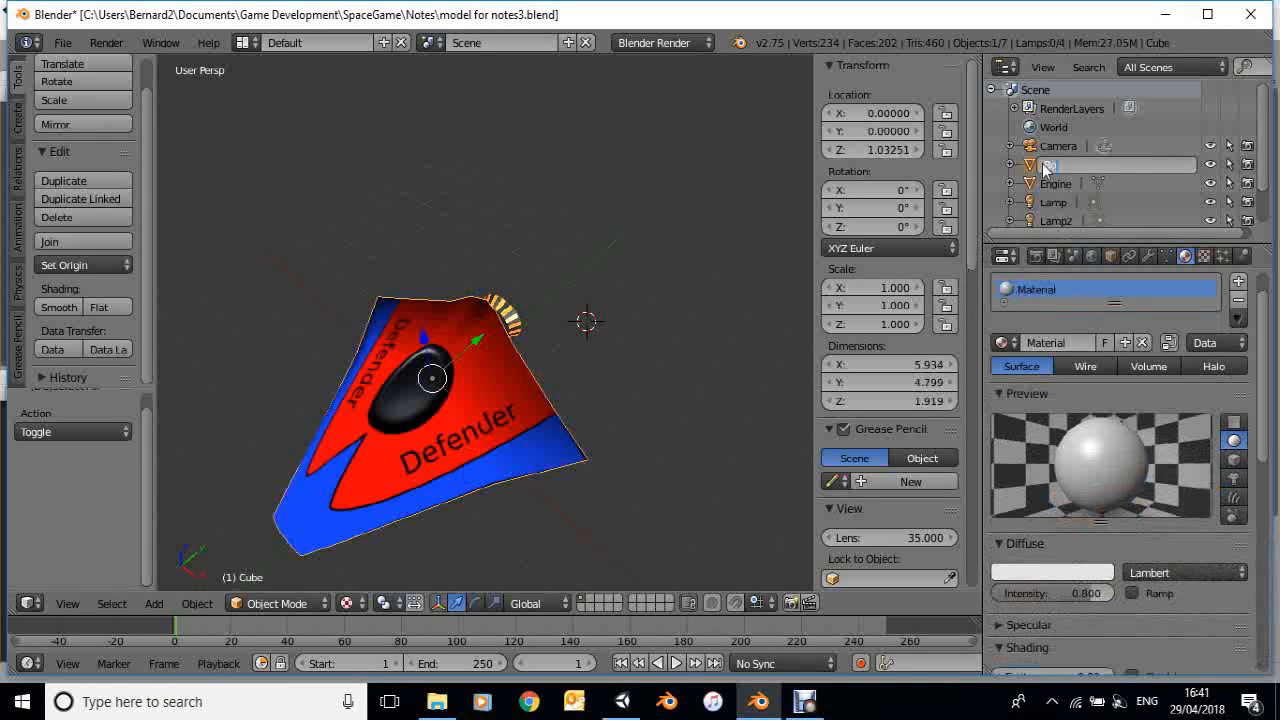
pyautogui.press('Return')
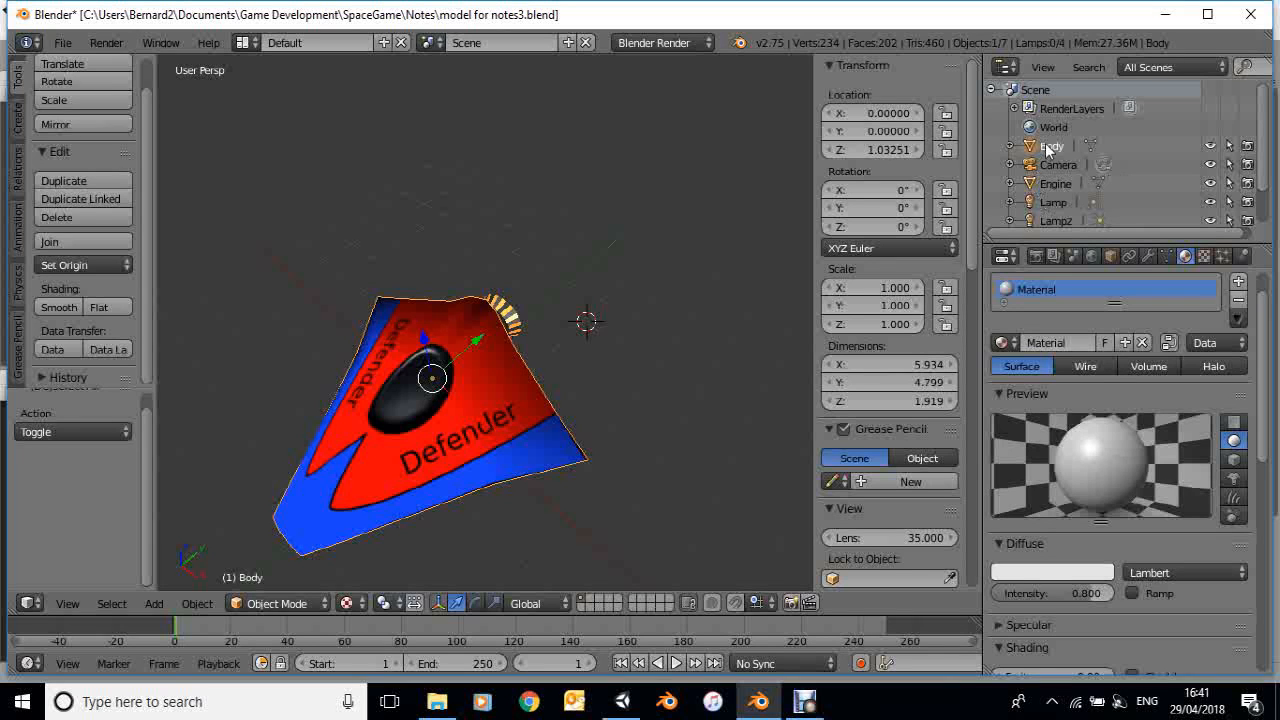
# Parent the Engine object to Body and check the nesting in the scene hierarchy
pyautogui.moveTo(1030, 184); pyautogui.dragTo(1046, 145)
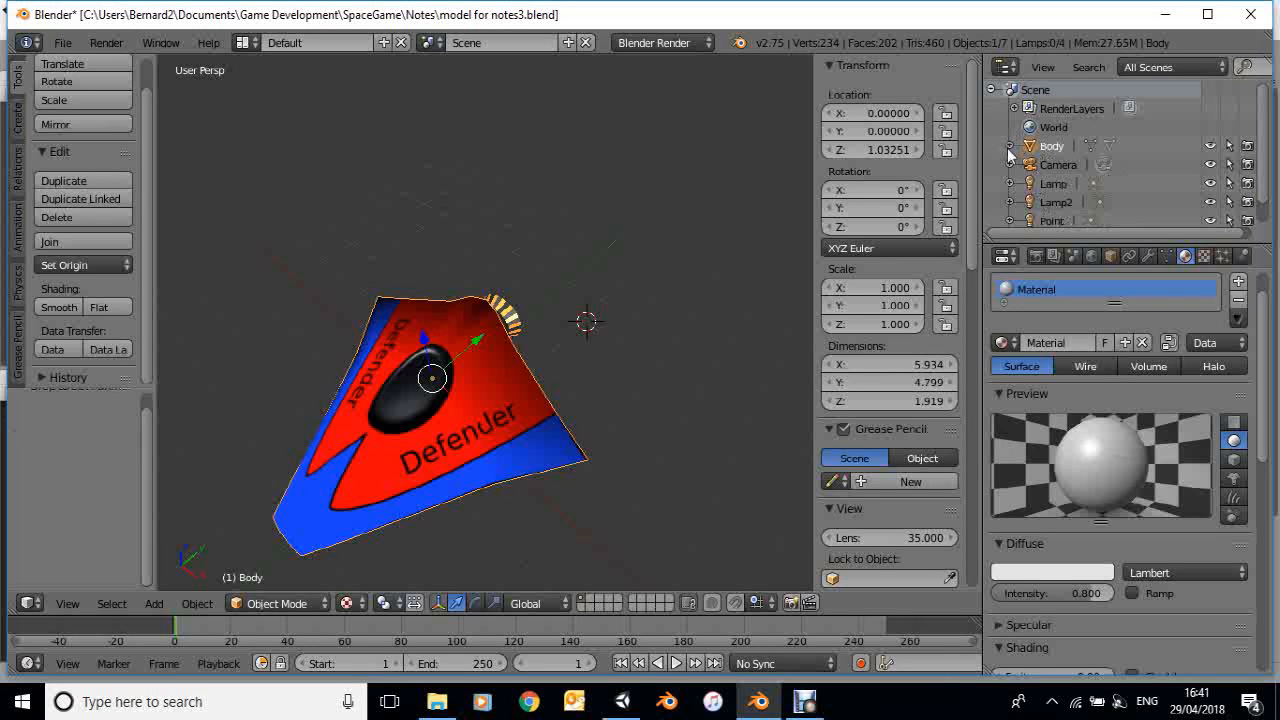
pyautogui.click(1010, 146)
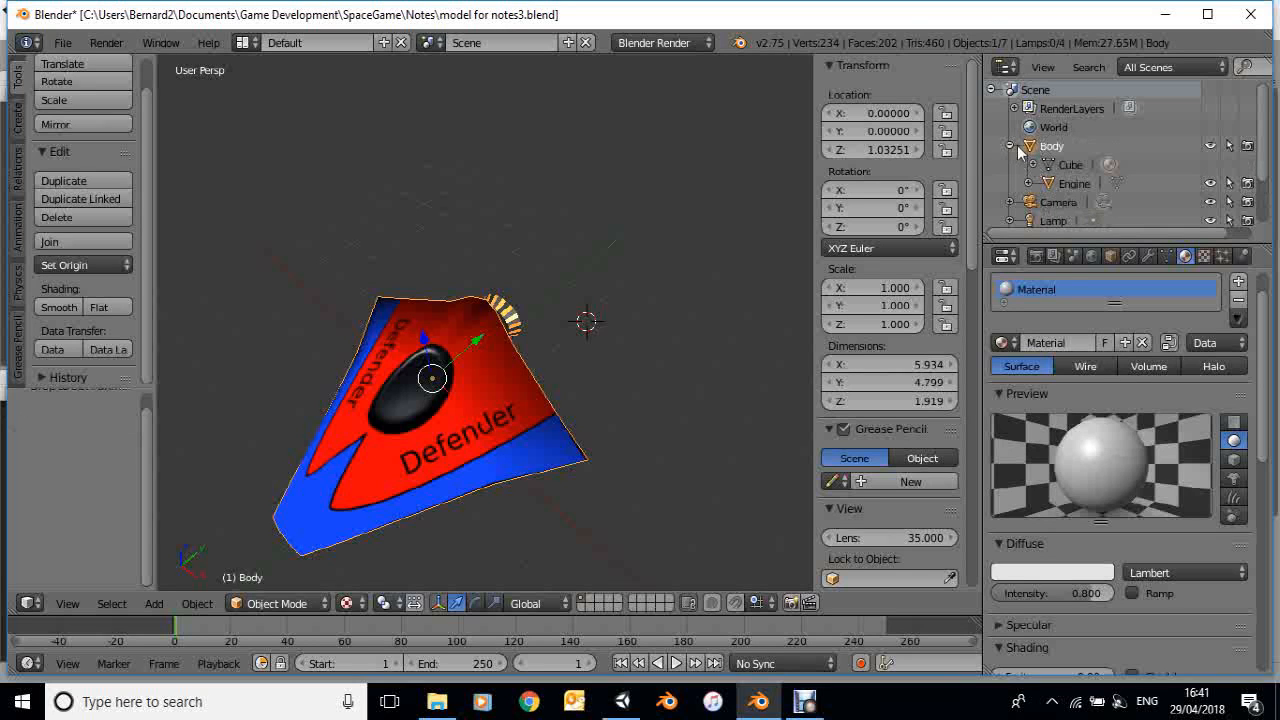
pyautogui.click(1010, 146)
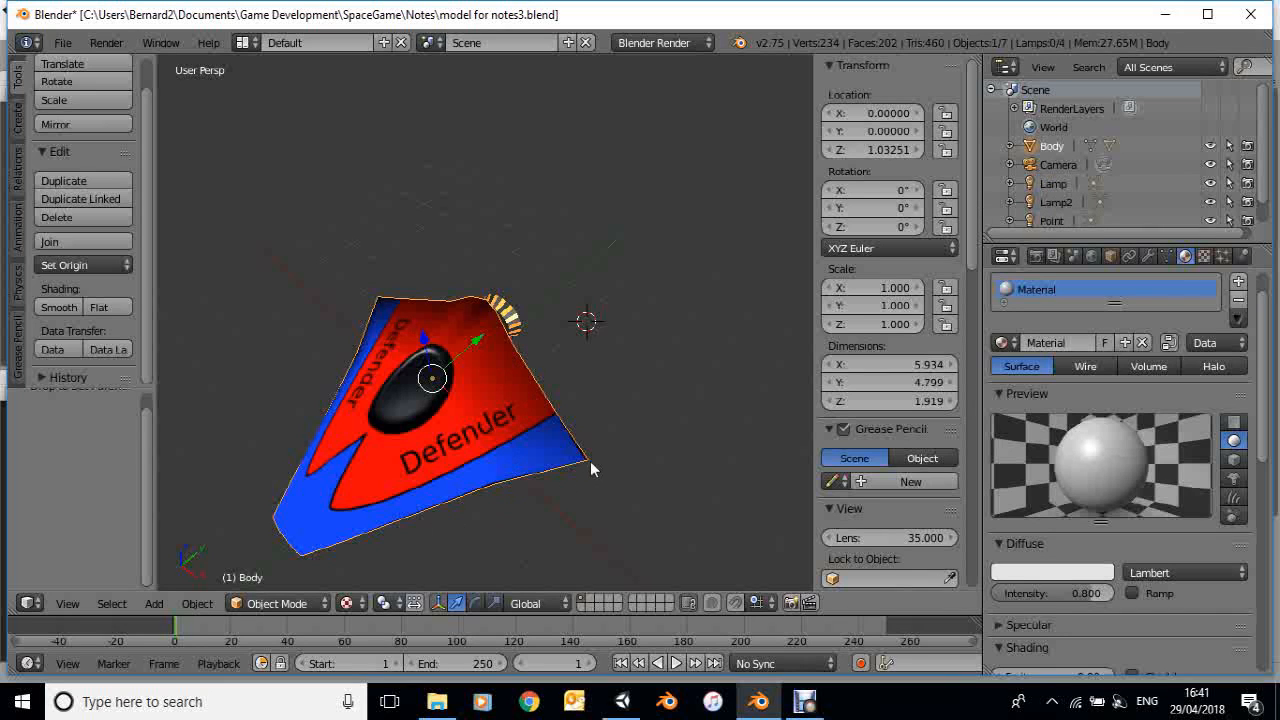
# Set the Z location of the Body object to 0
pyautogui.moveTo(610, 487); pyautogui.dragTo(566, 438, button='middle')
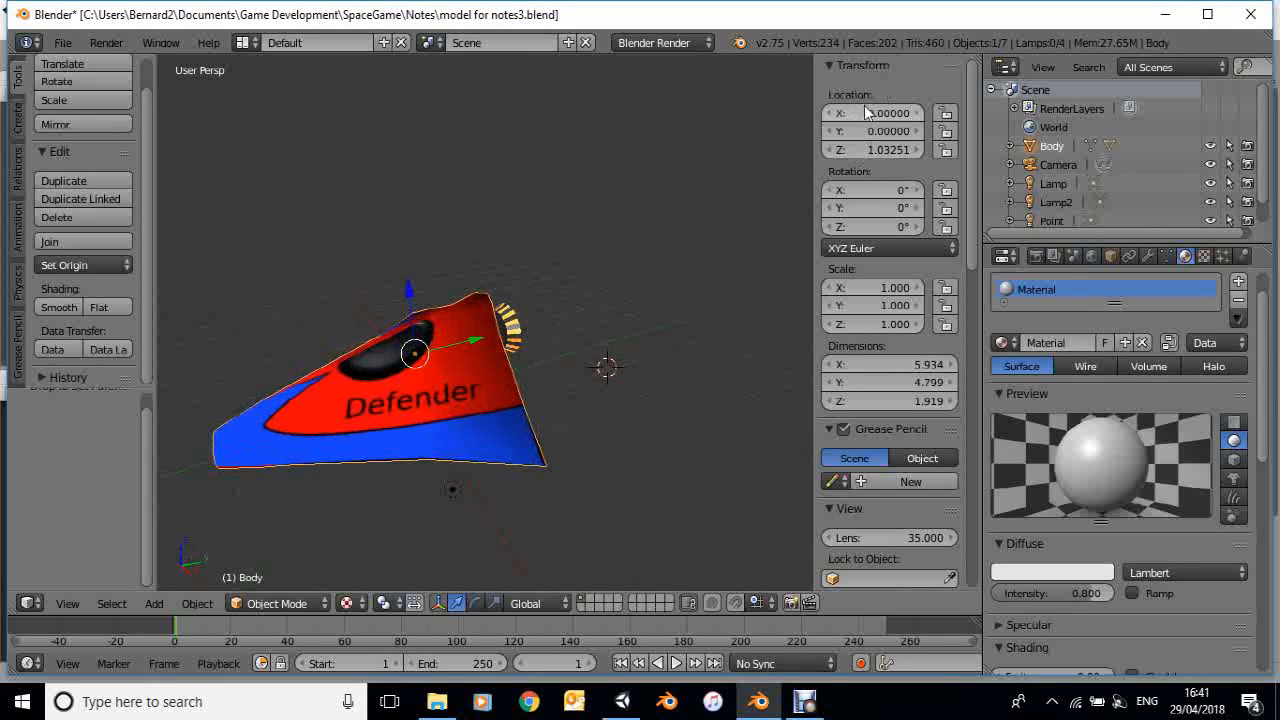
pyautogui.click(872, 150)
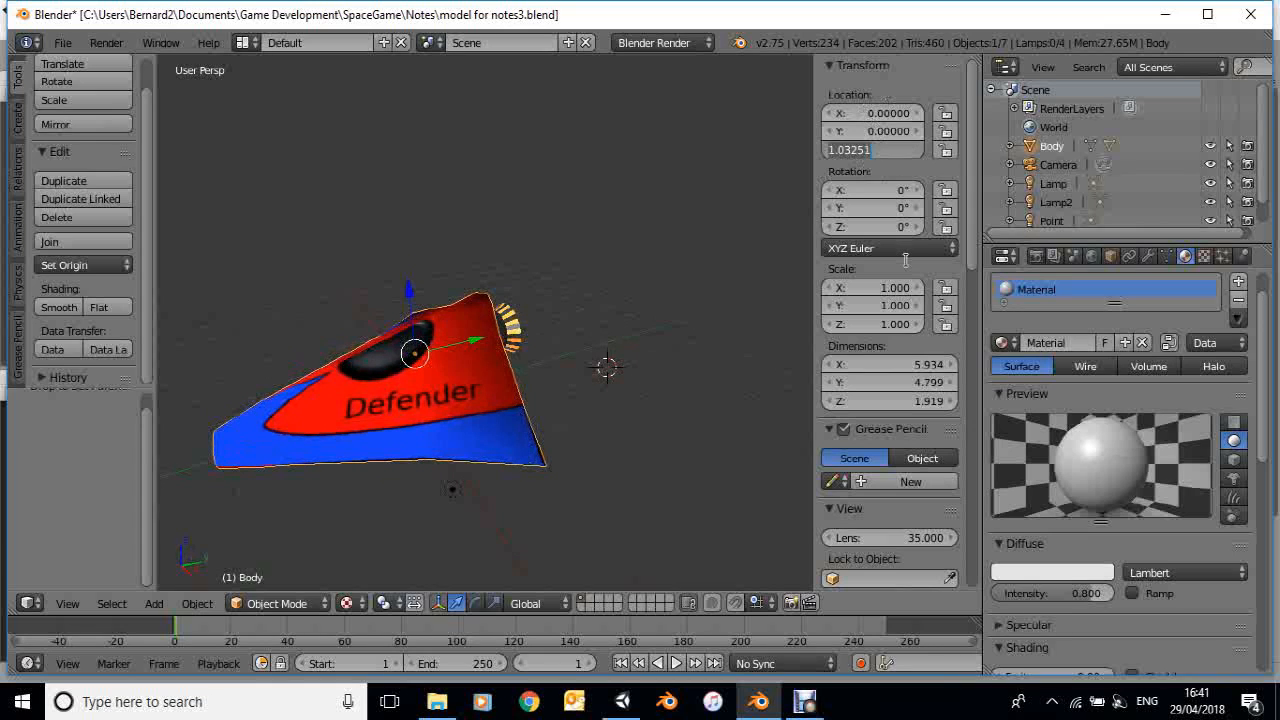
pyautogui.write('0')
pyautogui.press('Return')
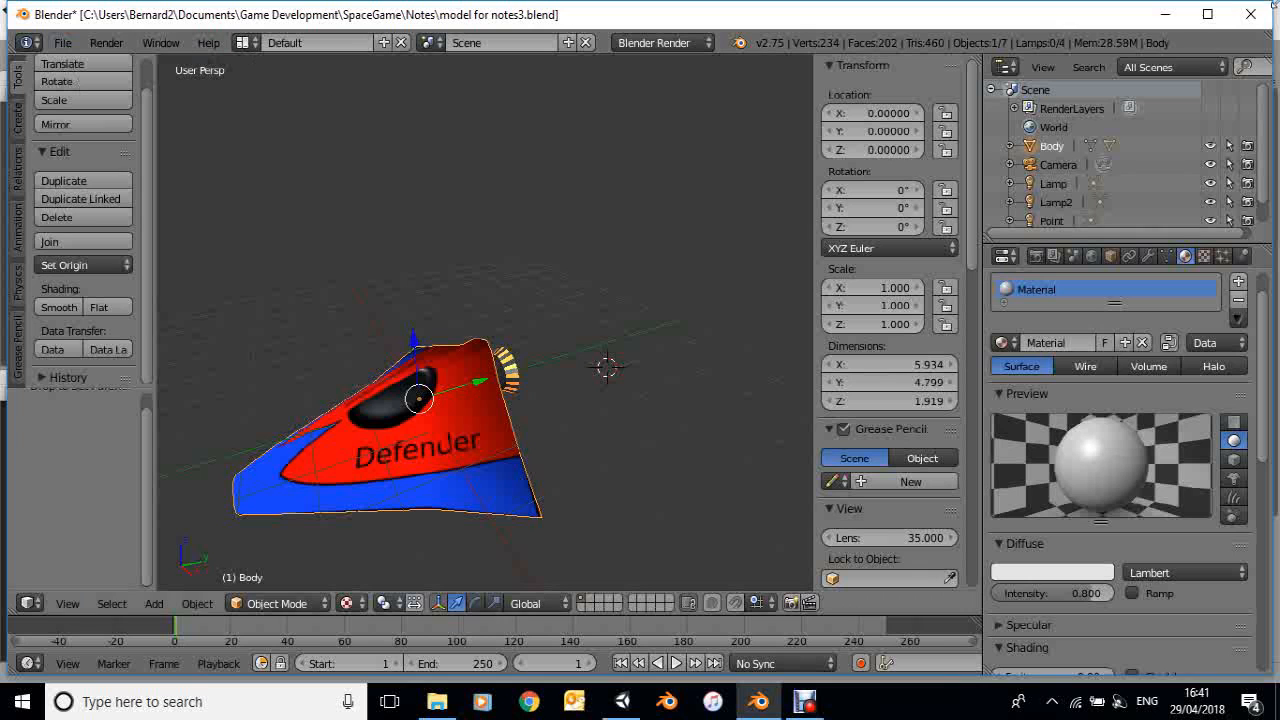
# Switch to Unity, show the Inspector, and examine the _Scenes folder and the asset folders of the Space Defender project
pyautogui.click(622, 701)
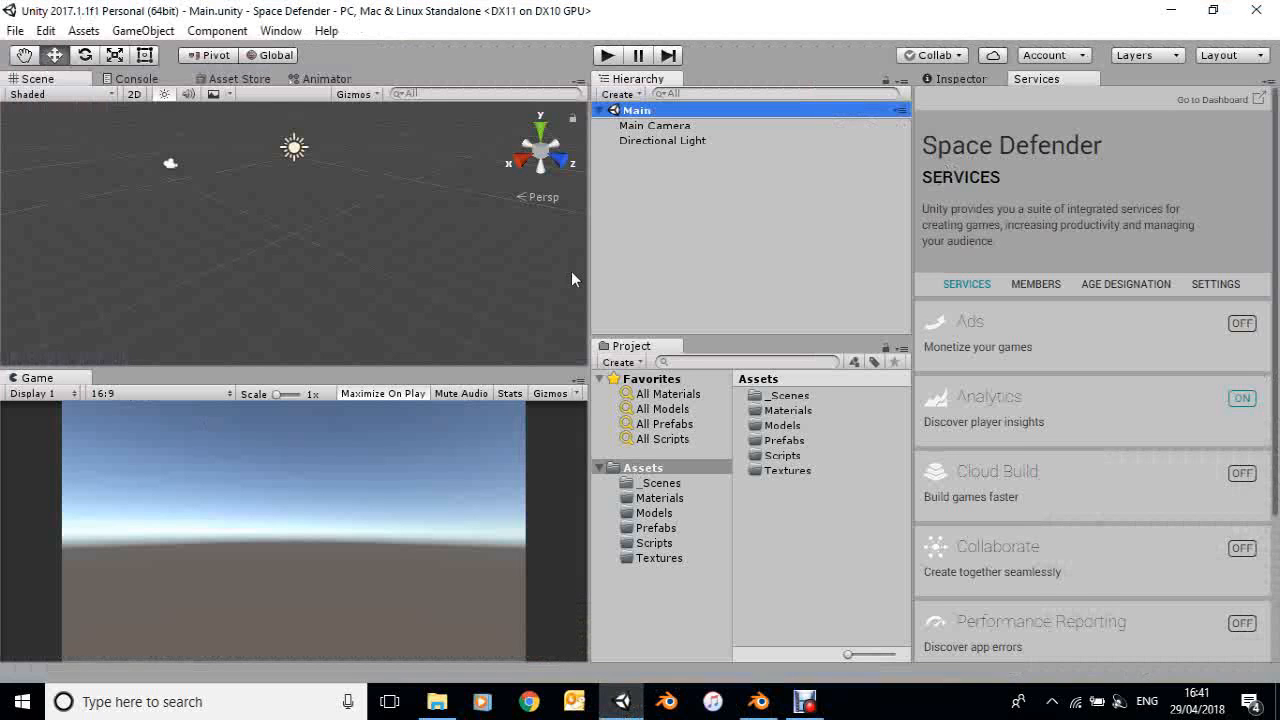
pyautogui.click(952, 79)
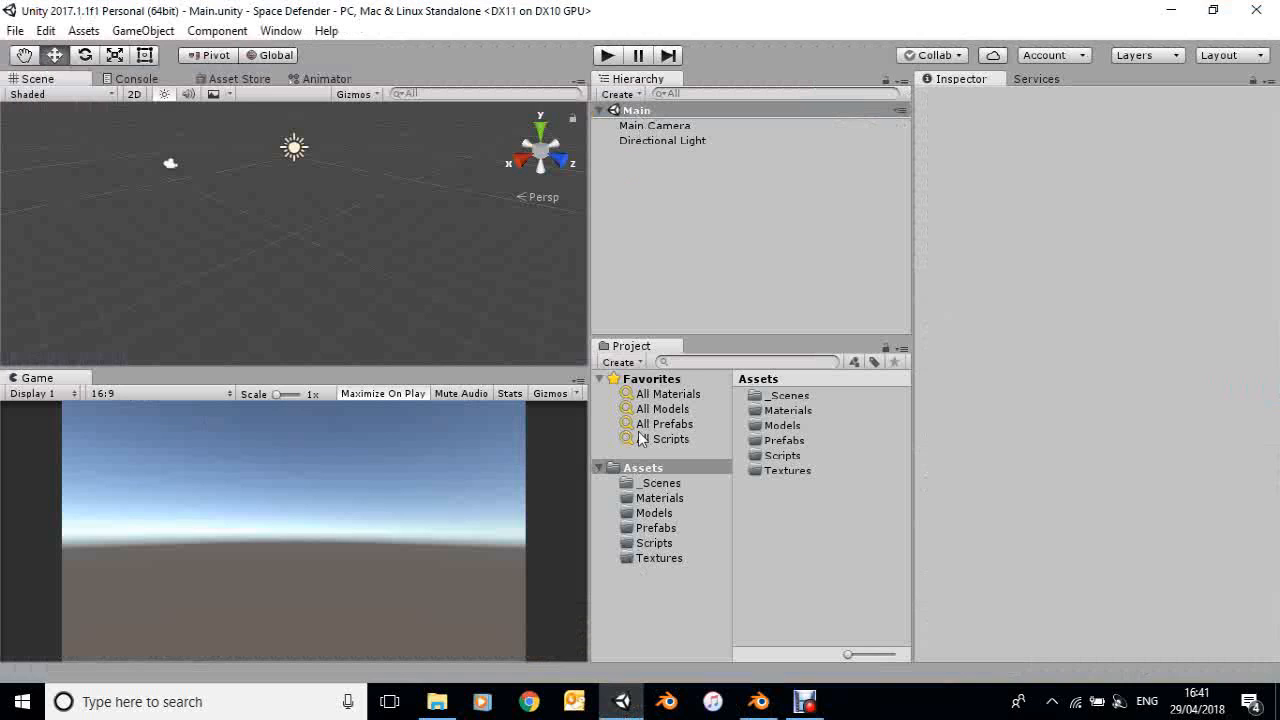
pyautogui.click(632, 484)
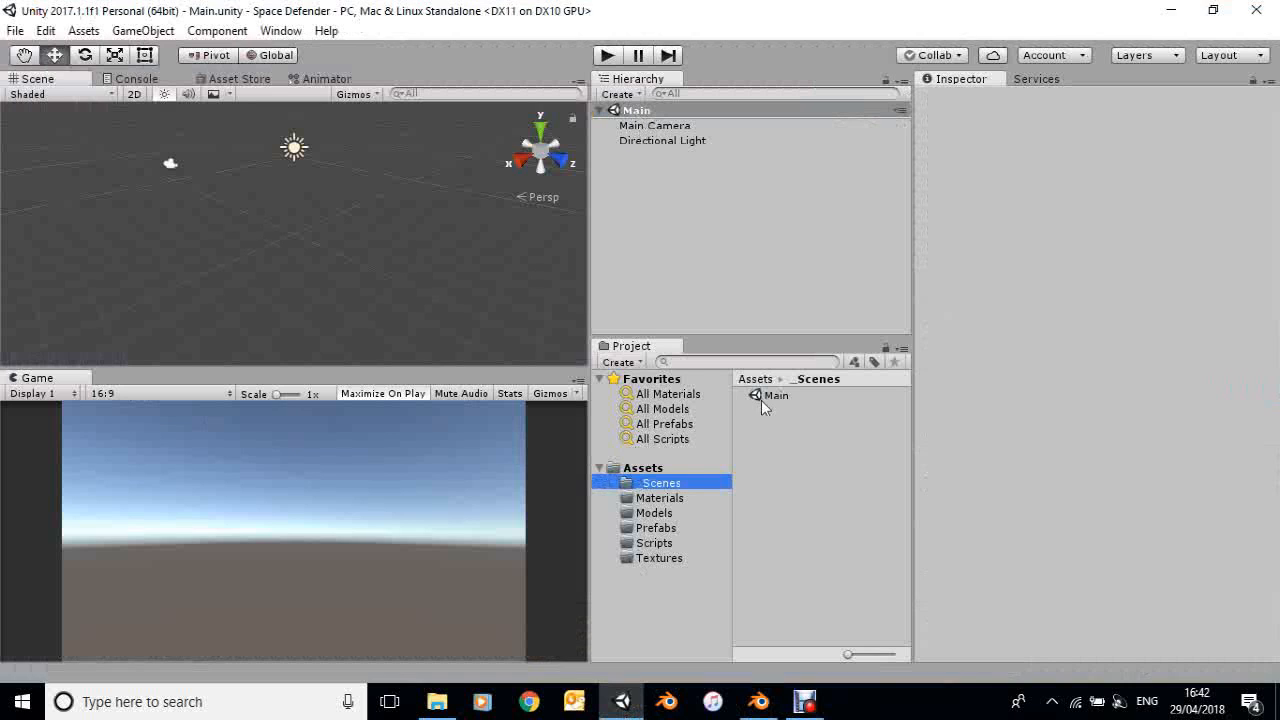
pyautogui.click(632, 467)
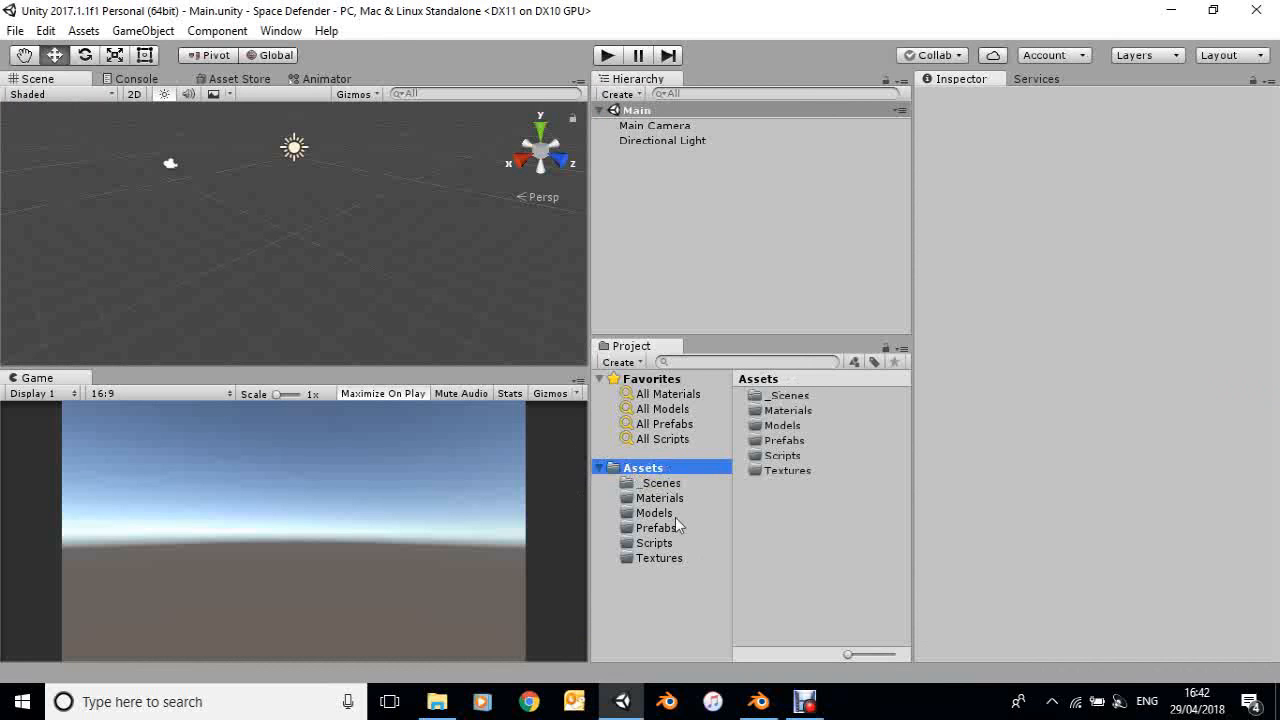
# Switch back to Blender and start saving a new copy of the model in Unity Projects\Space Defender\Assets\Models
pyautogui.click(759, 701)
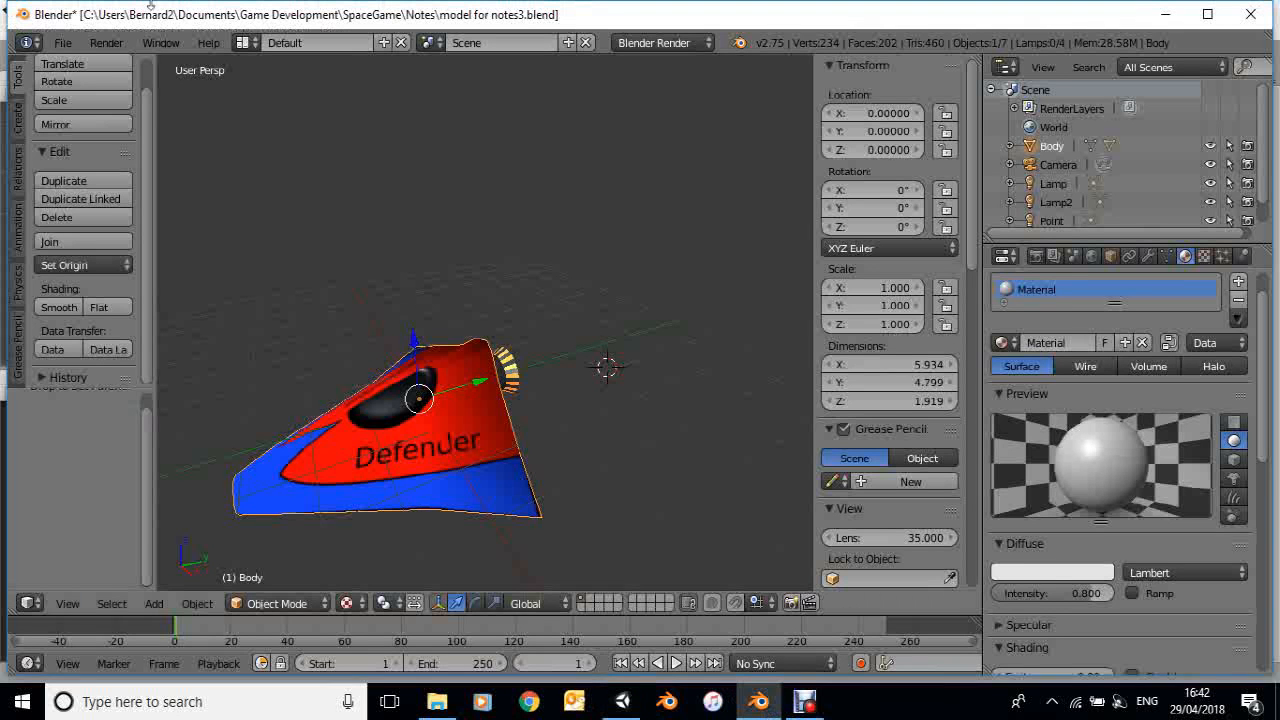
pyautogui.click(66, 44)
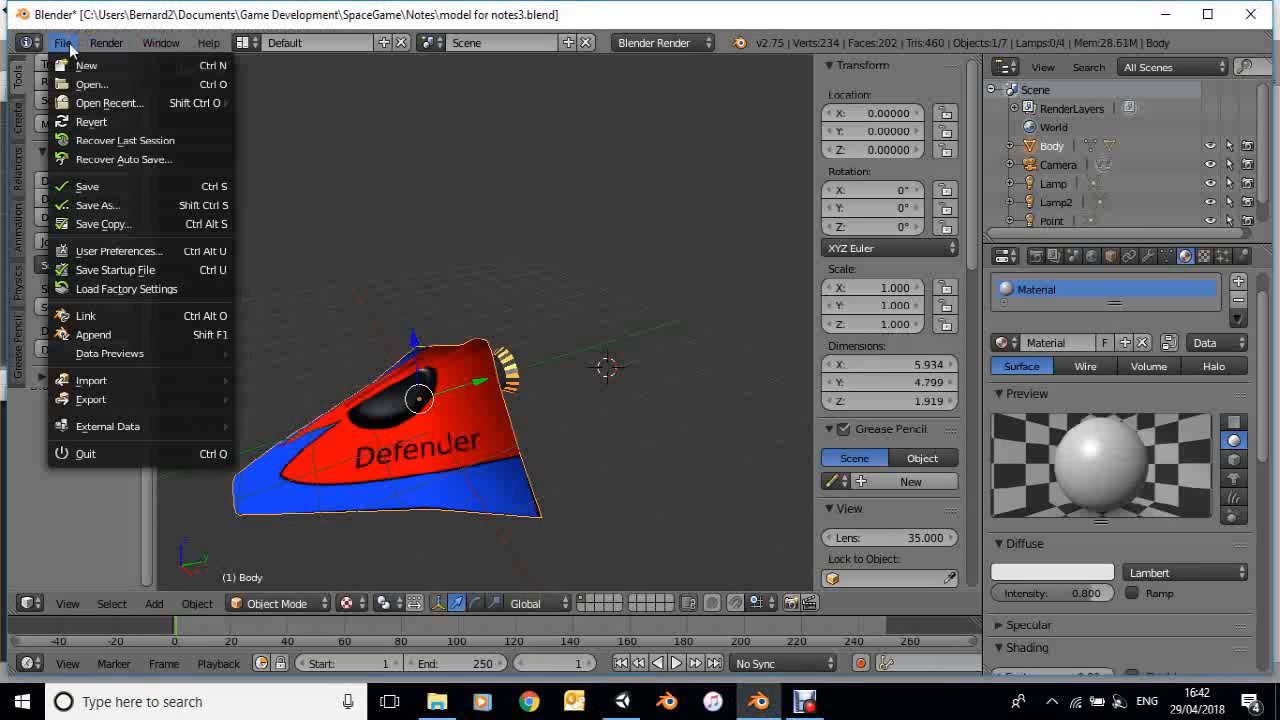
pyautogui.click(110, 207)
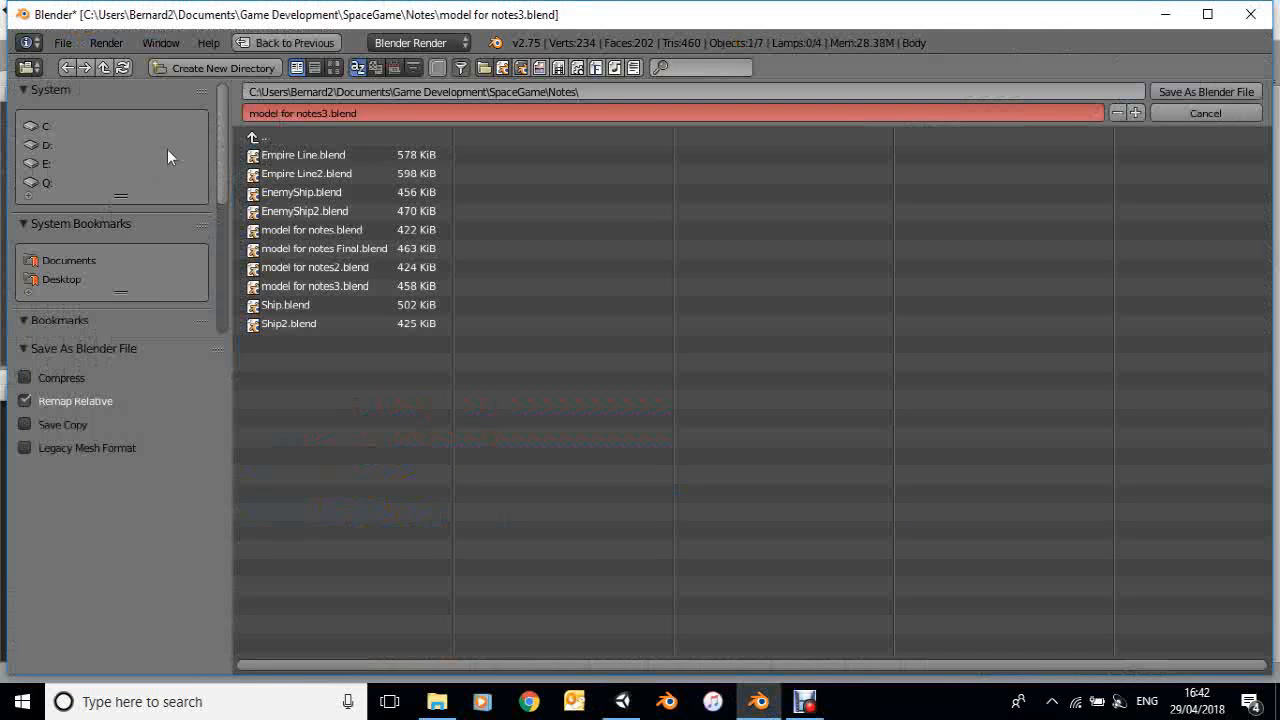
pyautogui.click(252, 135)
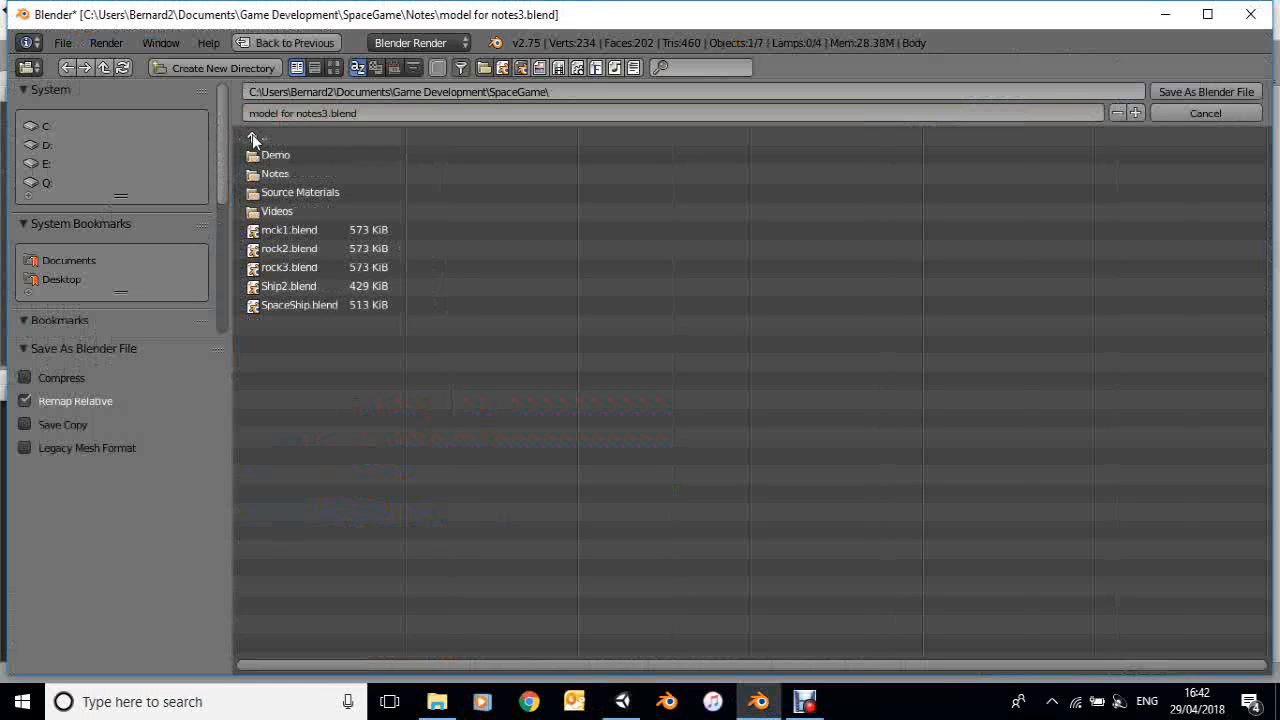
pyautogui.click(252, 135)
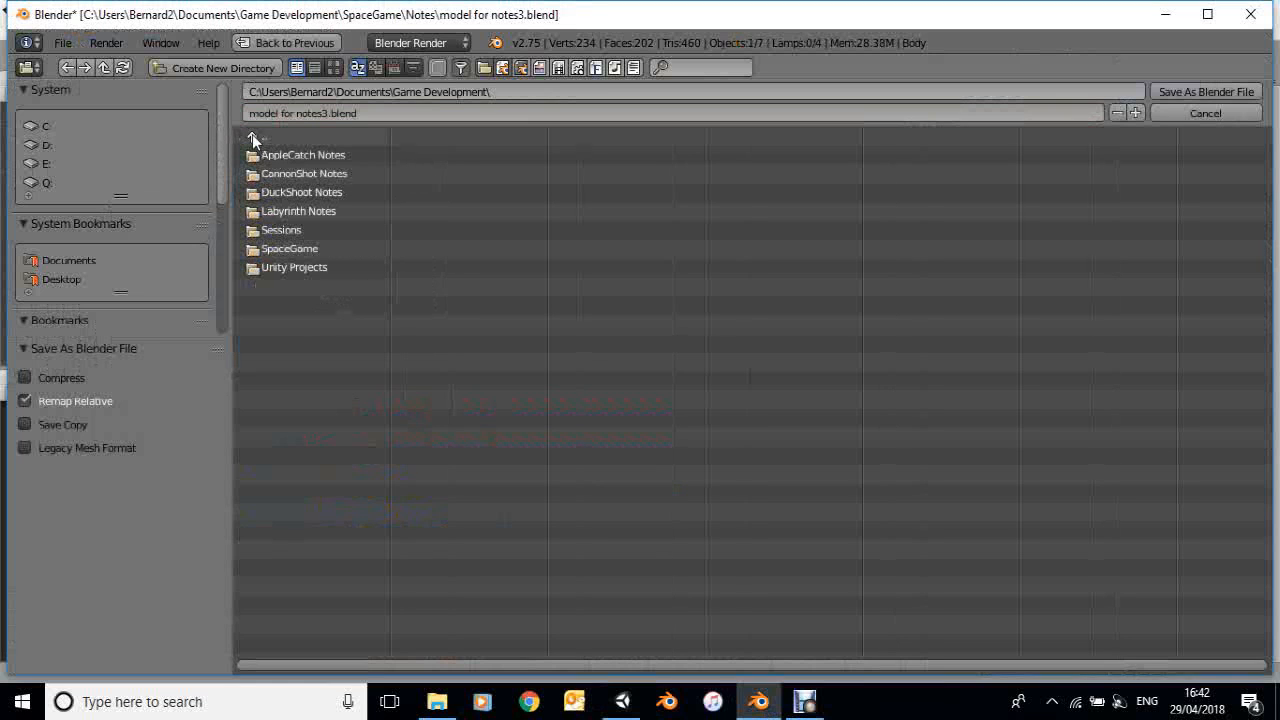
pyautogui.click(250, 268)
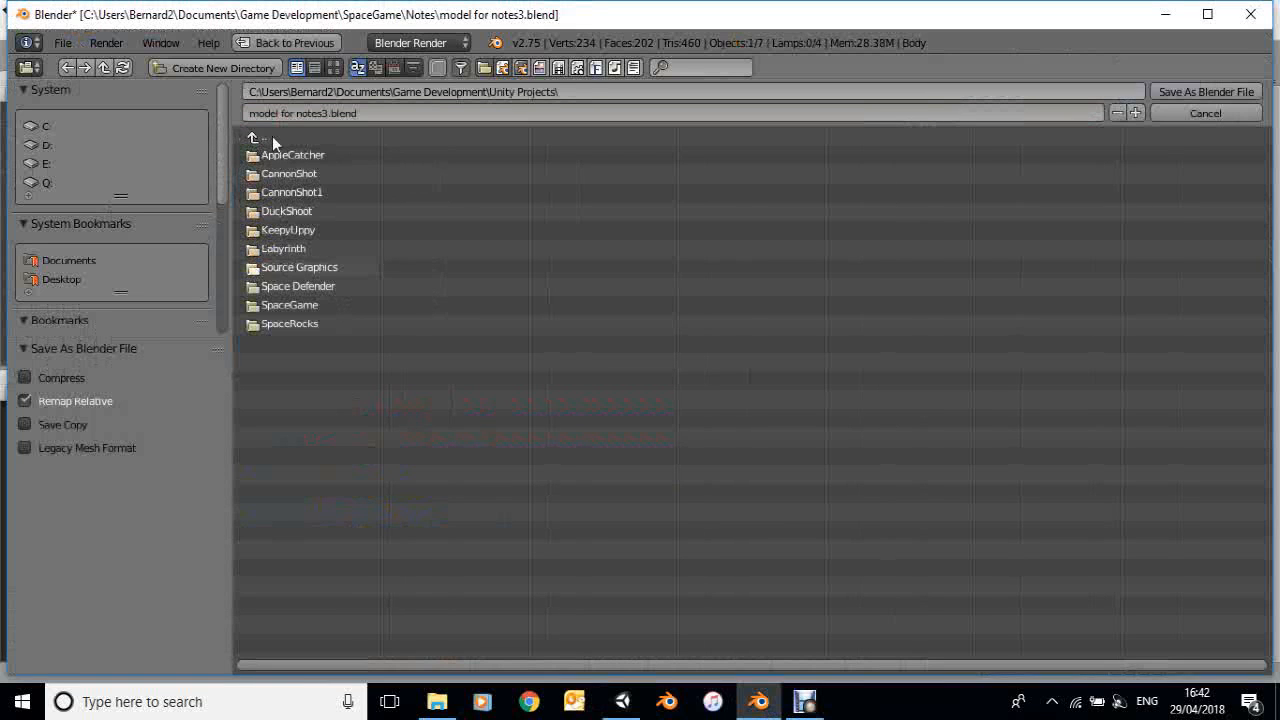
pyautogui.click(258, 287)
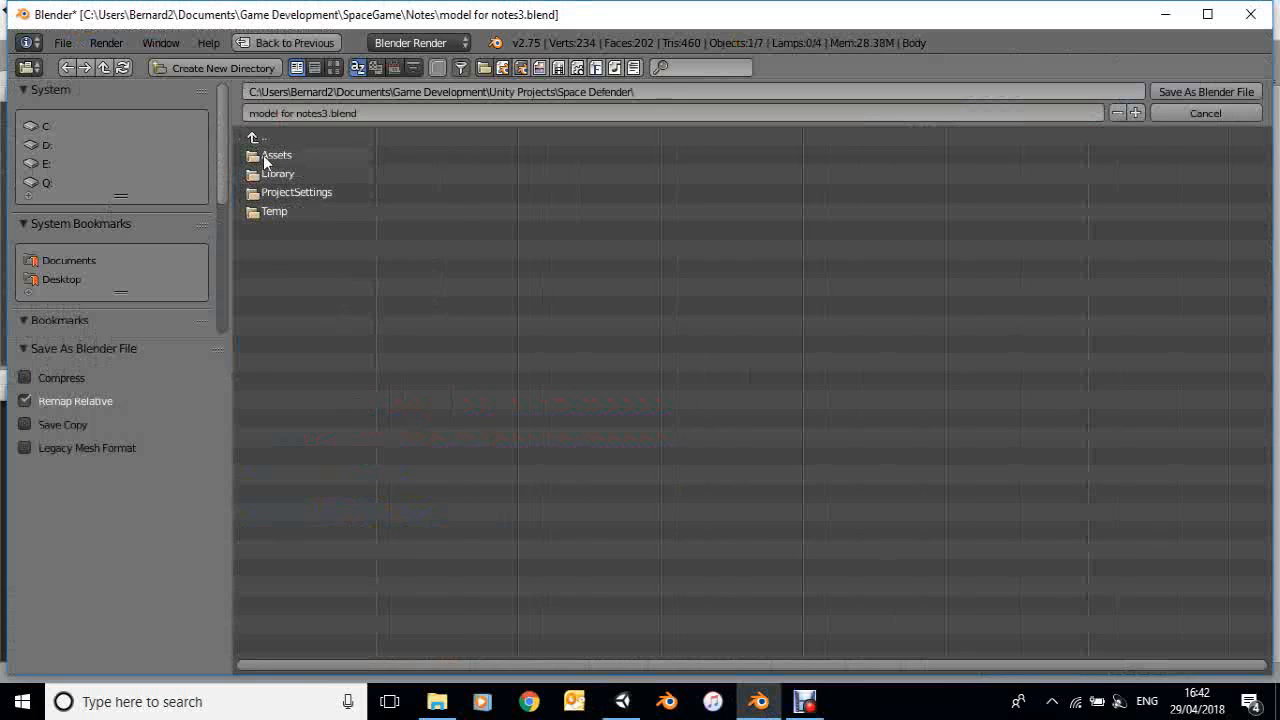
pyautogui.click(263, 155)
pyautogui.click(260, 195)
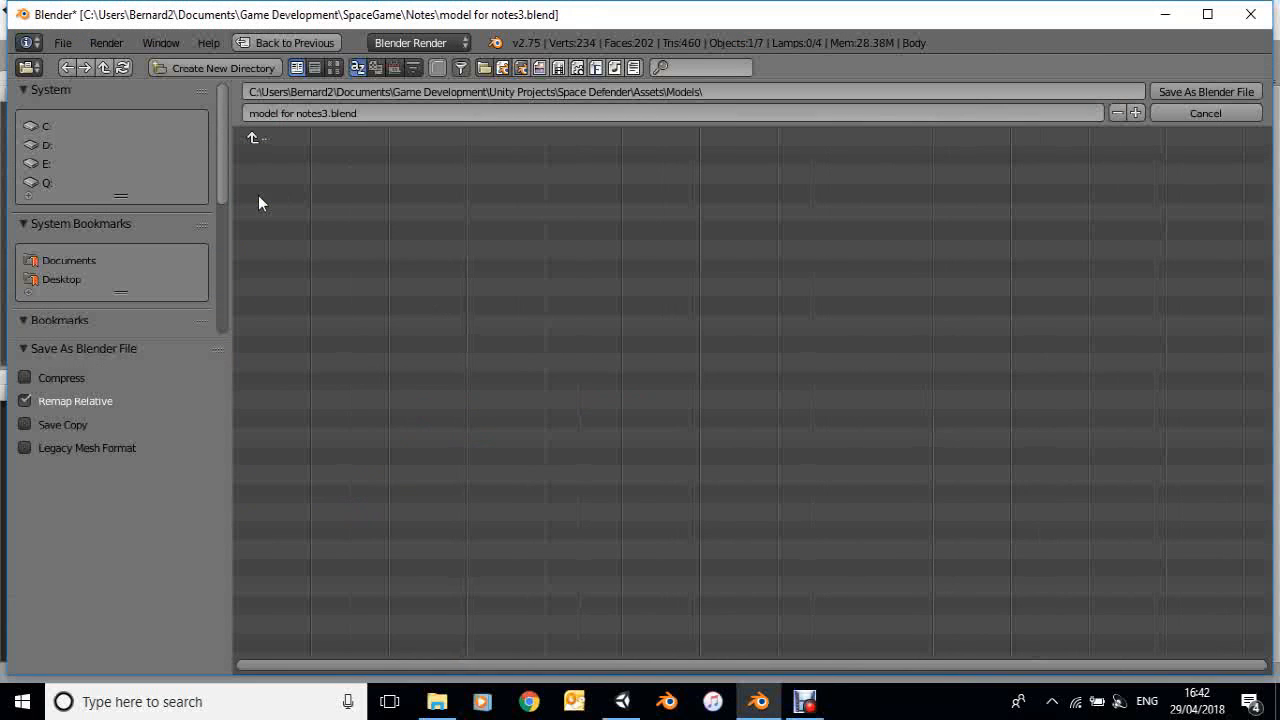
# Name the file MyShip.blend and save it in the Models folder
pyautogui.click(292, 117)
pyautogui.write('My')
pyautogui.write('Sp')
pyautogui.write('ip')
pyautogui.press('Return')
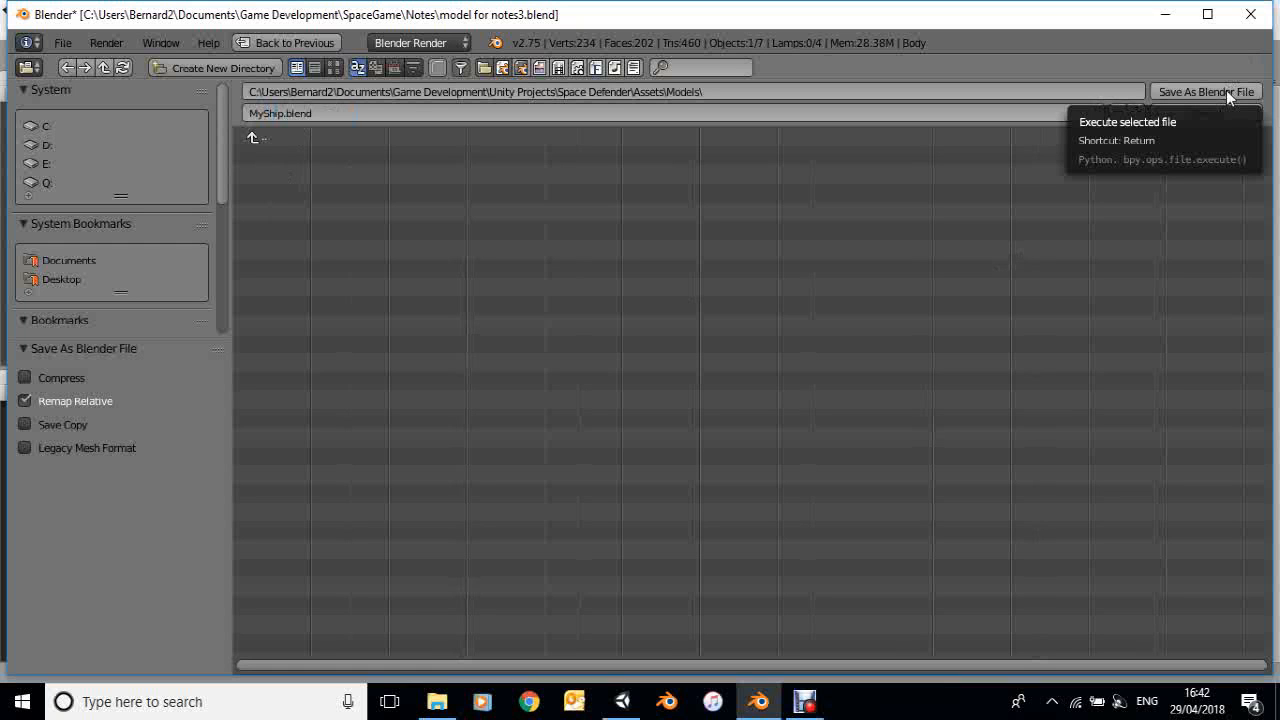
pyautogui.click(1226, 90)
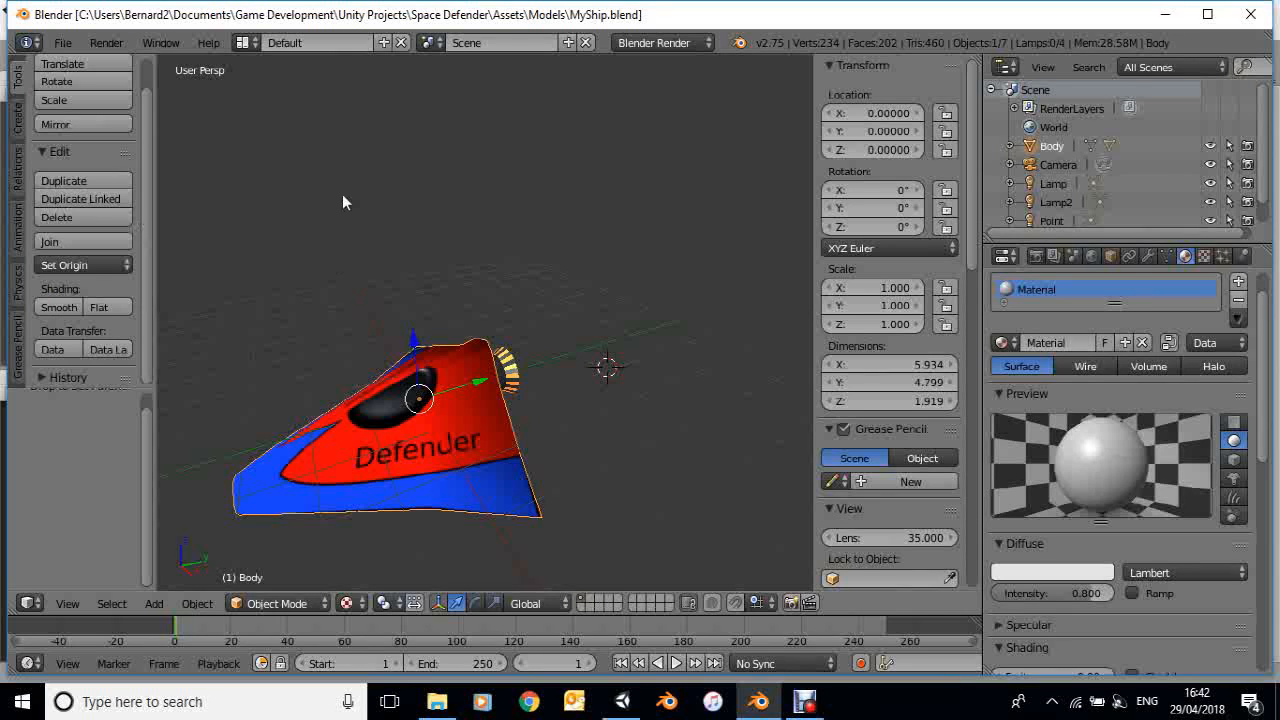
# Open the recent file Empire Line2.blend
pyautogui.click(63, 44)
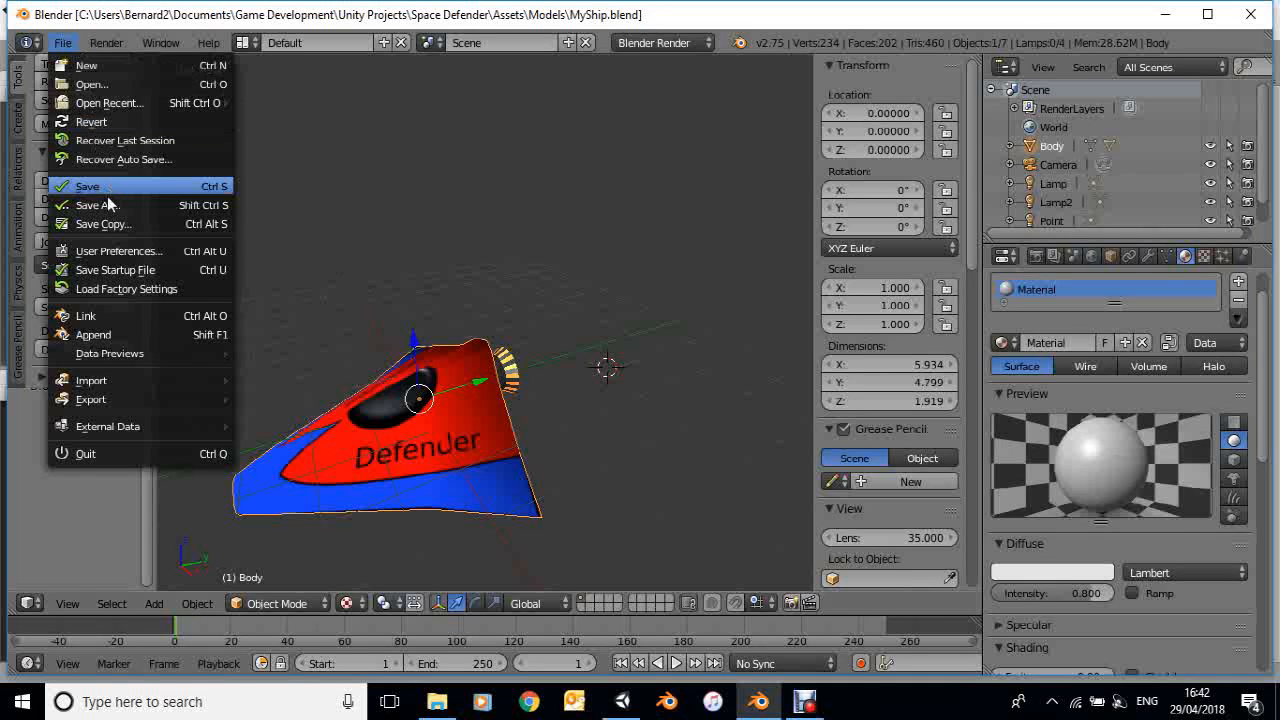
pyautogui.moveTo(102, 103)
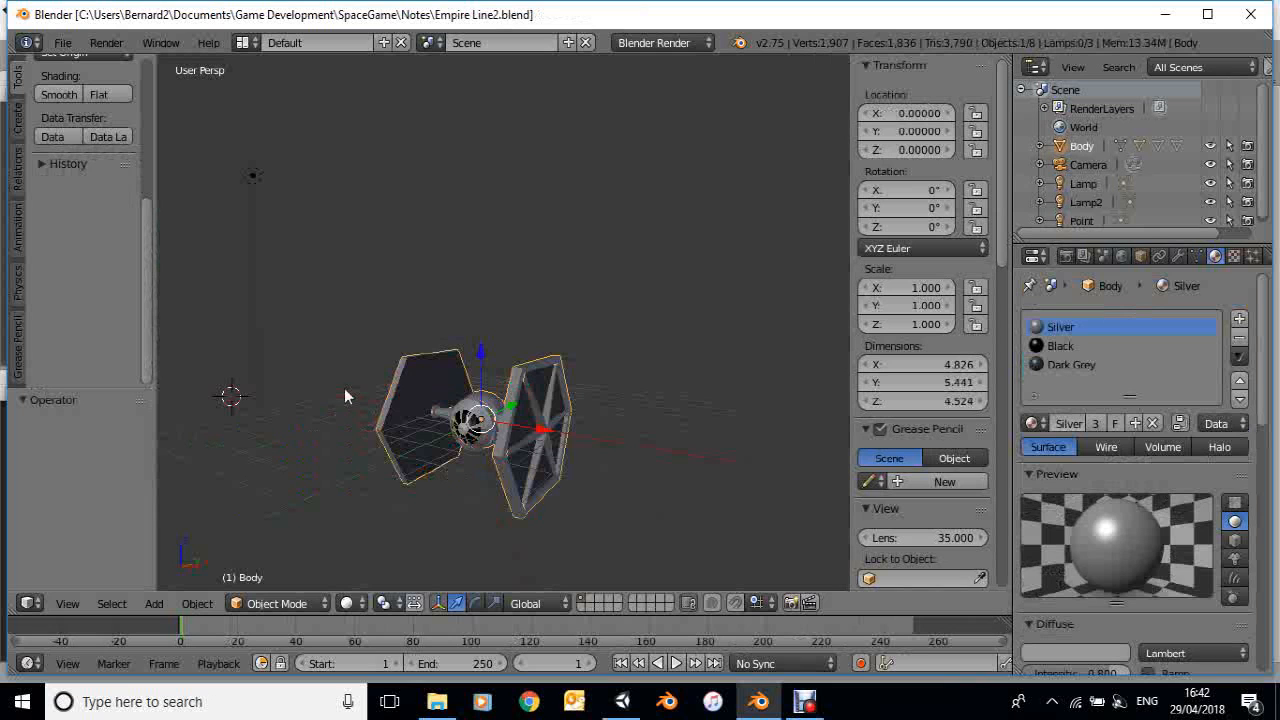
# Start saving the Empire Line2 model as a new file in Unity Projects\Space Defender\Assets\Models
pyautogui.click(62, 45)
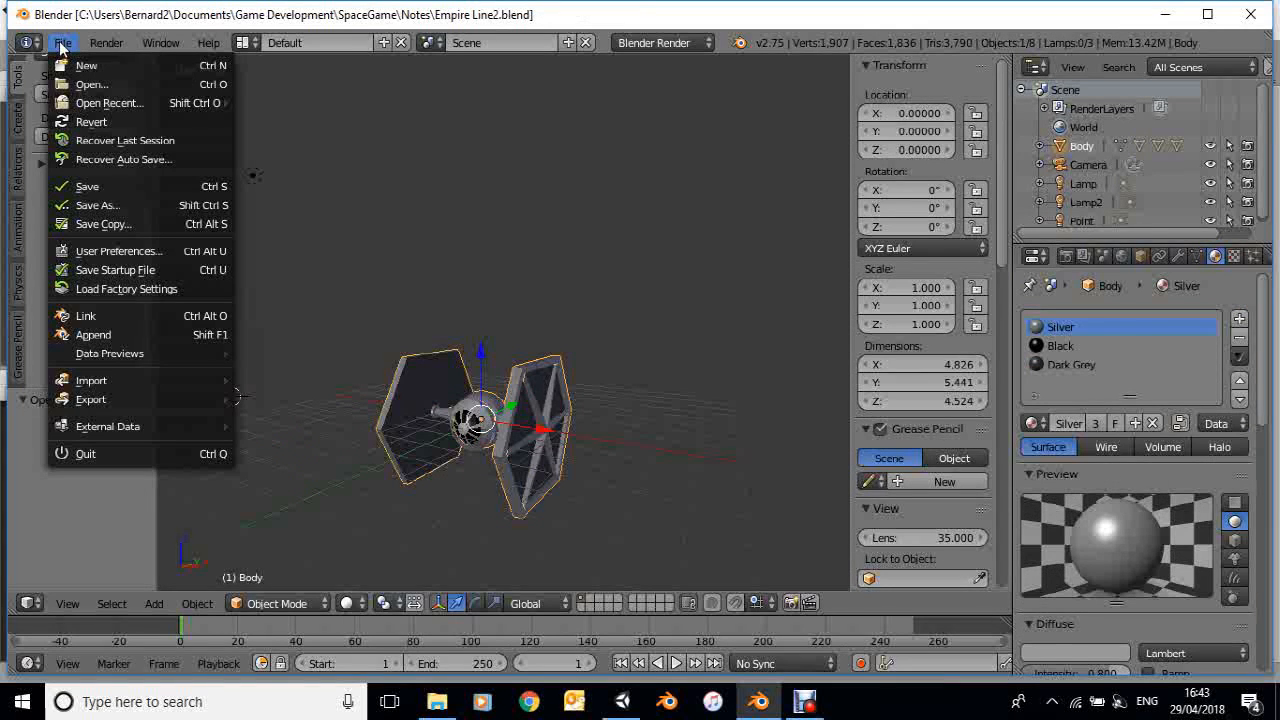
pyautogui.click(96, 205)
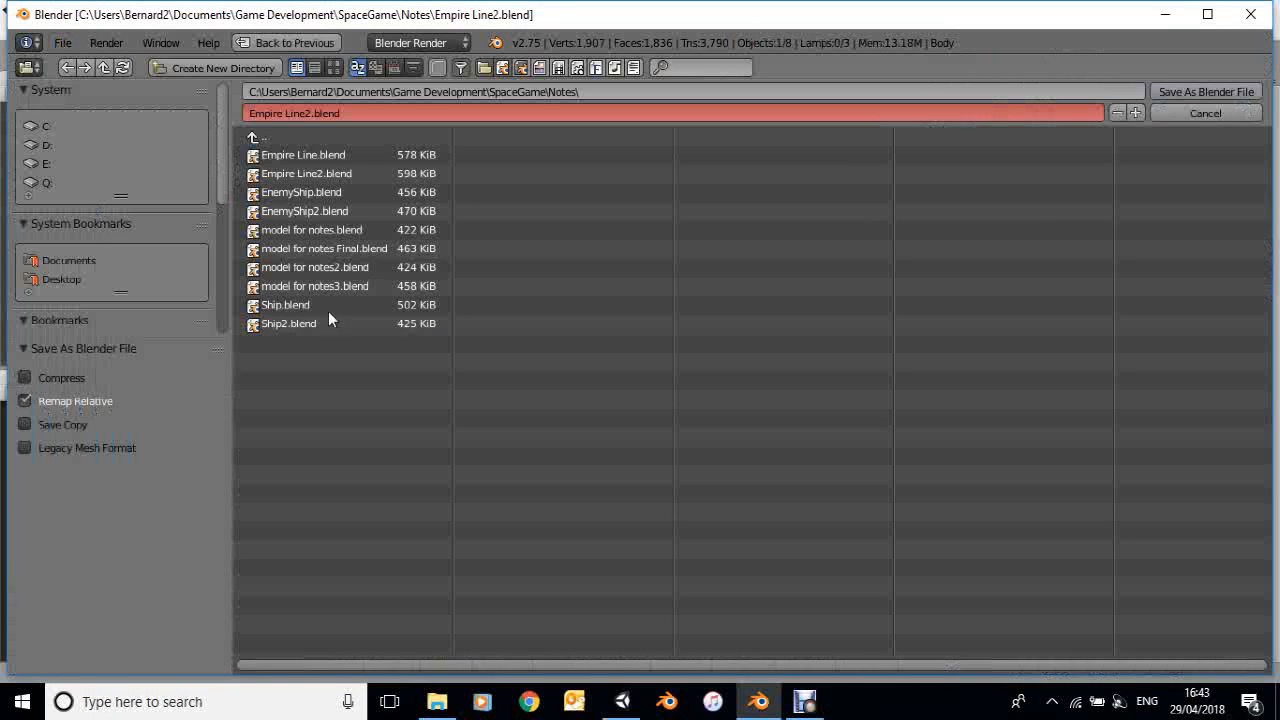
pyautogui.click(255, 139)
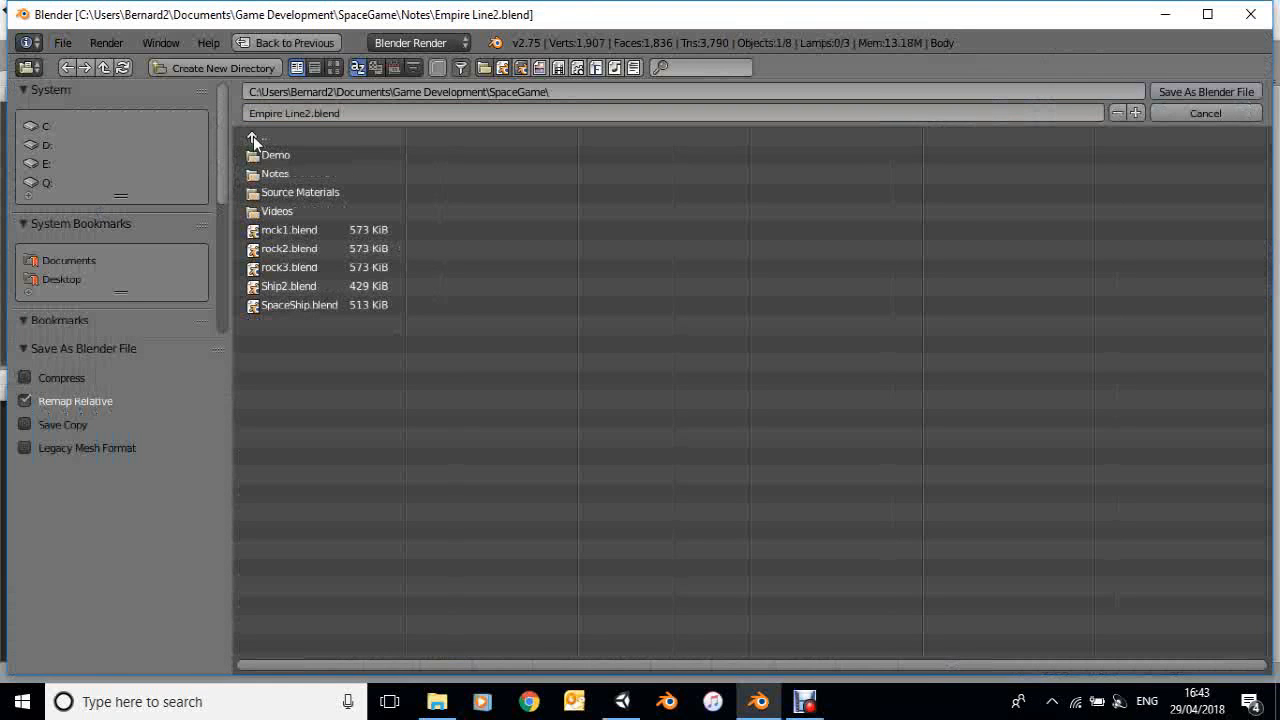
pyautogui.click(253, 136)
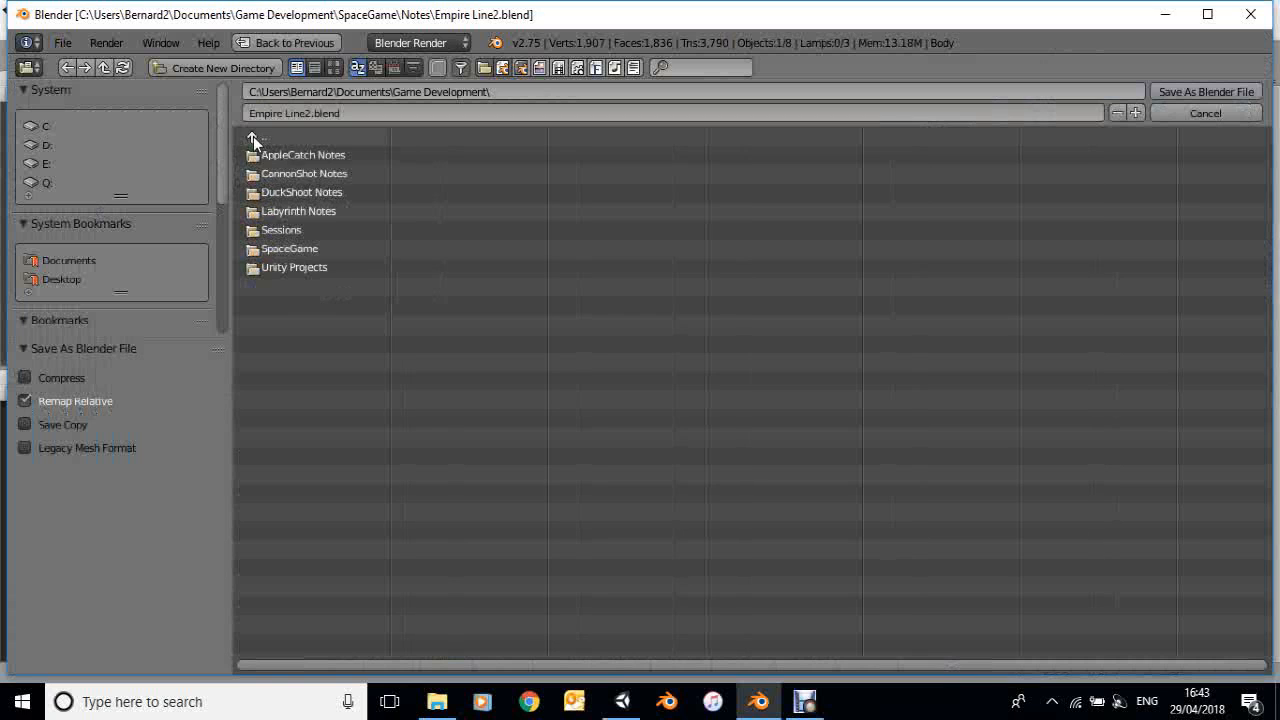
pyautogui.click(255, 268)
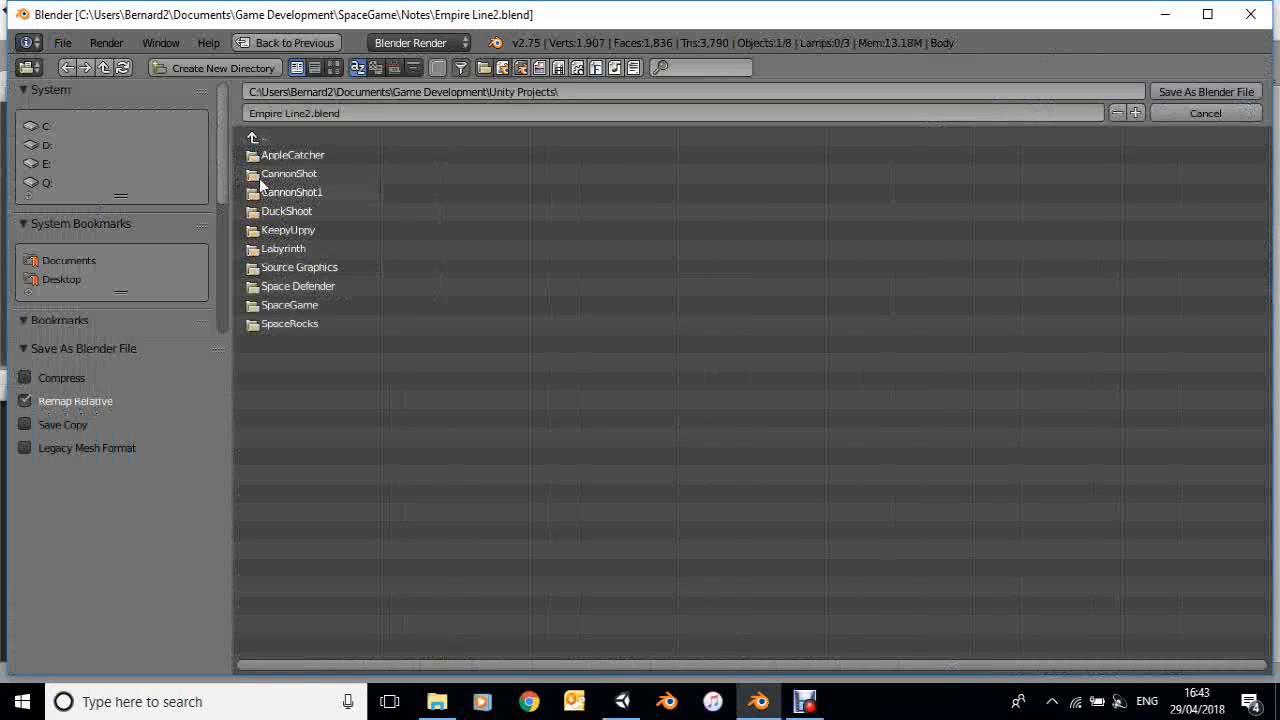
pyautogui.click(257, 290)
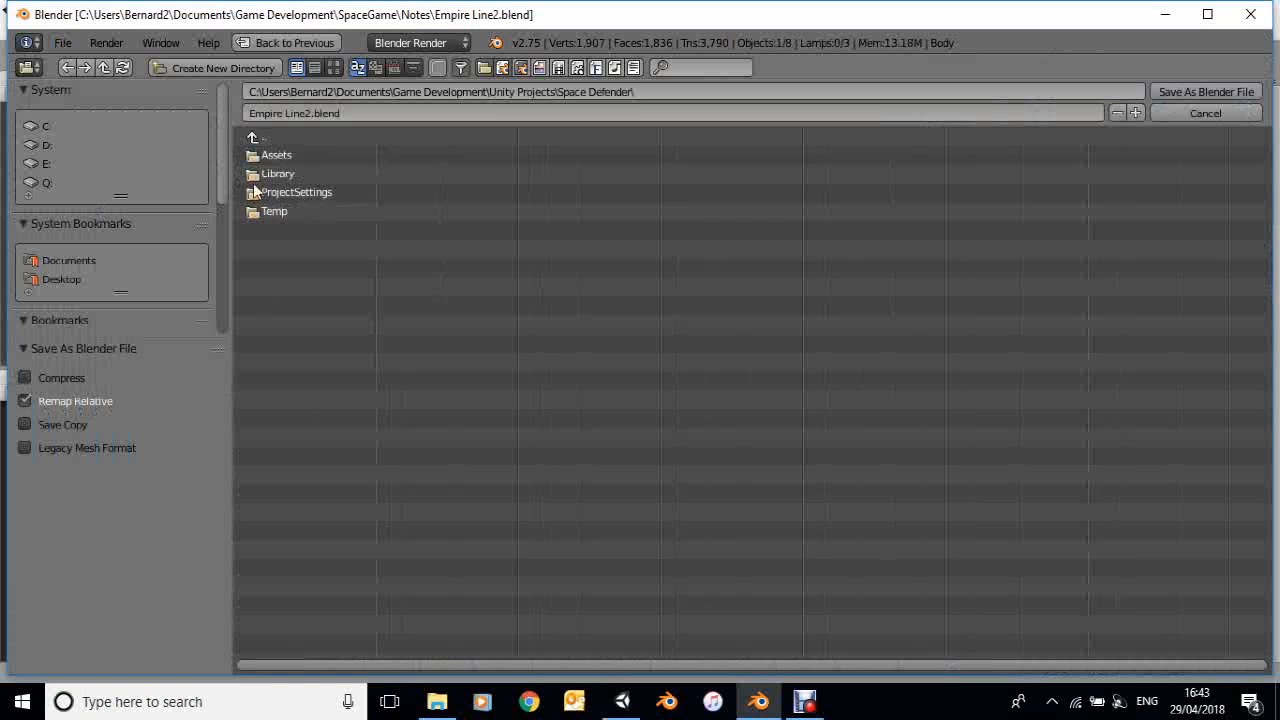
pyautogui.click(258, 157)
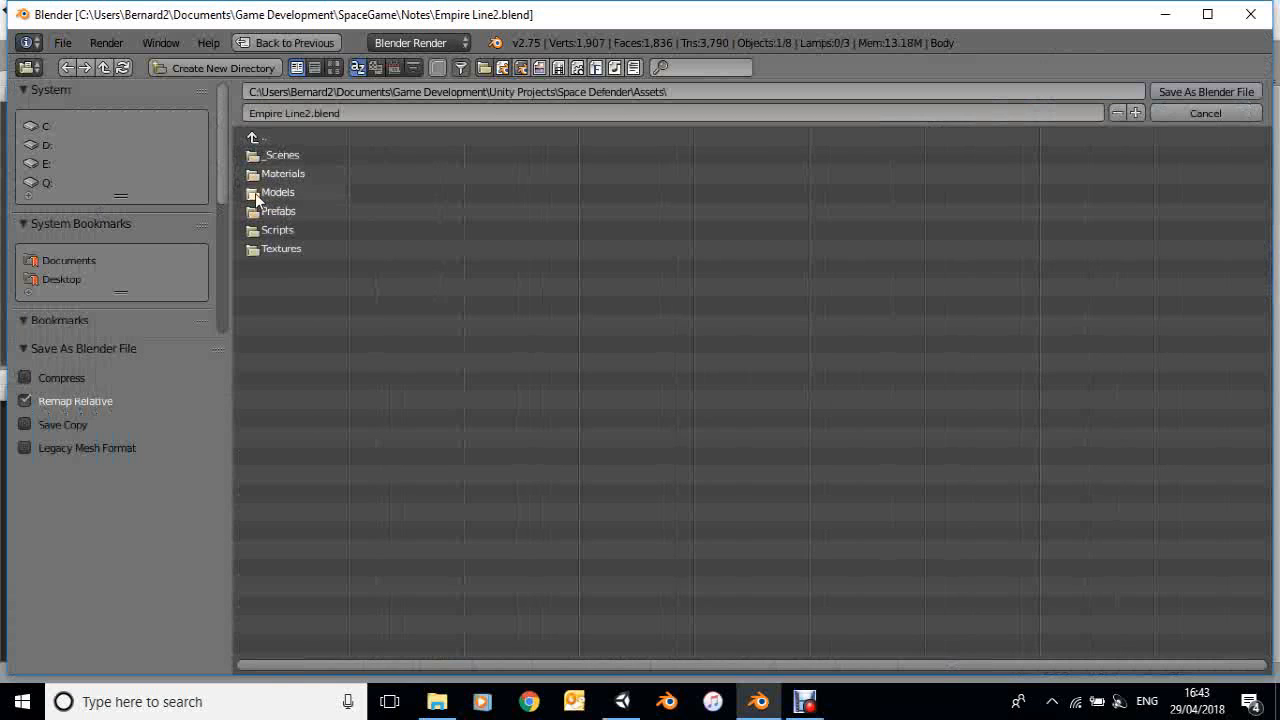
pyautogui.click(255, 193)
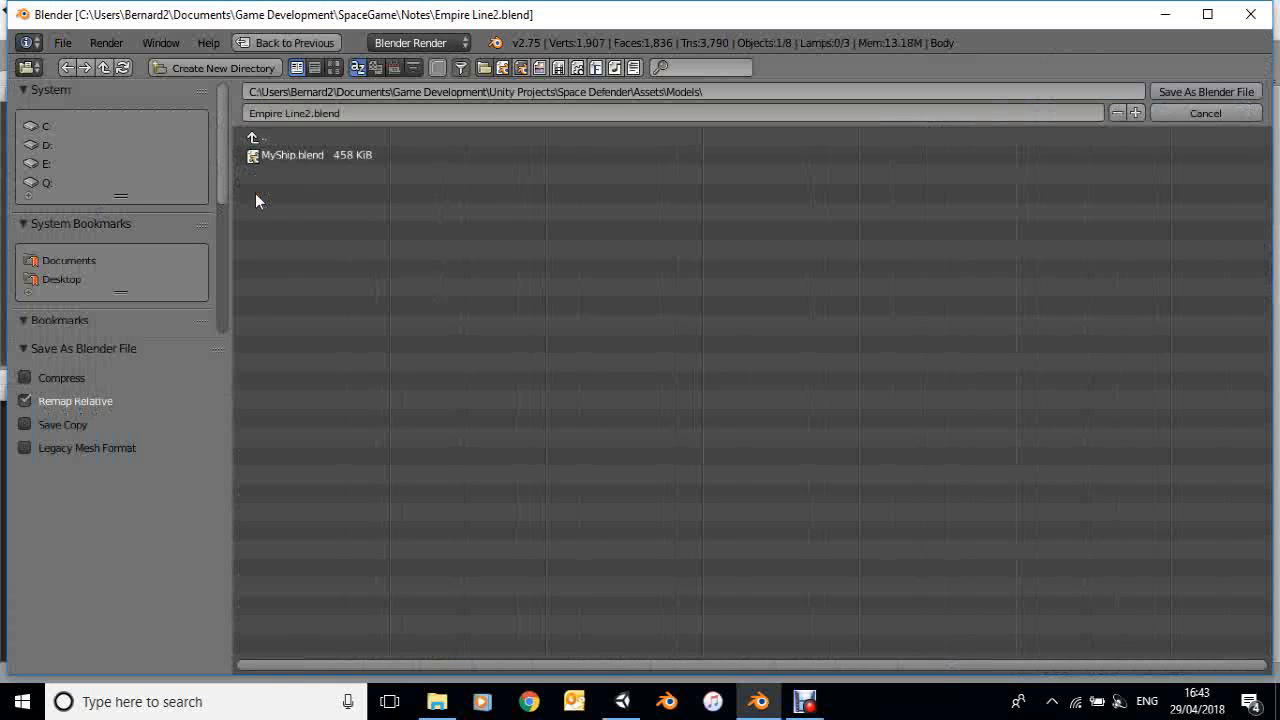
# Name the file EnemyShip.blend, save it in the Models folder, and close Blender
pyautogui.click(378, 113)
pyautogui.write('E')
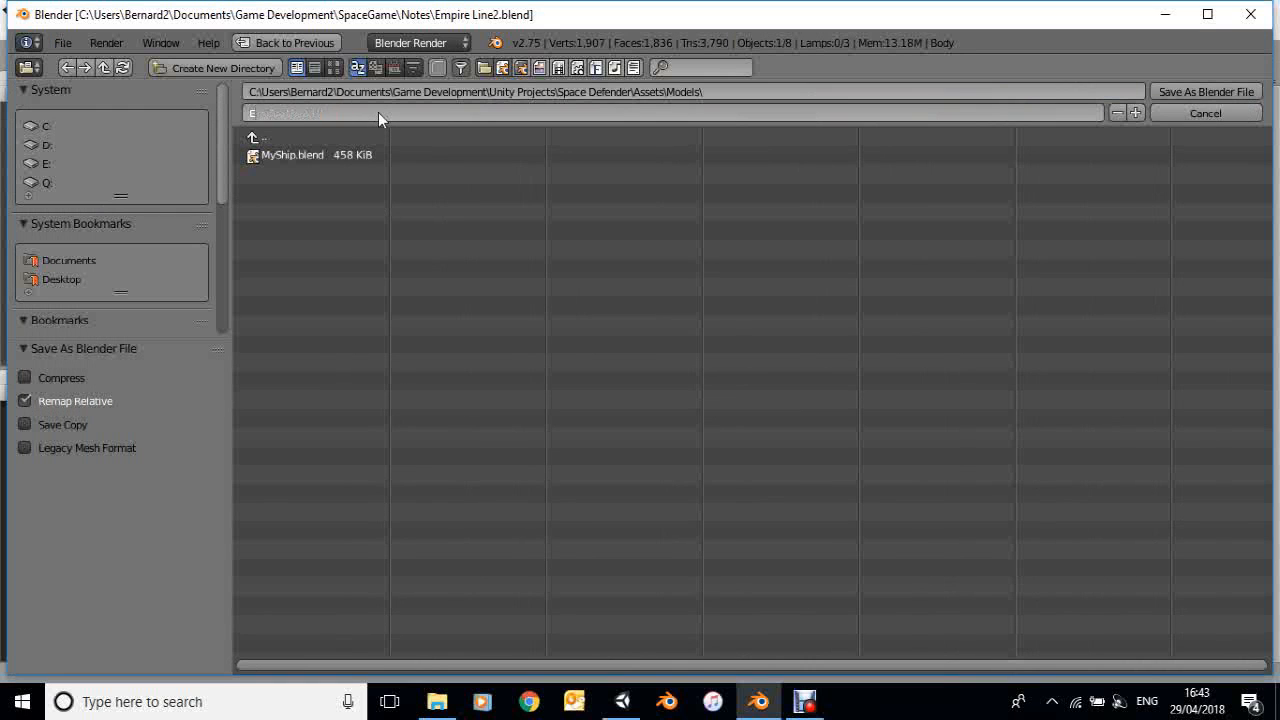
pyautogui.write('nemyShip')
pyautogui.press('Return')
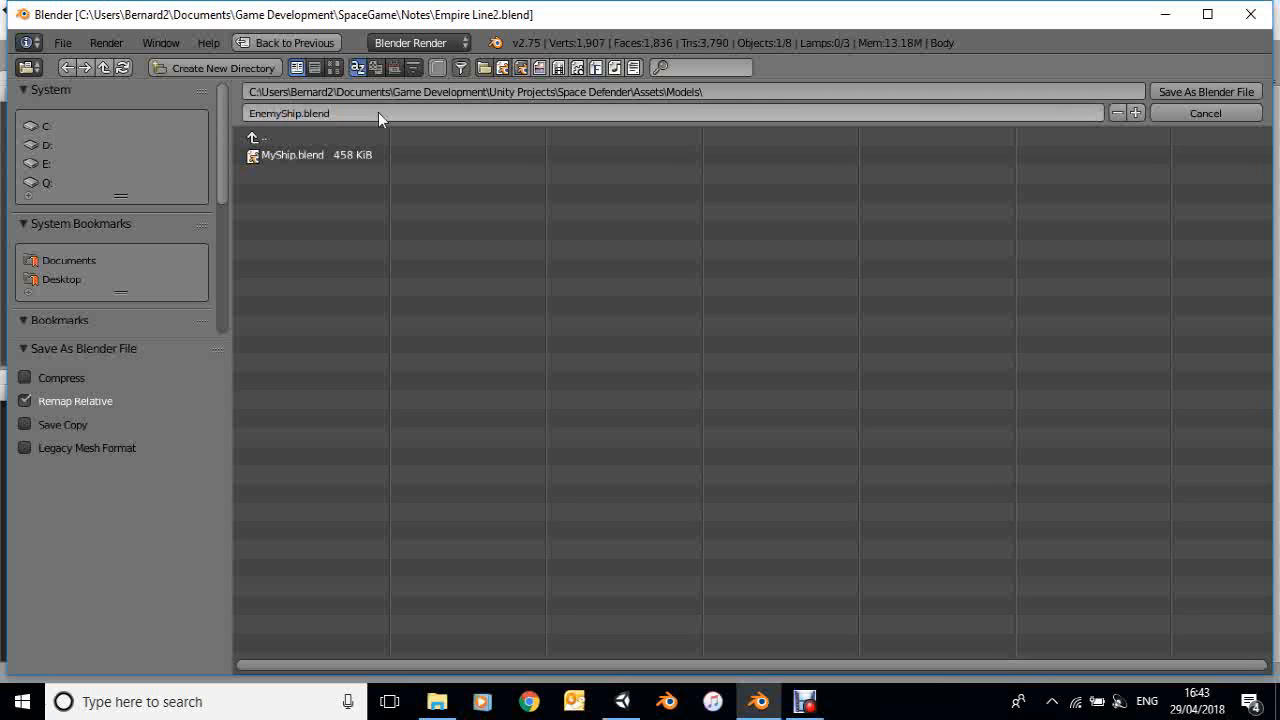
pyautogui.click(1225, 92)
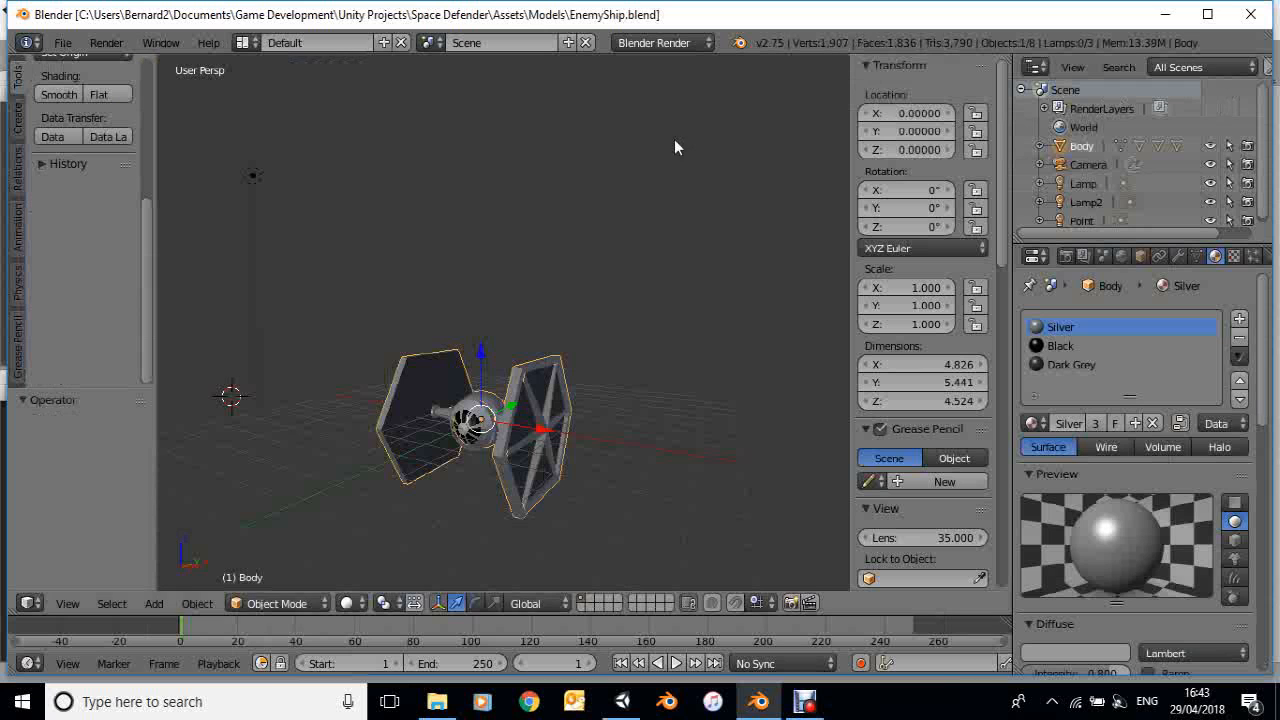
pyautogui.click(1252, 16)
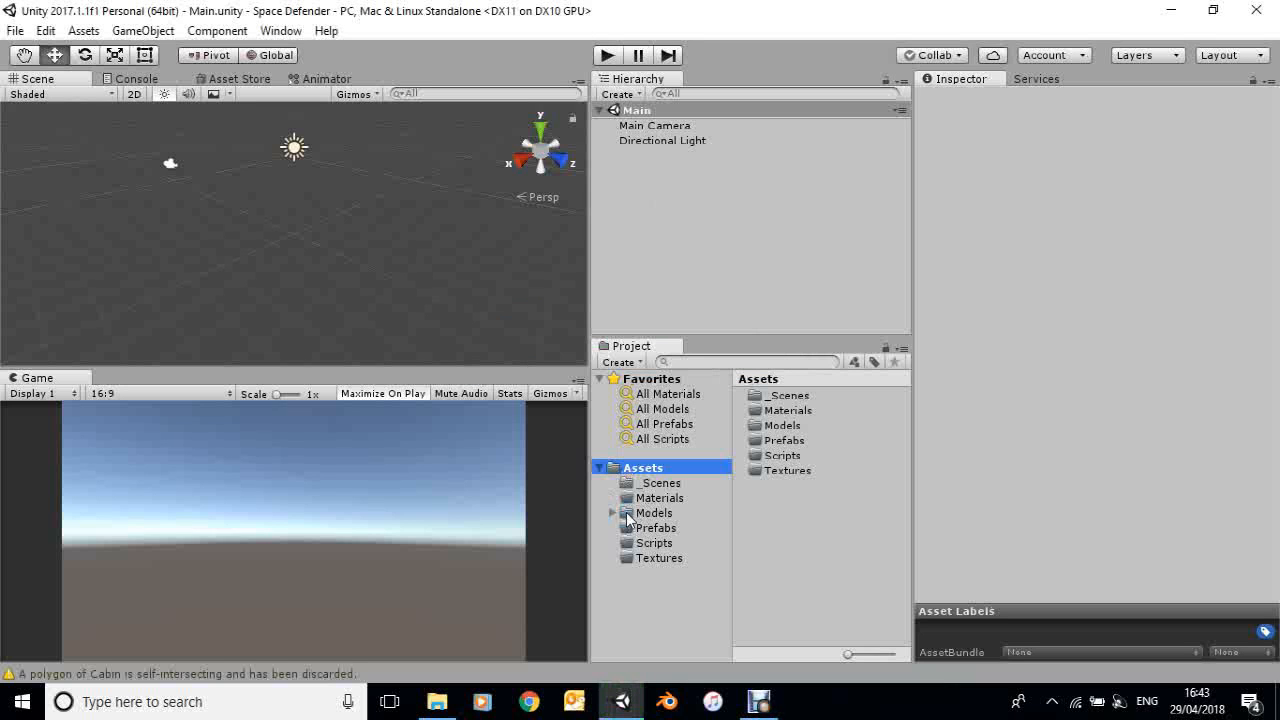
# In Unity, show the Models folder's contents and create an empty game object named Defender in the Main scene
pyautogui.click(627, 517)
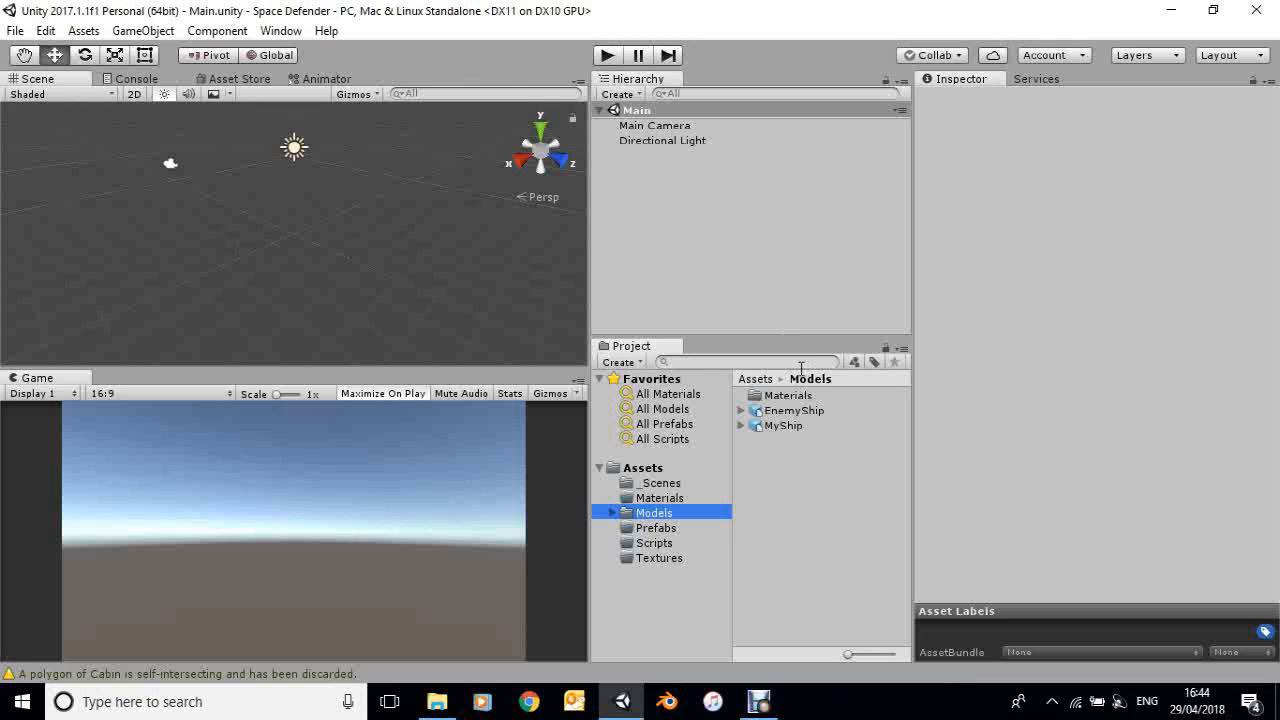
pyautogui.click(620, 94)
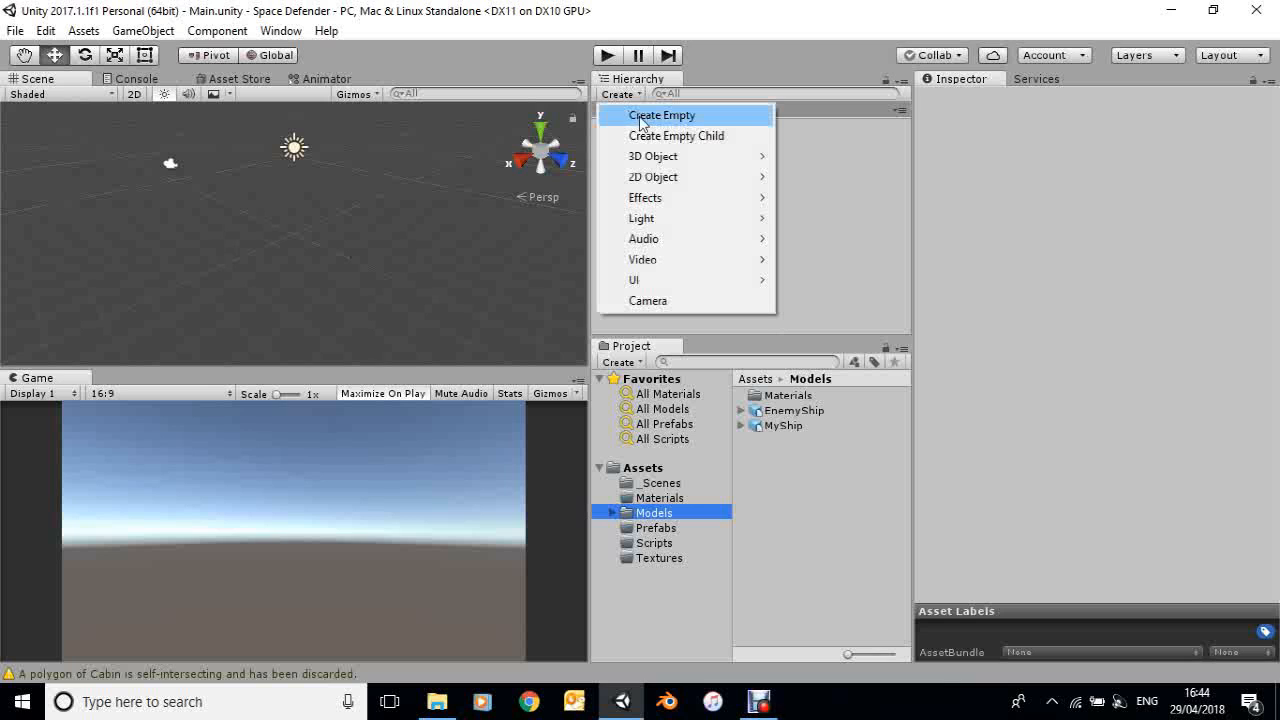
pyautogui.click(643, 116)
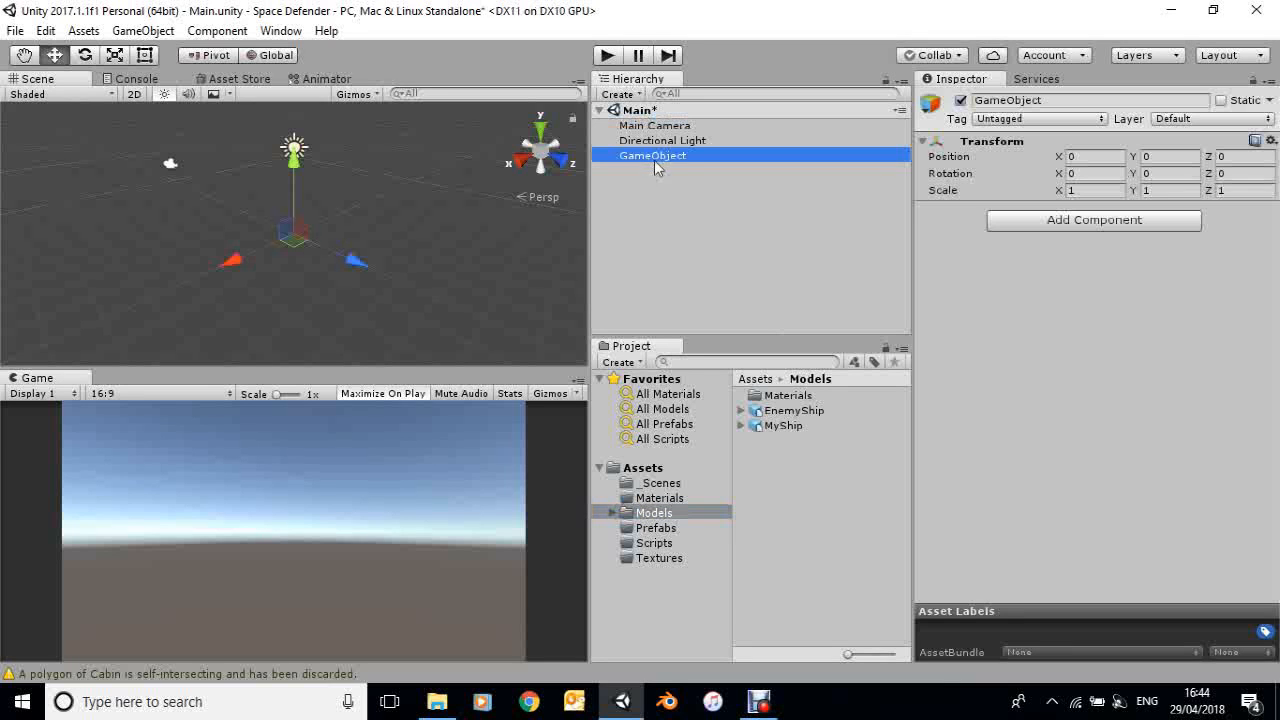
pyautogui.click(655, 157)
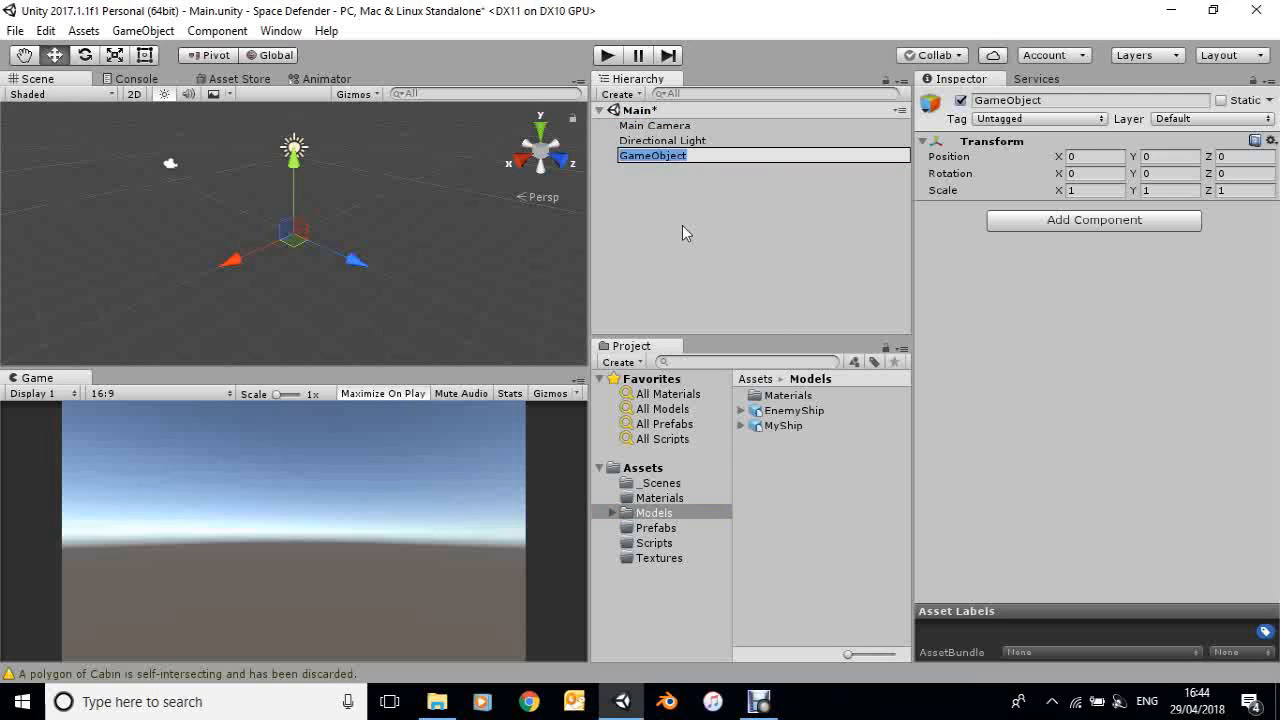
pyautogui.write('Defender')
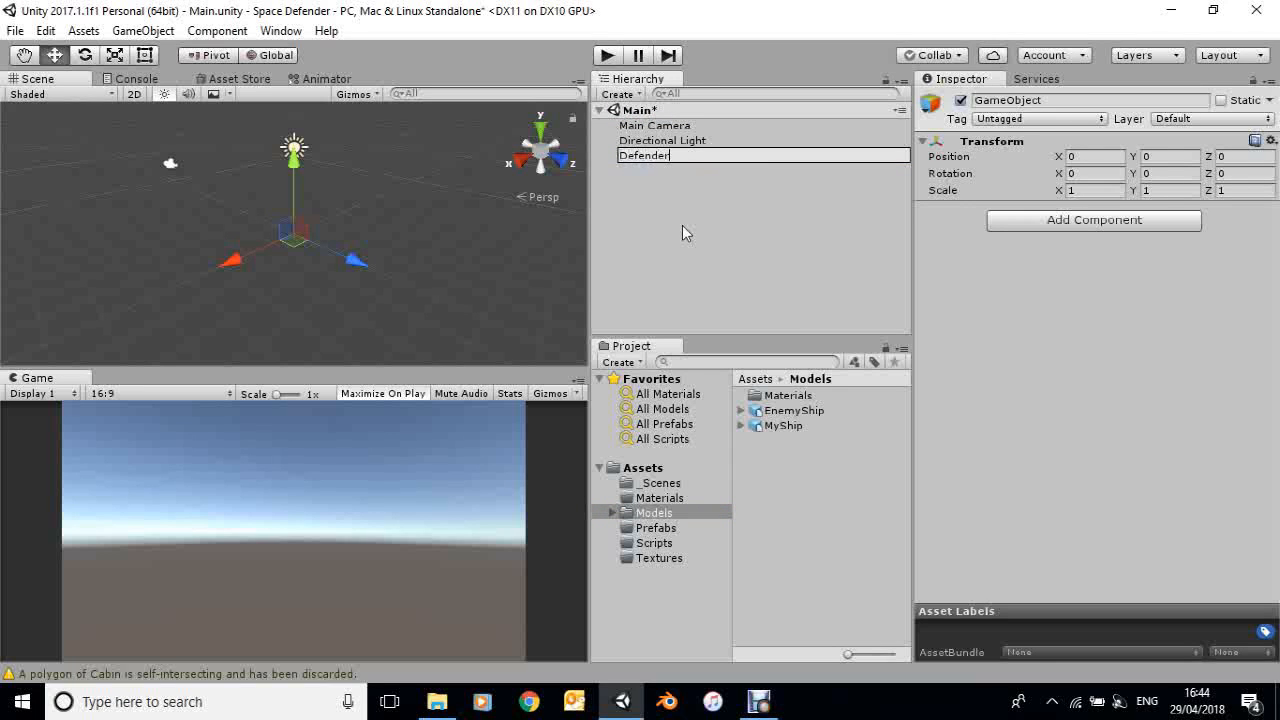
pyautogui.press('Return')
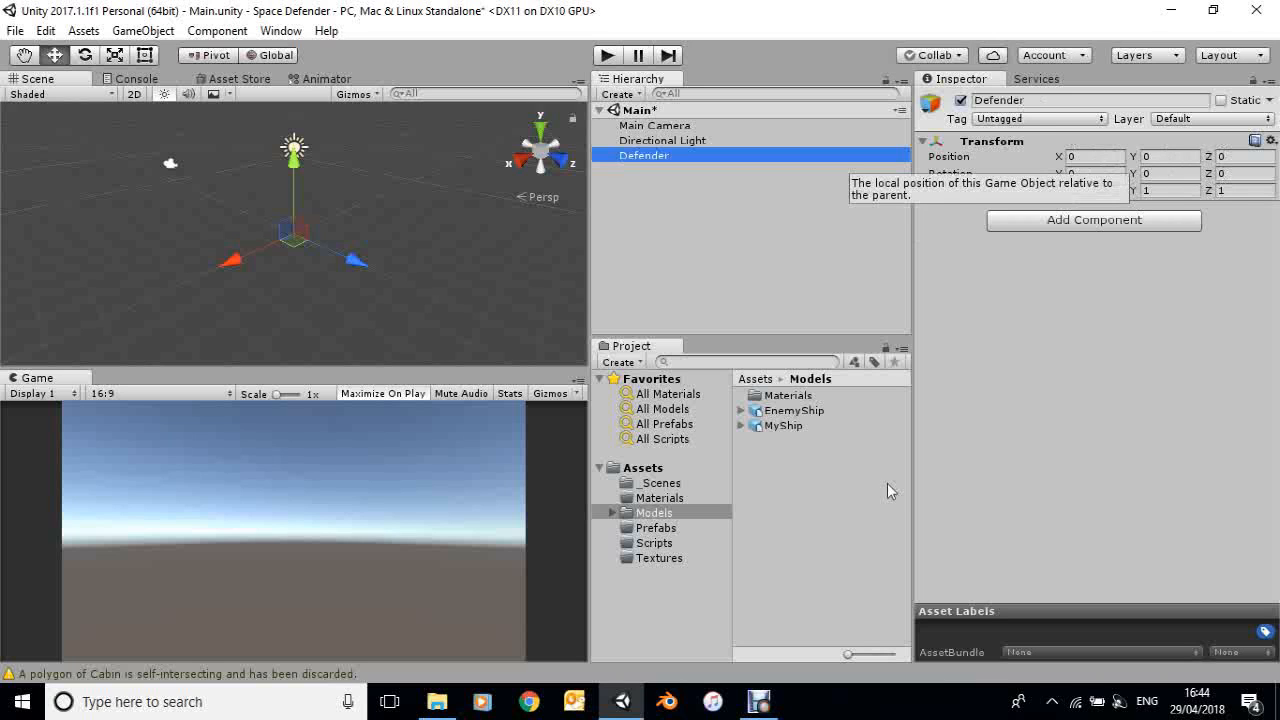
# Add the MyShip model to the scene as a child of the Defender object
pyautogui.click(757, 425)
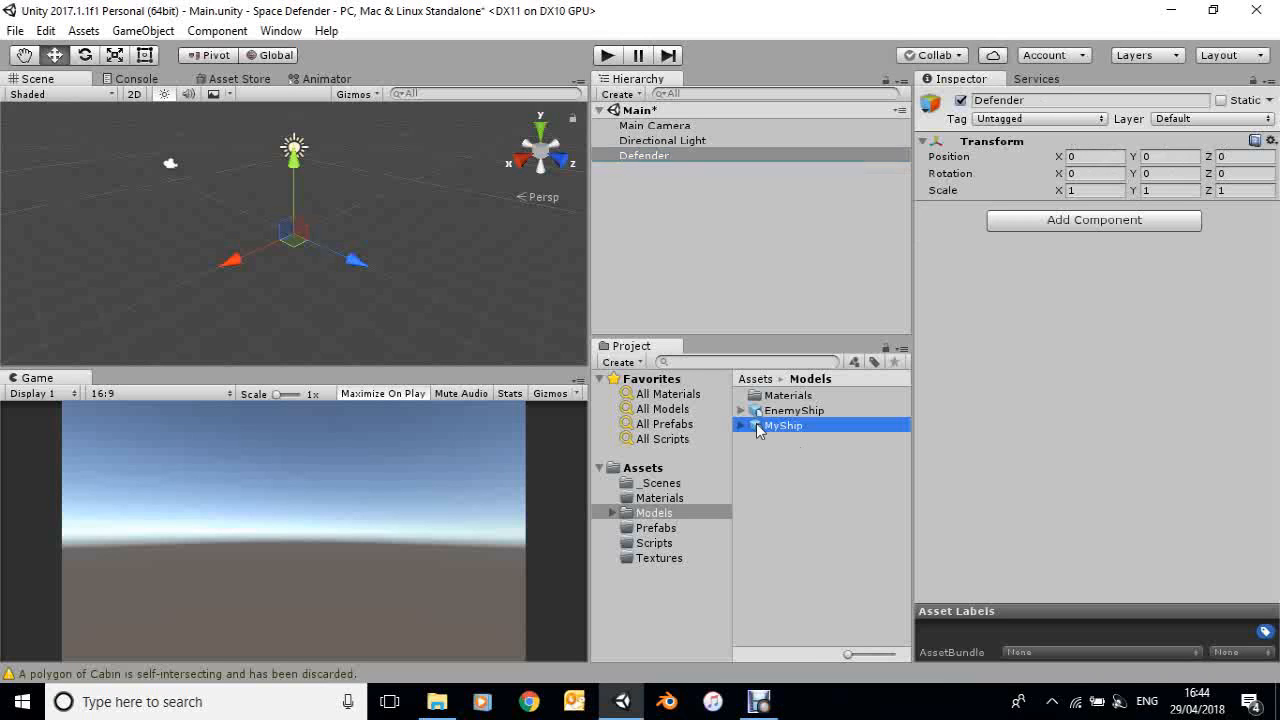
pyautogui.moveTo(756, 423); pyautogui.dragTo(640, 155)
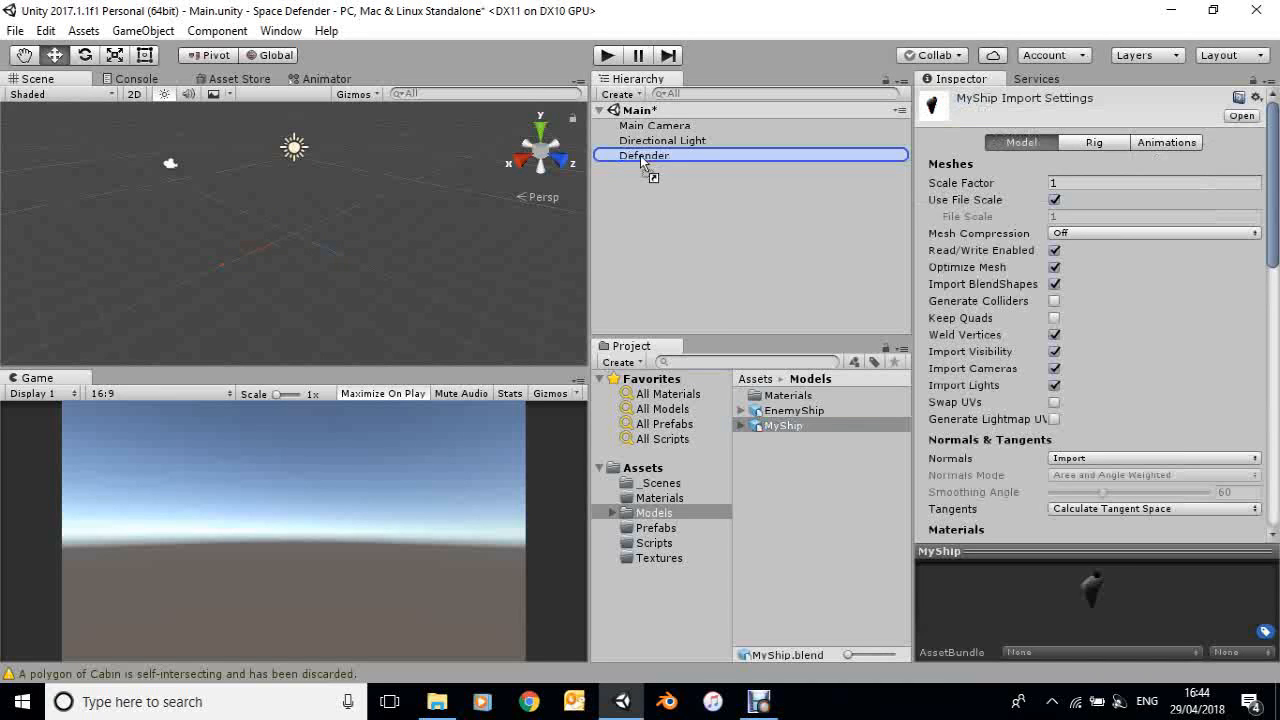
pyautogui.moveTo(640, 155); pyautogui.dragTo(640, 155)
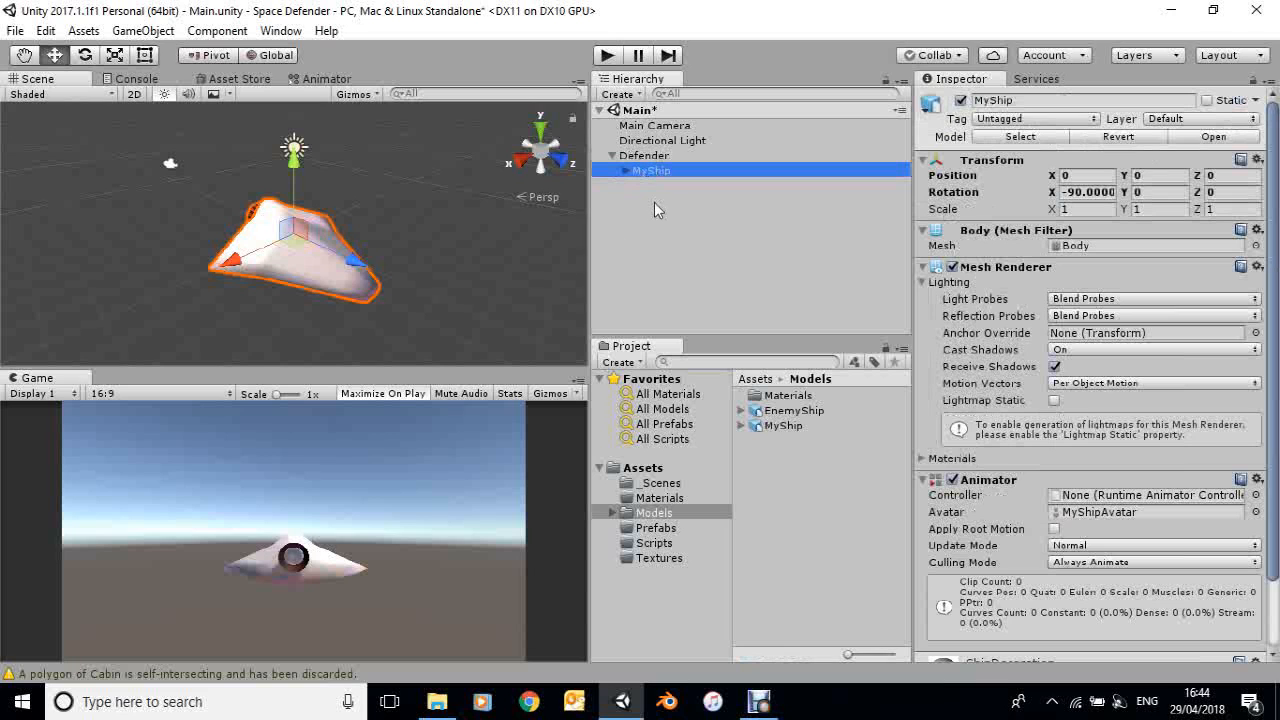
# Import ShipDecoration.png from Game Development\SpaceGame\Demo into the project's Textures folder
pyautogui.click(661, 559)
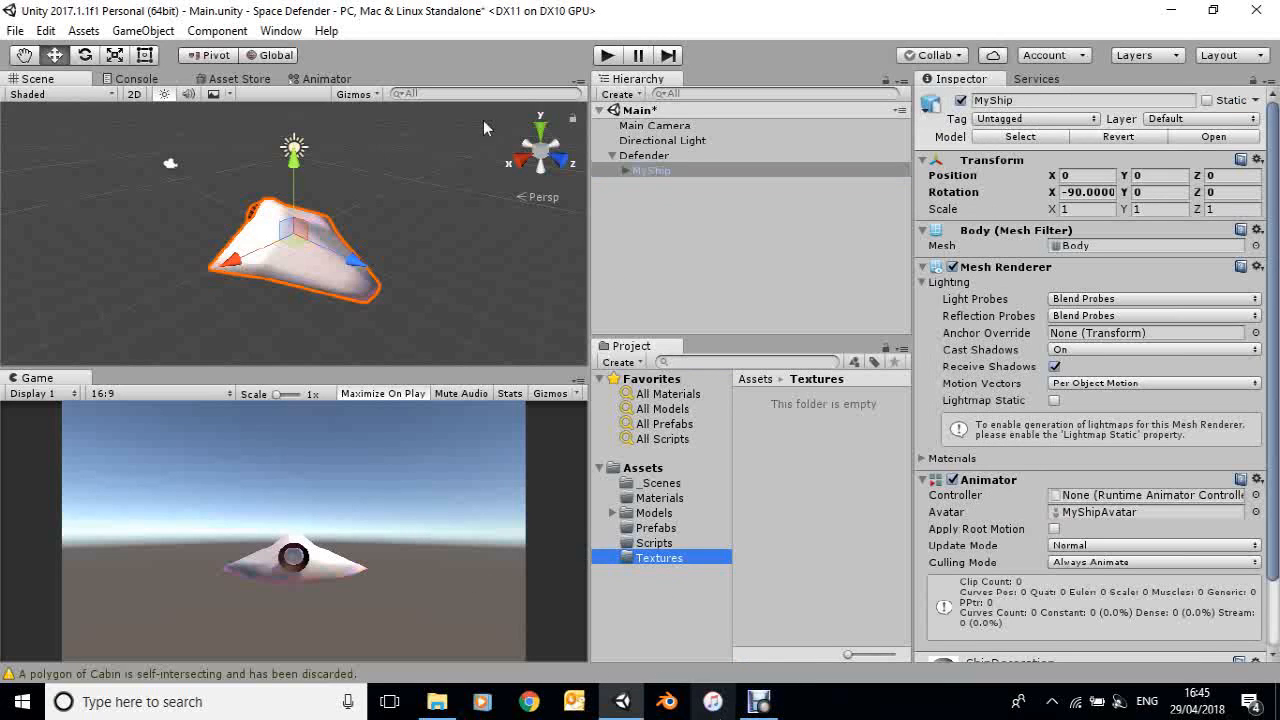
pyautogui.click(84, 31)
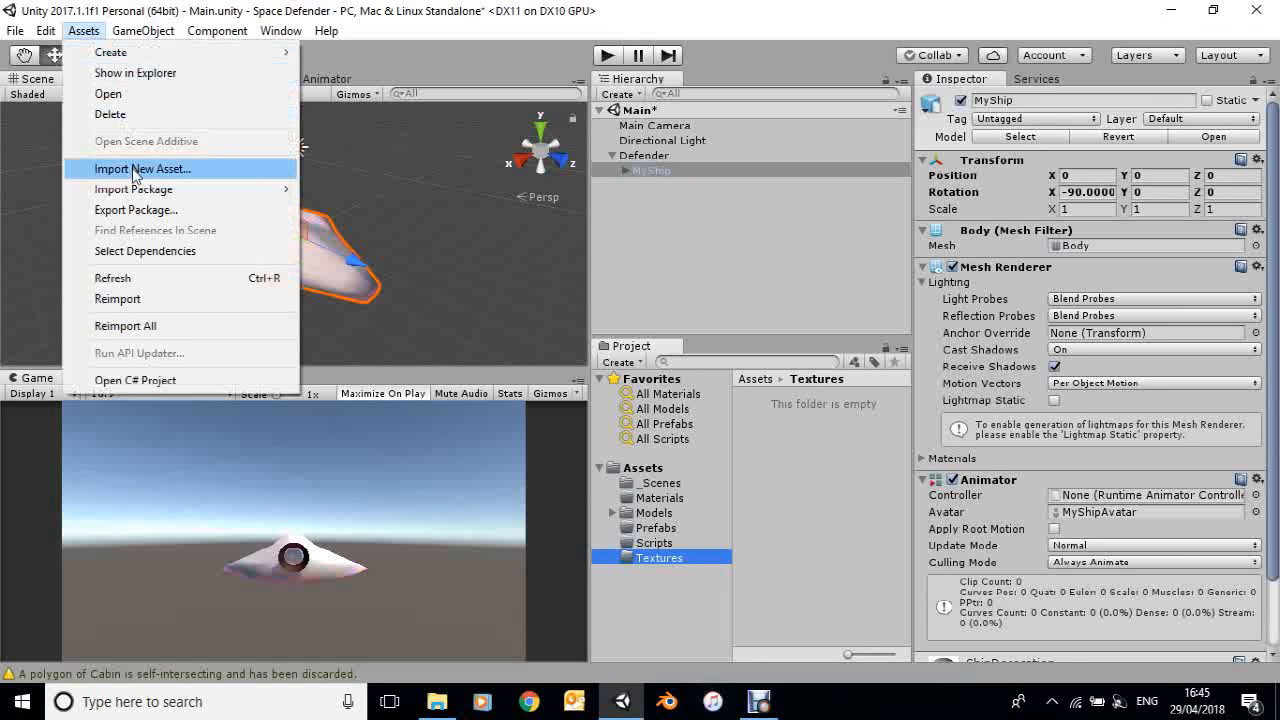
pyautogui.click(134, 170)
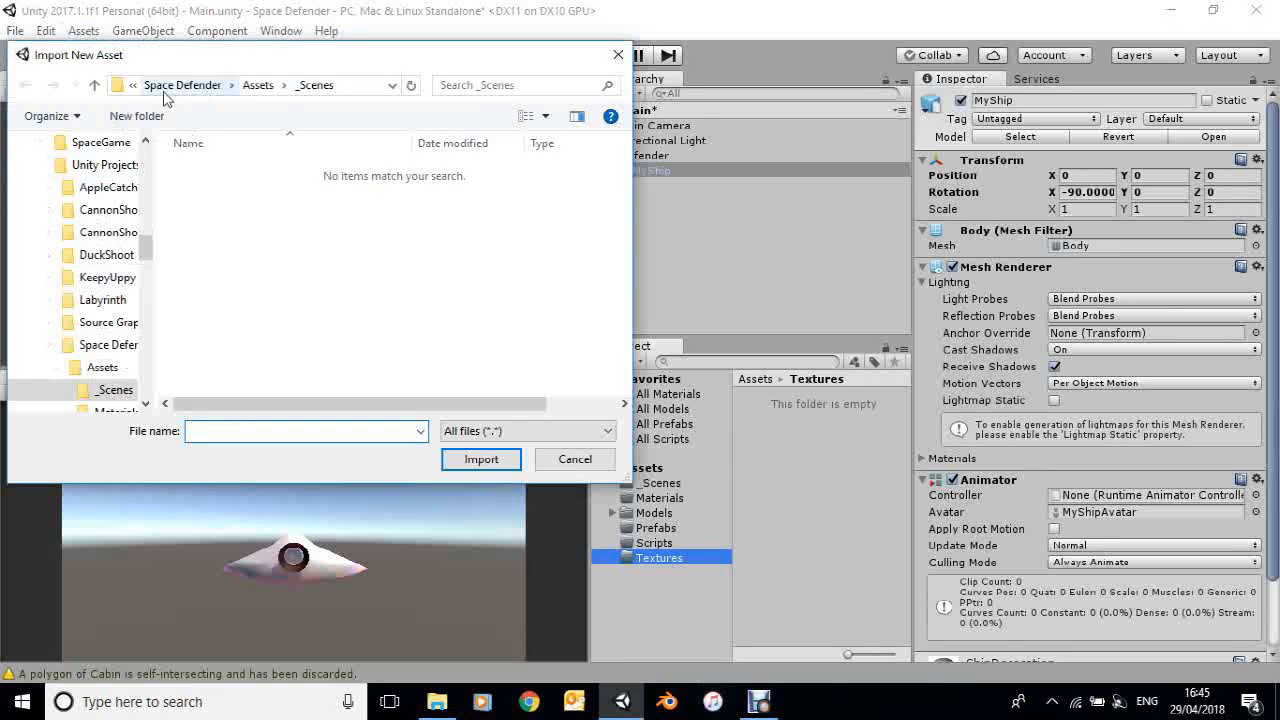
pyautogui.click(133, 86)
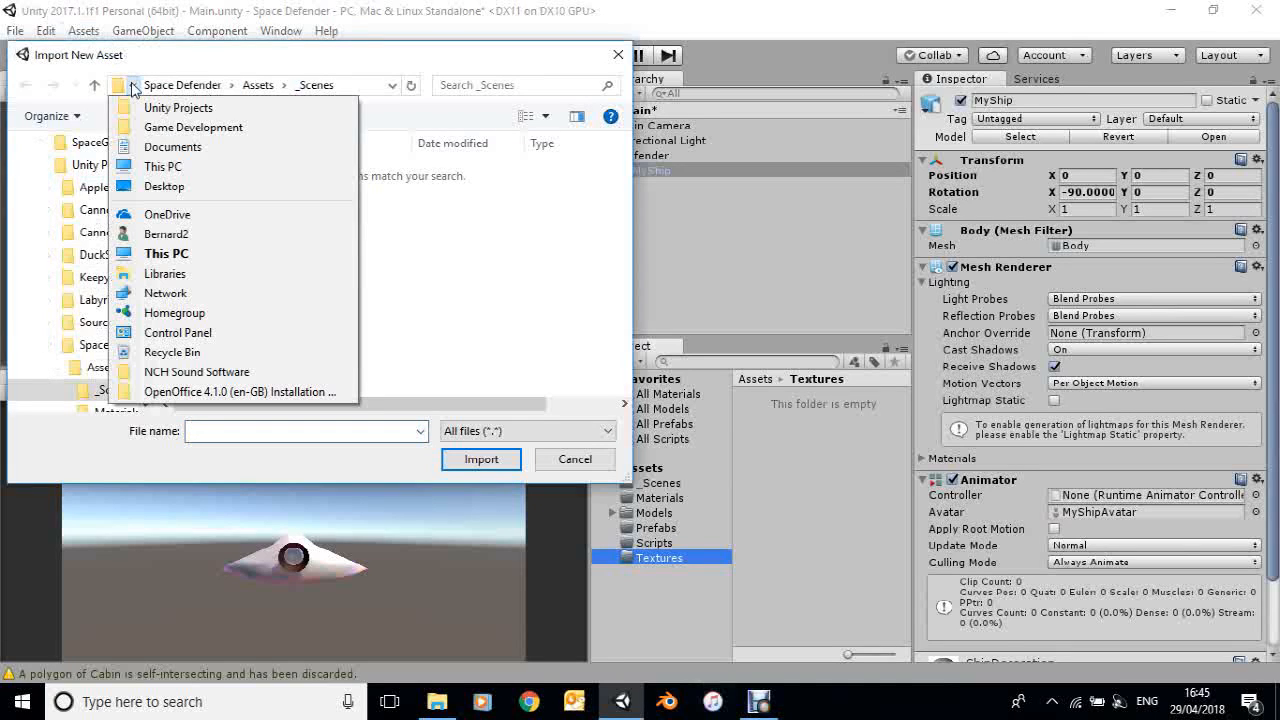
pyautogui.click(191, 128)
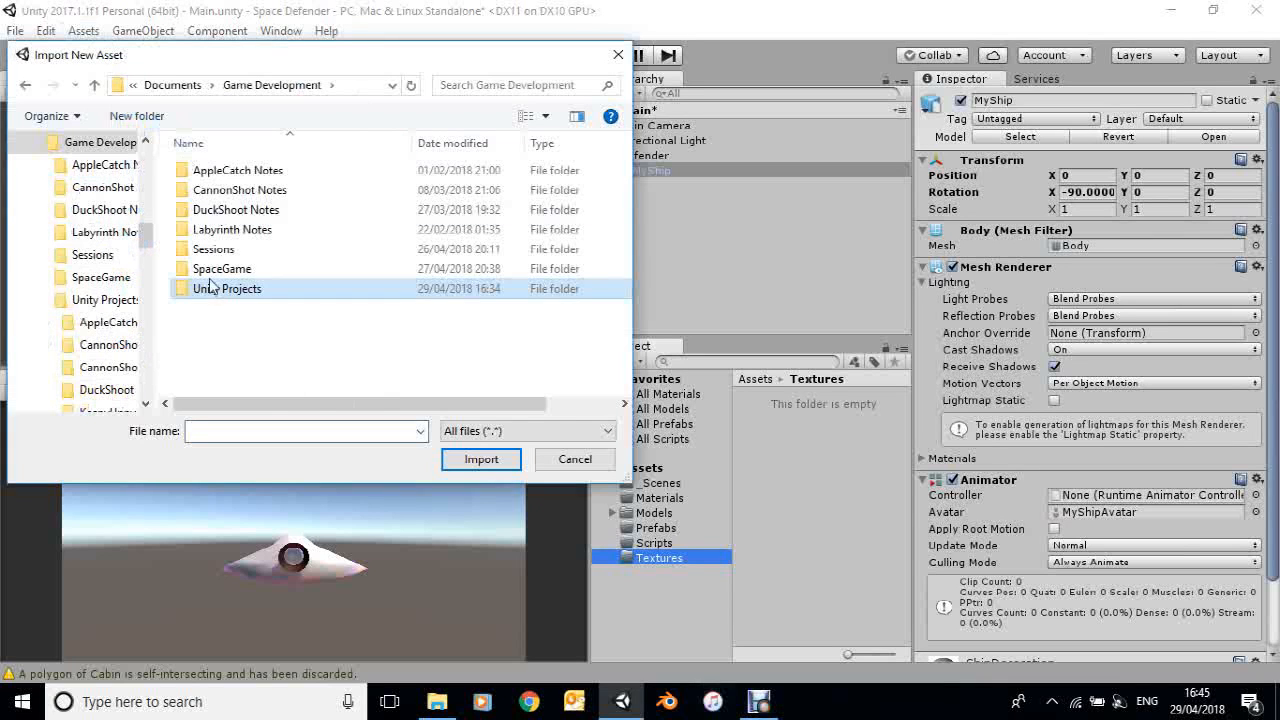
pyautogui.click(208, 270)
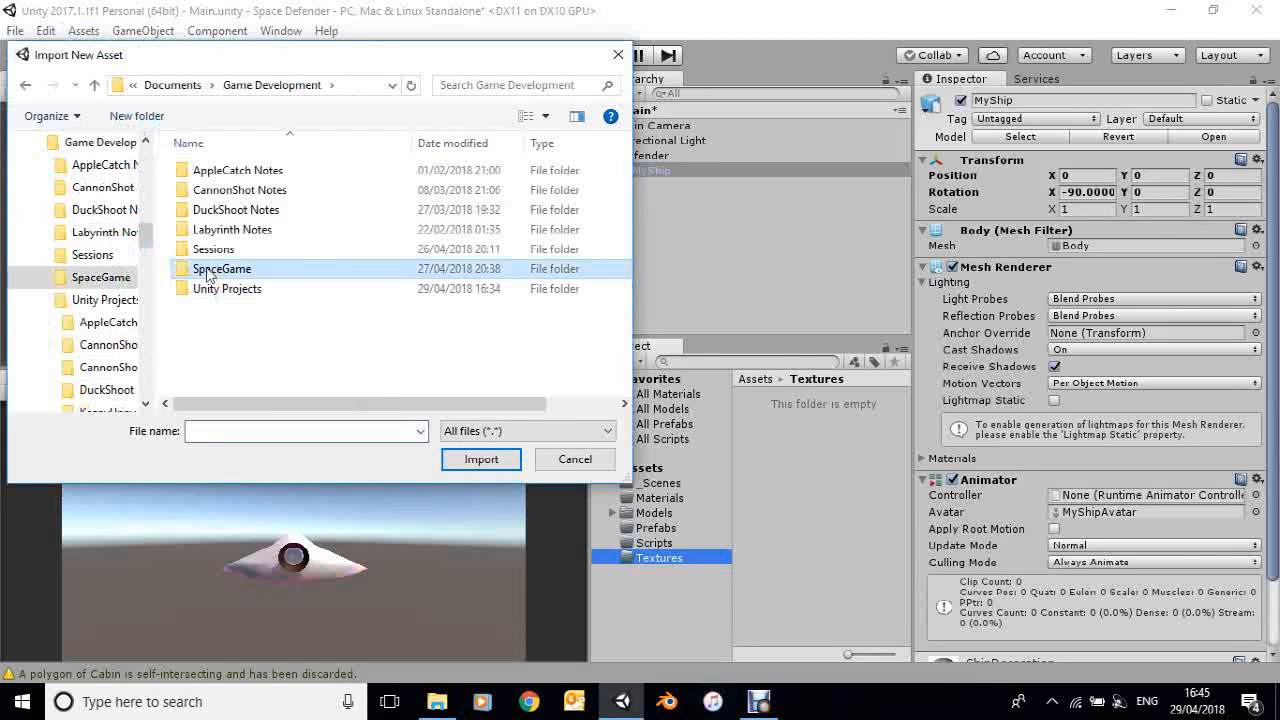
pyautogui.doubleClick(208, 270)
pyautogui.click(210, 185)
pyautogui.doubleClick(205, 180)
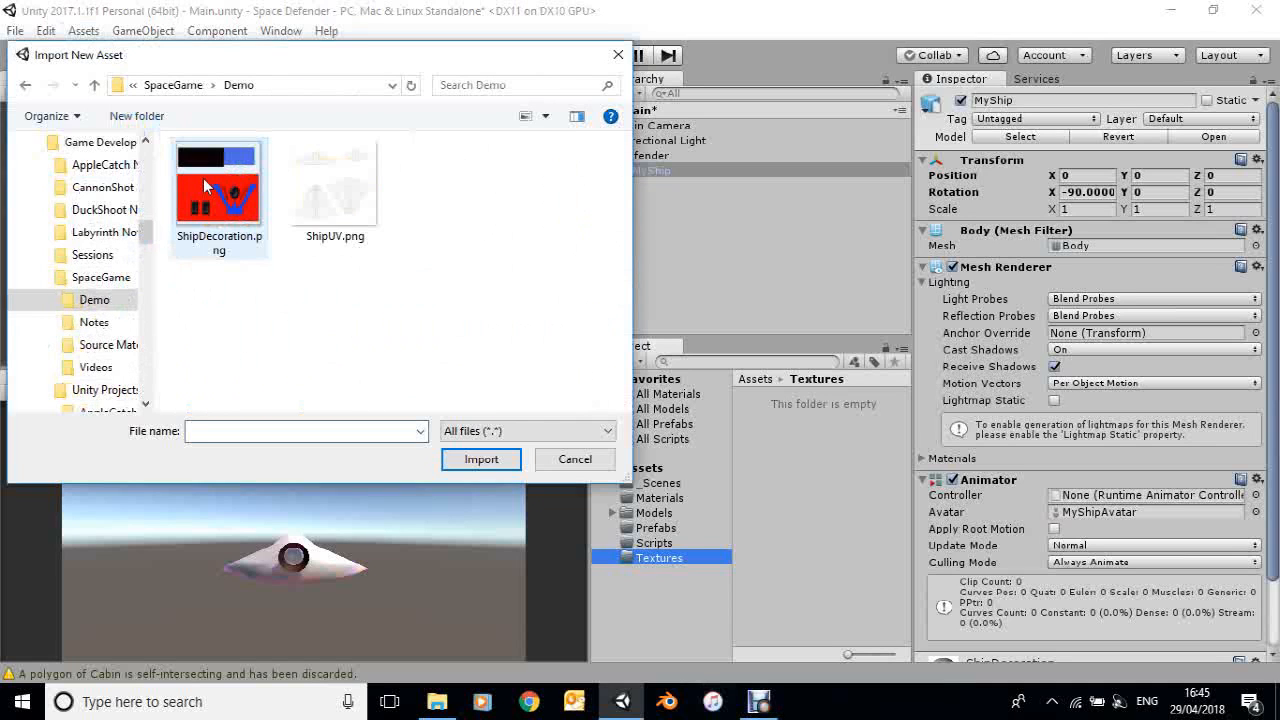
pyautogui.click(212, 195)
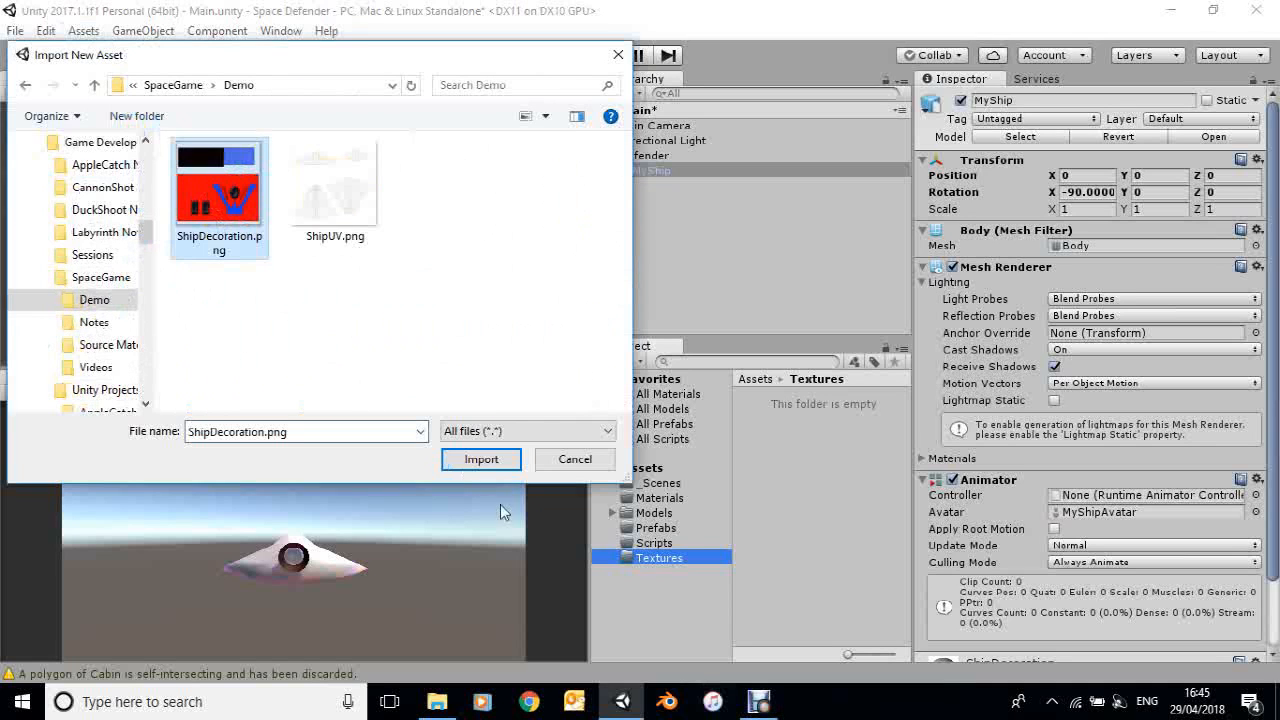
pyautogui.click(482, 462)
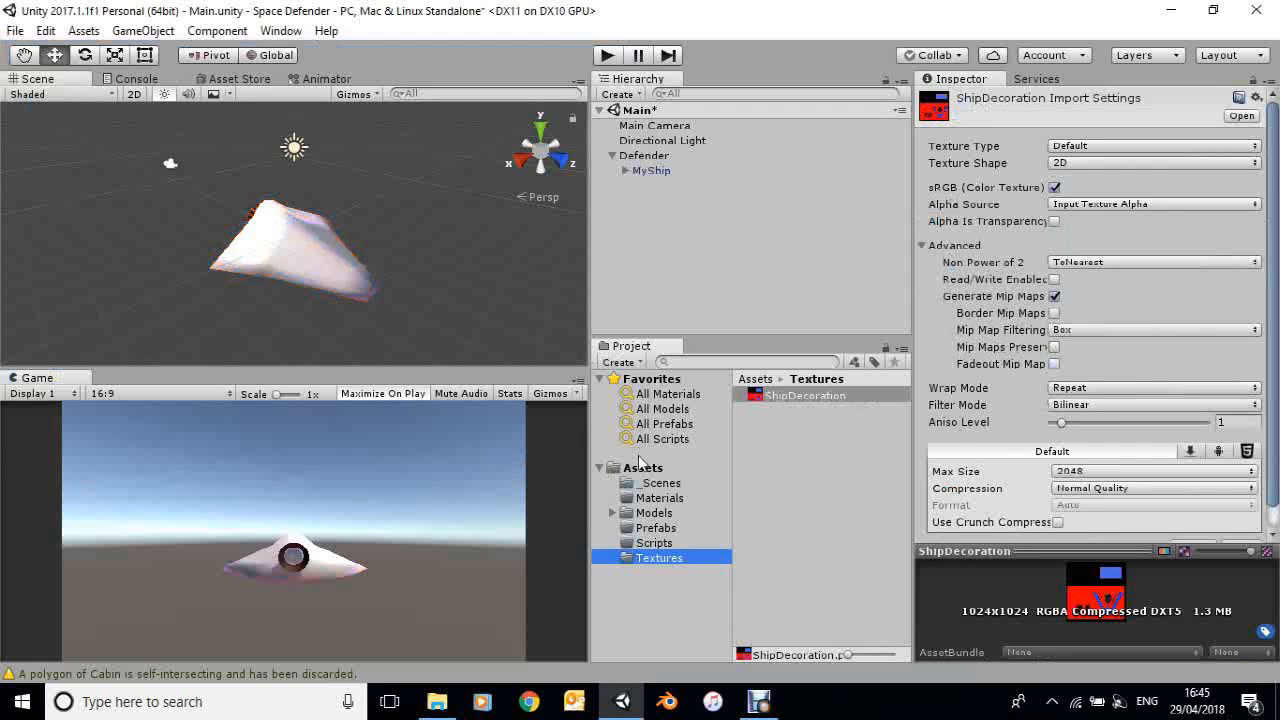
# Apply the ShipDecoration texture to the MyShip model in the scene
pyautogui.click(651, 170)
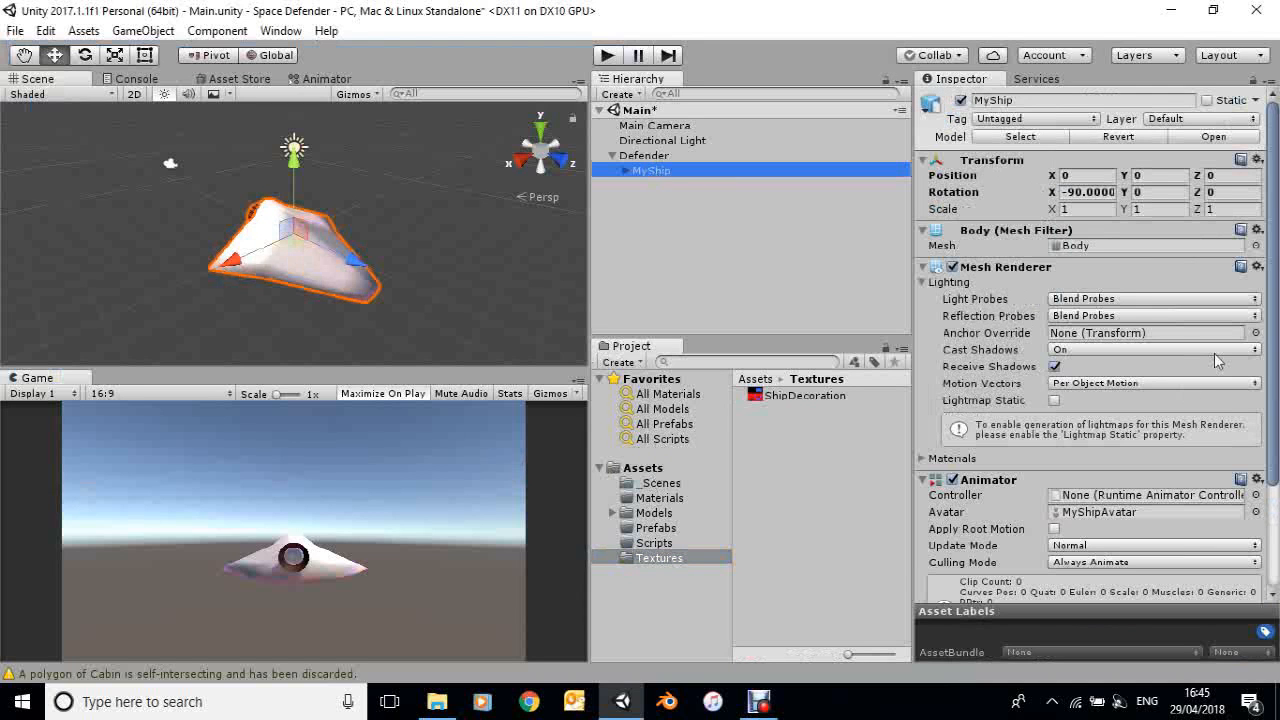
pyautogui.moveTo(1273, 443); pyautogui.dragTo(1278, 515)
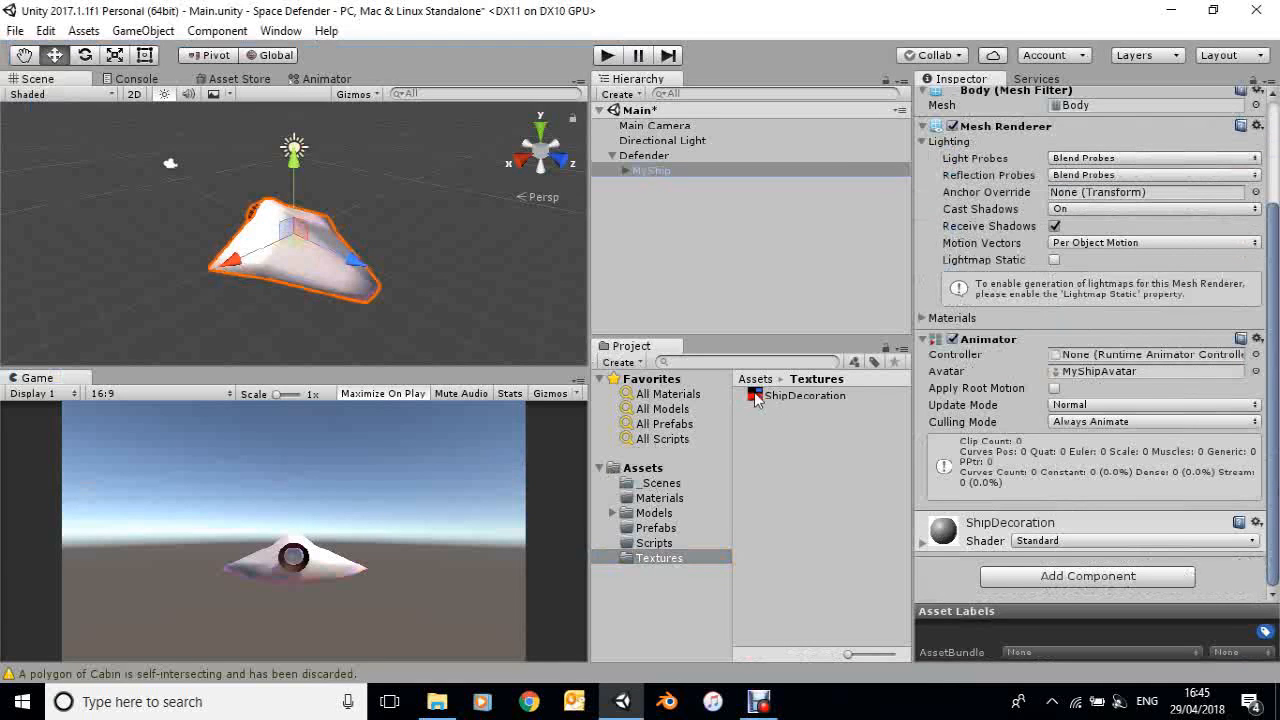
pyautogui.moveTo(755, 398); pyautogui.dragTo(329, 260)
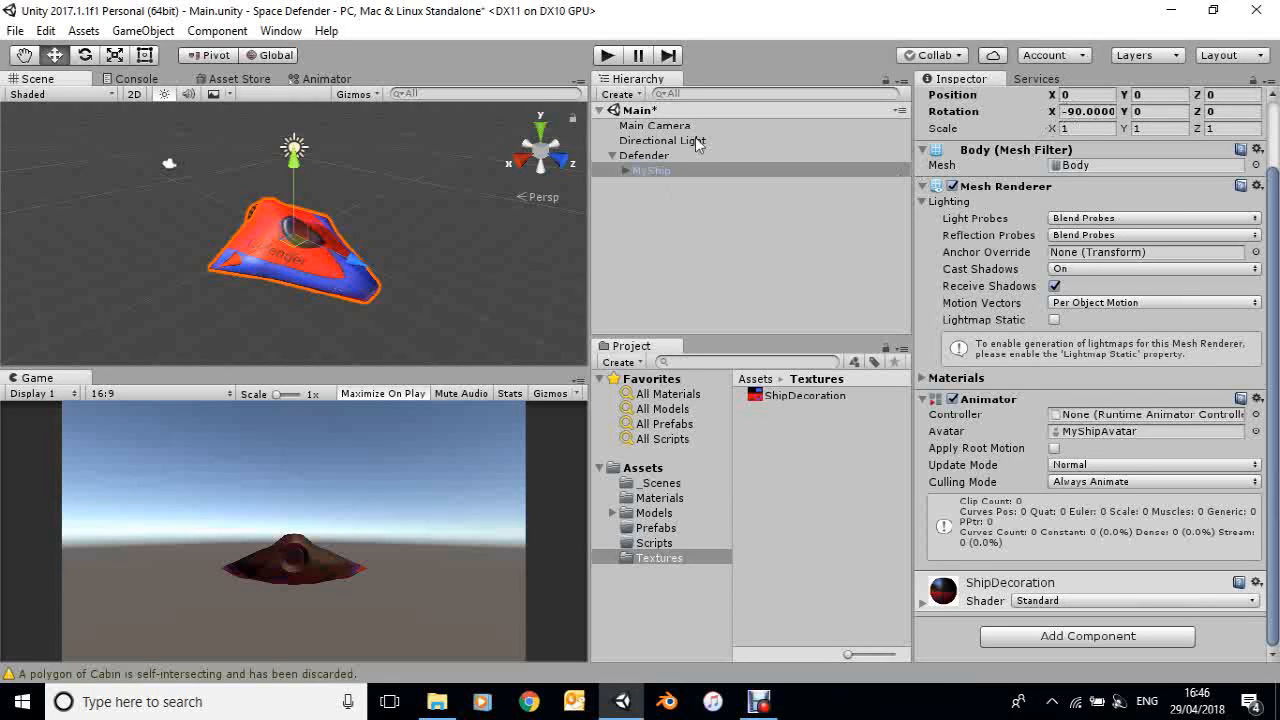
# Inspect the Defender ship in the Scene view from several angles, including the back and left side views
pyautogui.click(652, 157)
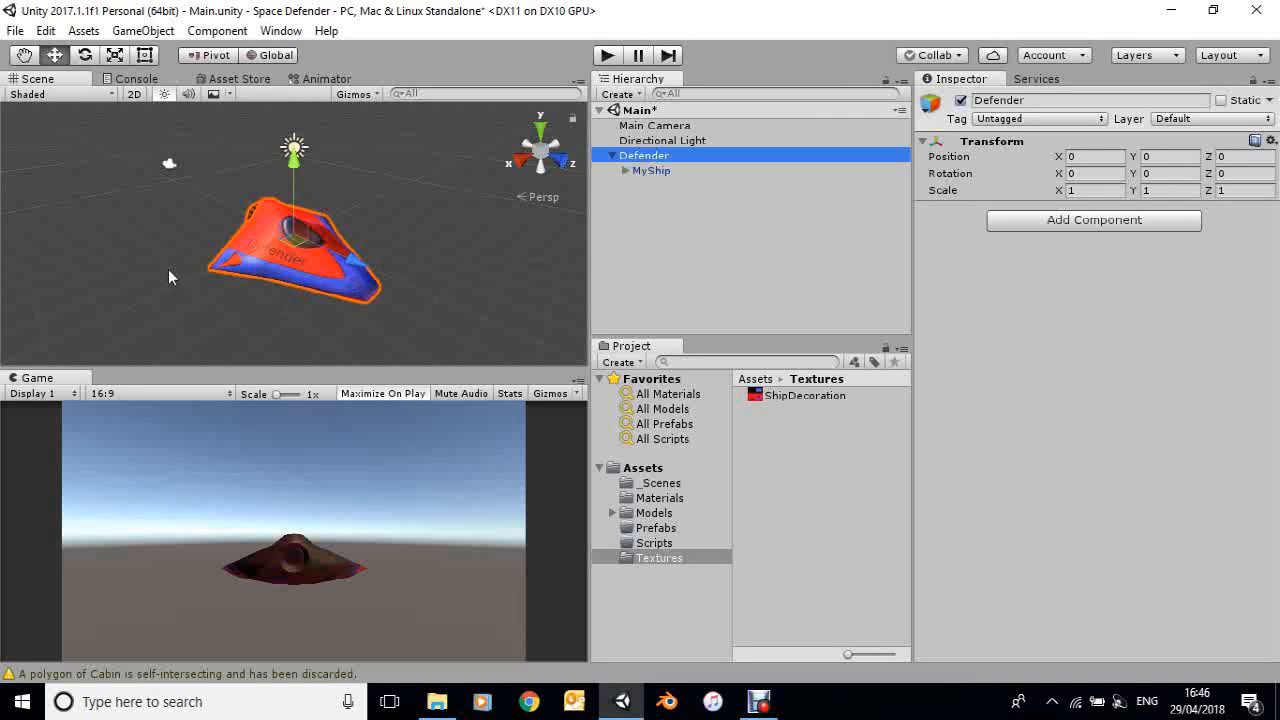
pyautogui.moveTo(164, 275); pyautogui.dragTo(186, 281, button='middle')
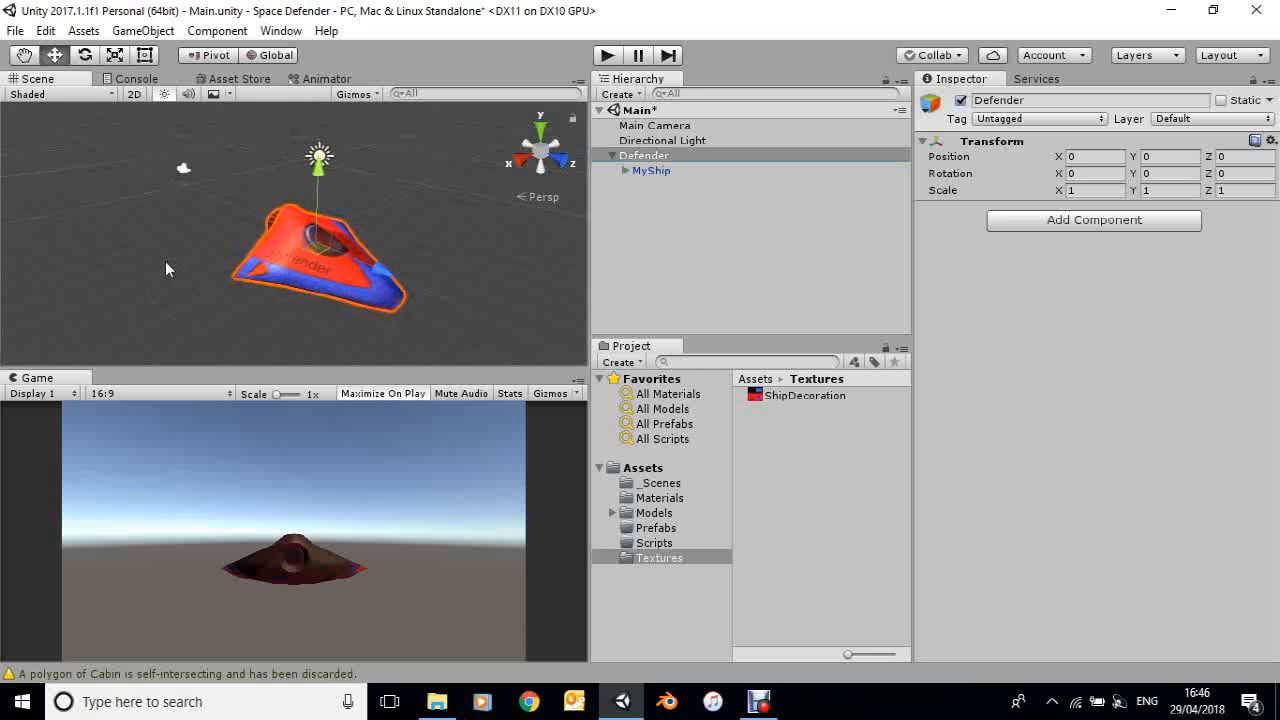
pyautogui.hotkey('alt', 'space')
pyautogui.click(199, 248)
pyautogui.keyDown('alt'); pyautogui.moveTo(199, 248); pyautogui.dragTo(405, 311); pyautogui.keyUp('alt')
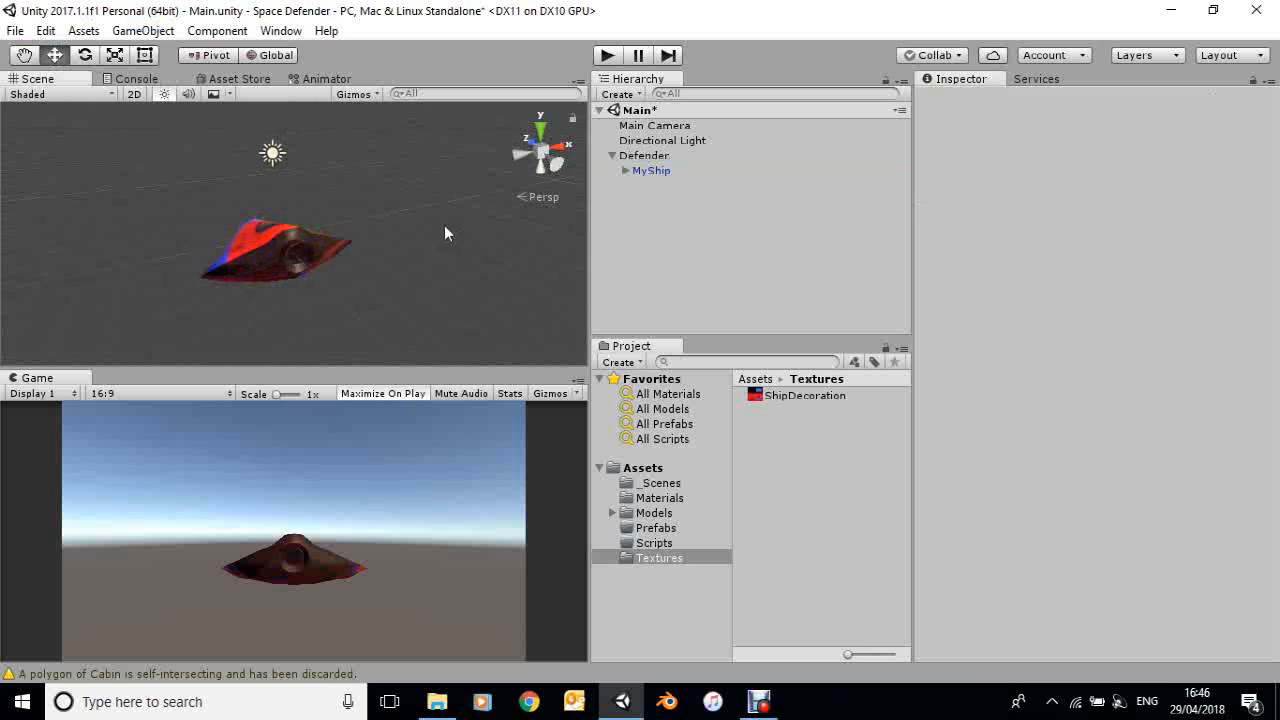
pyautogui.click(516, 157)
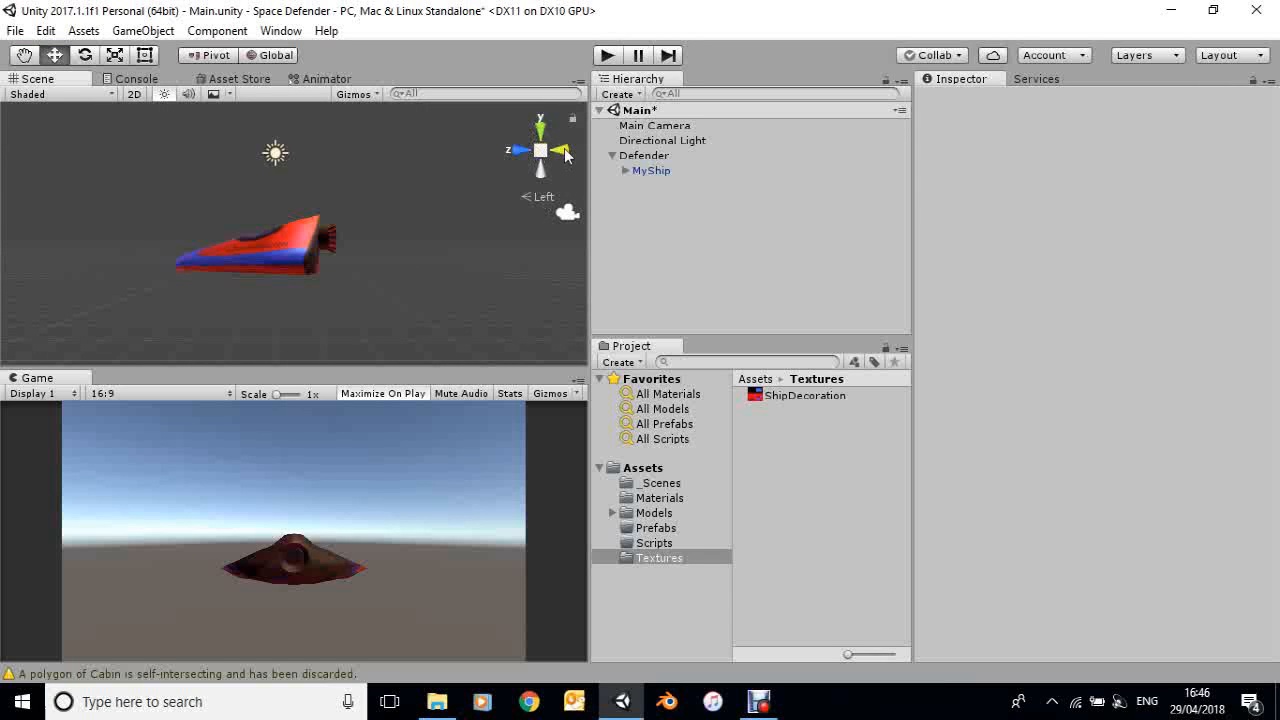
pyautogui.click(563, 151)
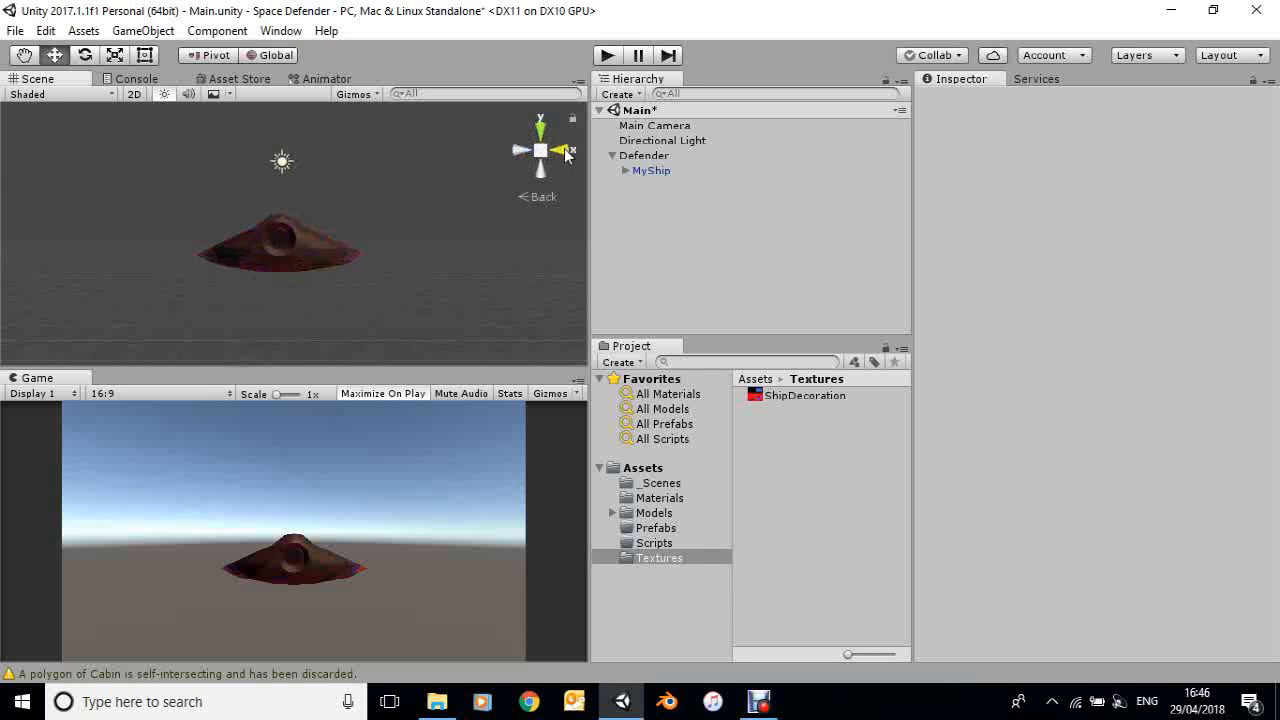
pyautogui.click(564, 151)
pyautogui.click(564, 151)
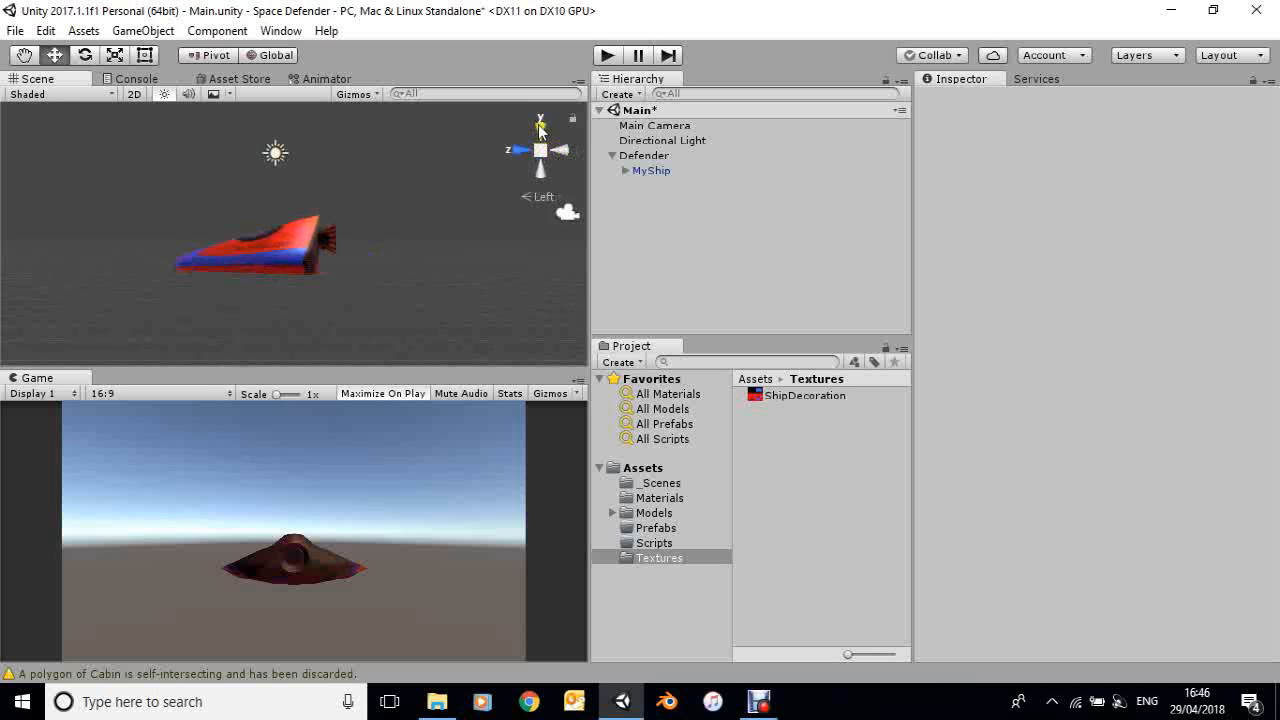
pyautogui.click(540, 130)
pyautogui.click(538, 172)
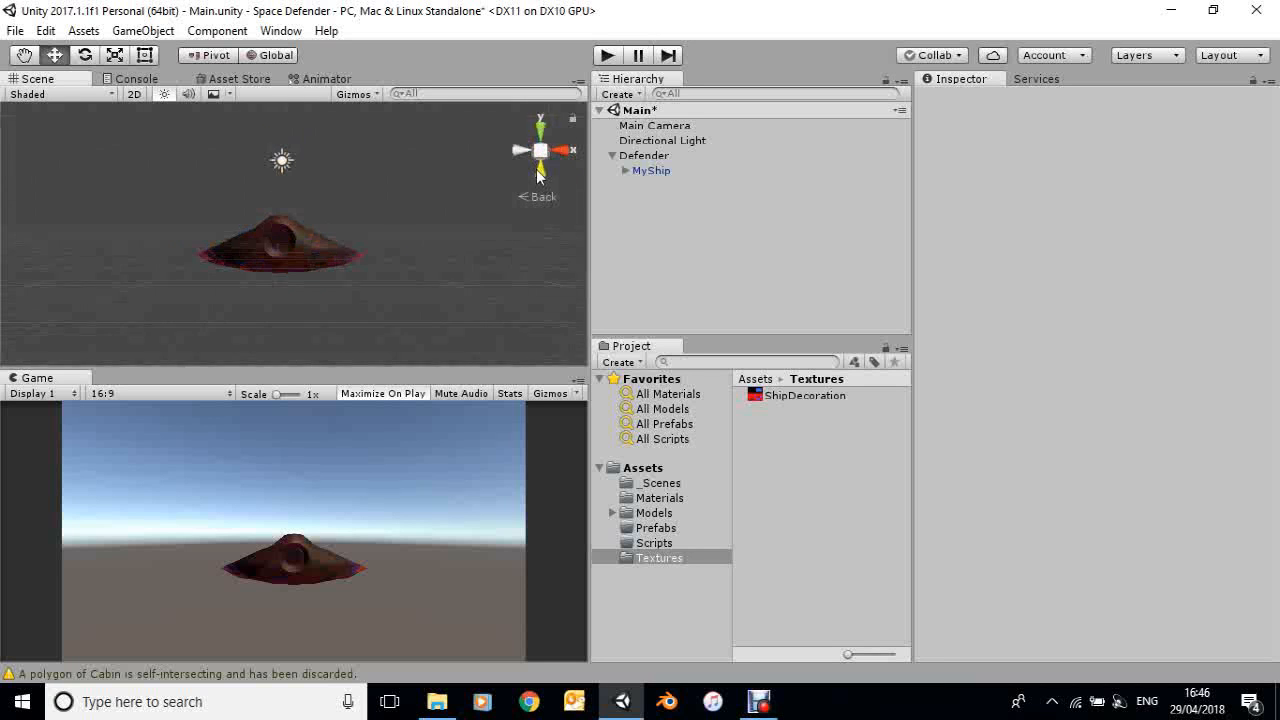
pyautogui.click(521, 150)
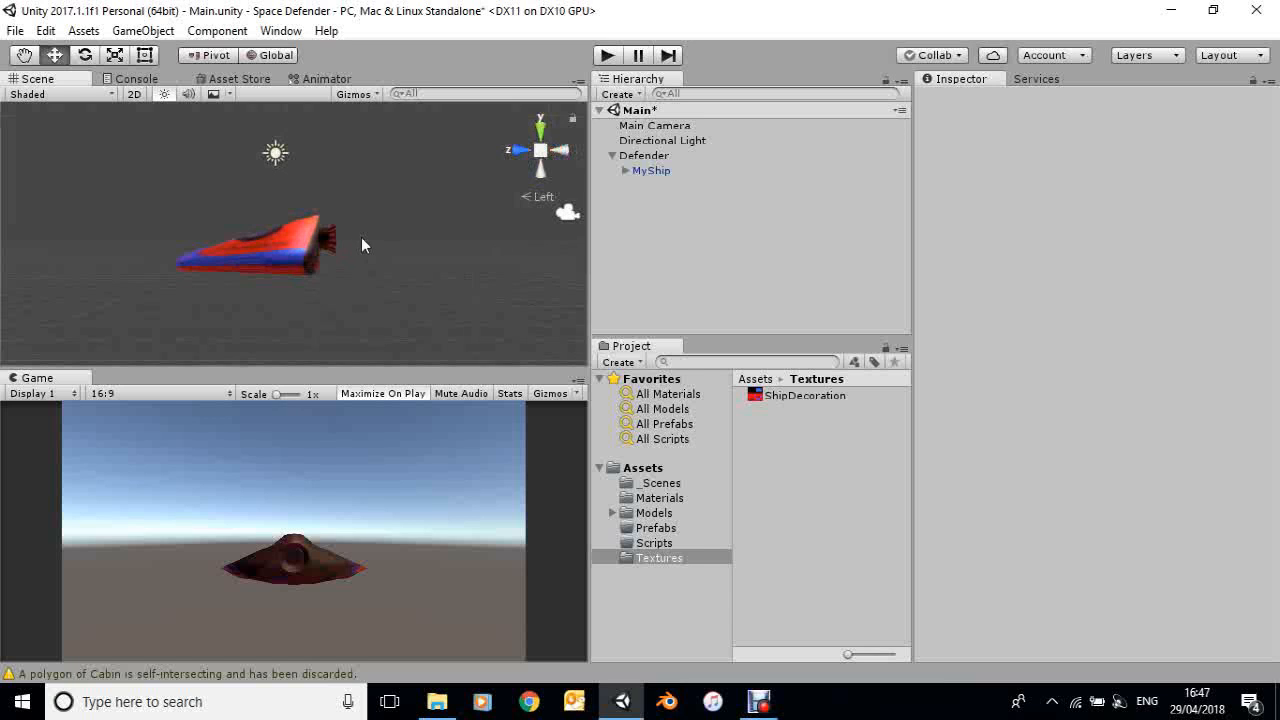
# Add a Particle System to the scene and move it behind the ship's engine, to about Z -2.83
pyautogui.click(632, 158)
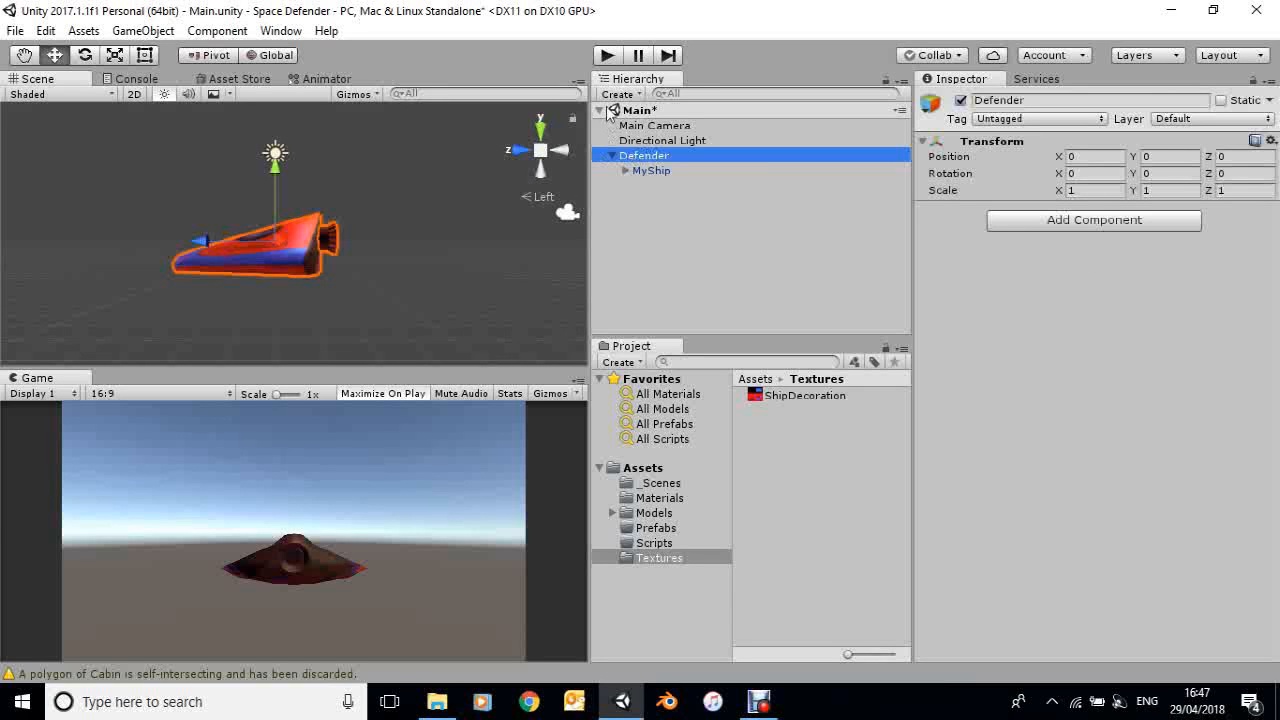
pyautogui.click(615, 95)
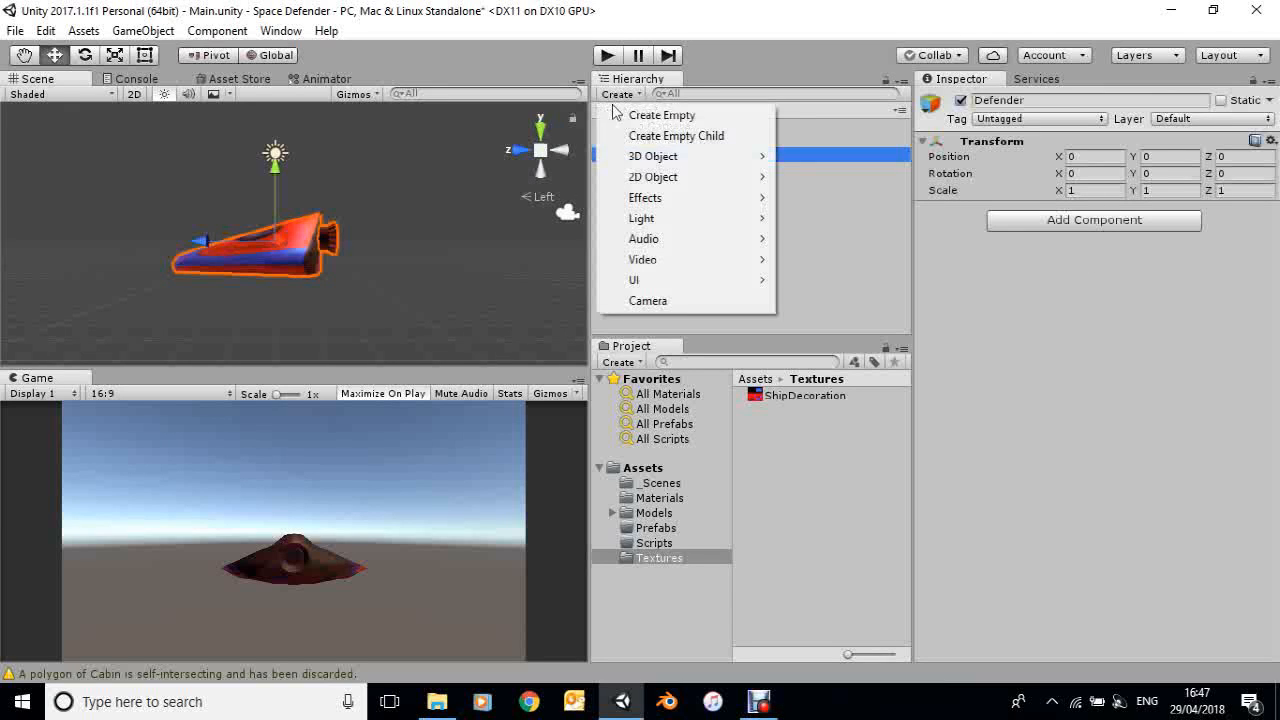
pyautogui.moveTo(662, 202)
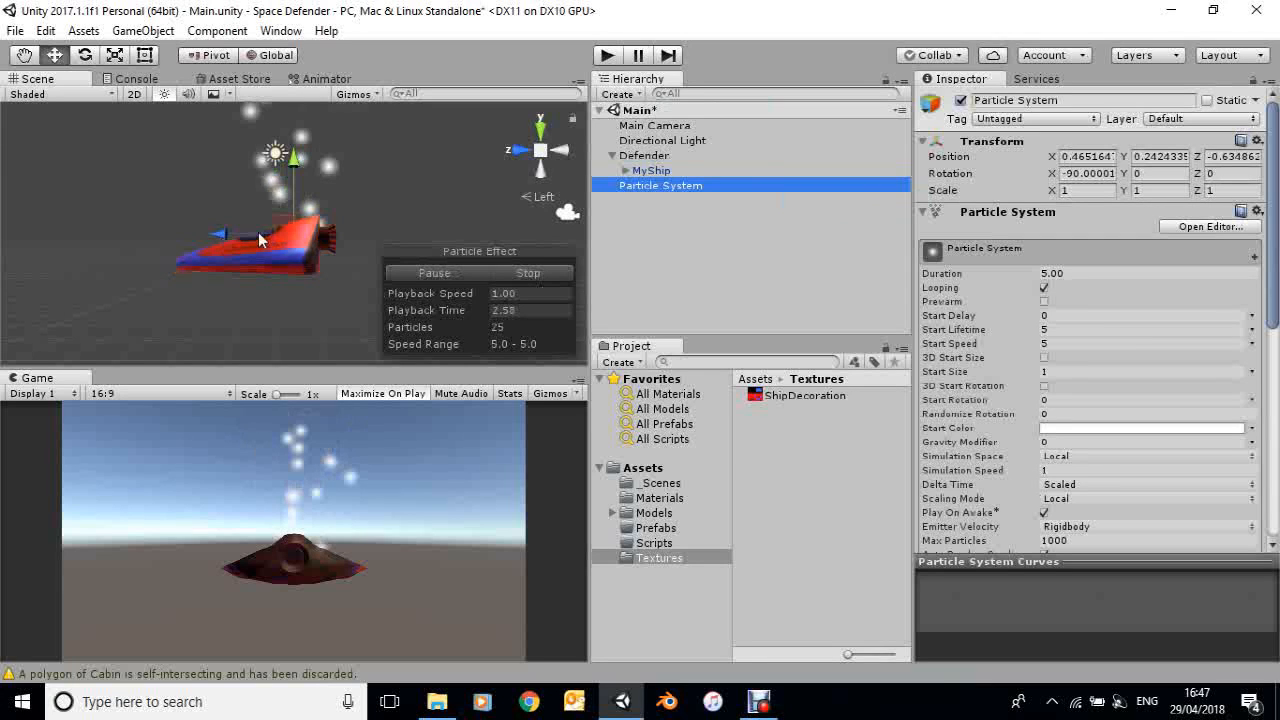
pyautogui.moveTo(258, 232); pyautogui.dragTo(271, 238)
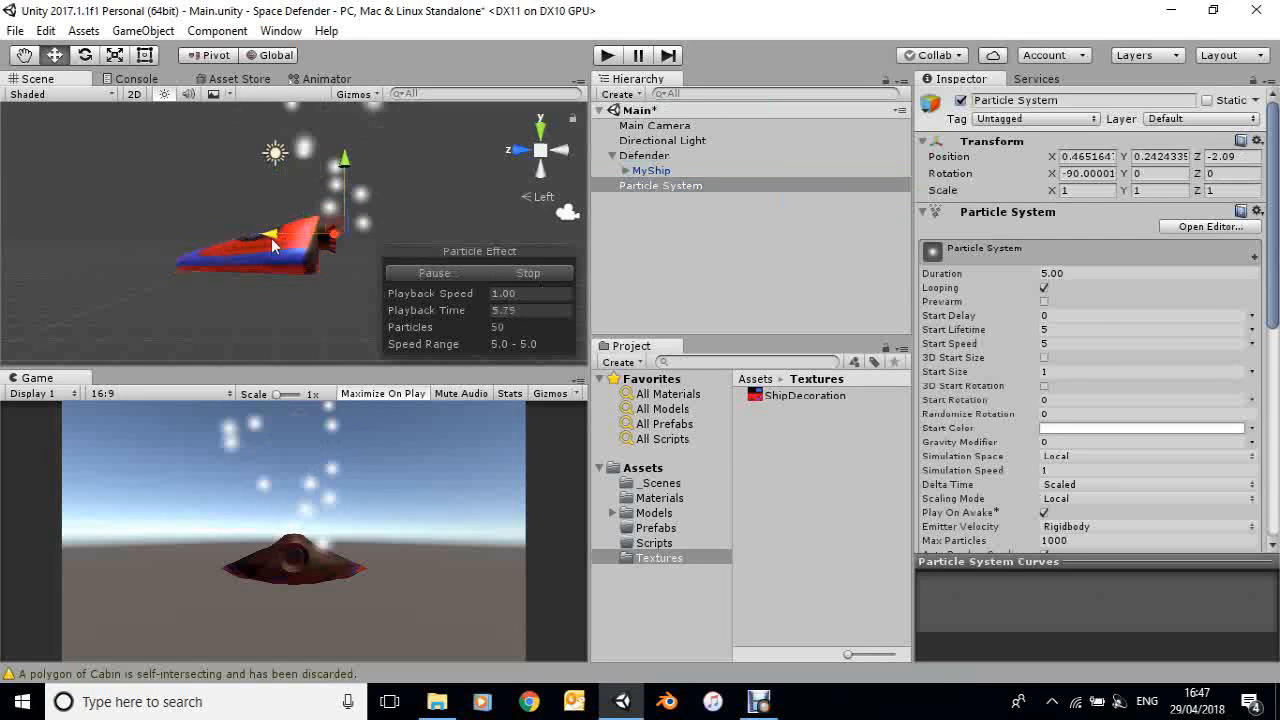
pyautogui.moveTo(283, 251); pyautogui.dragTo(289, 254)
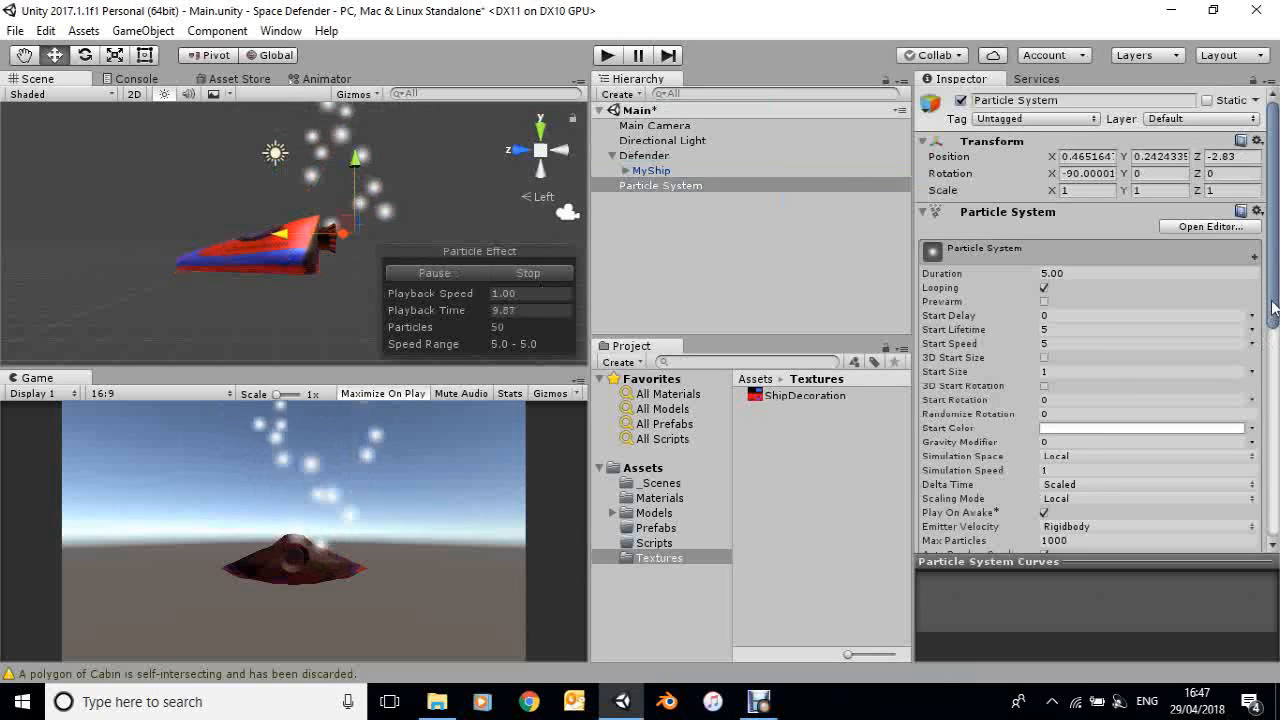
# In the particle system's Shape settings, set the X position to 0 and the X rotation to -90
pyautogui.moveTo(1268, 312); pyautogui.dragTo(1278, 440)
pyautogui.scroll(-3, 1071, 345)
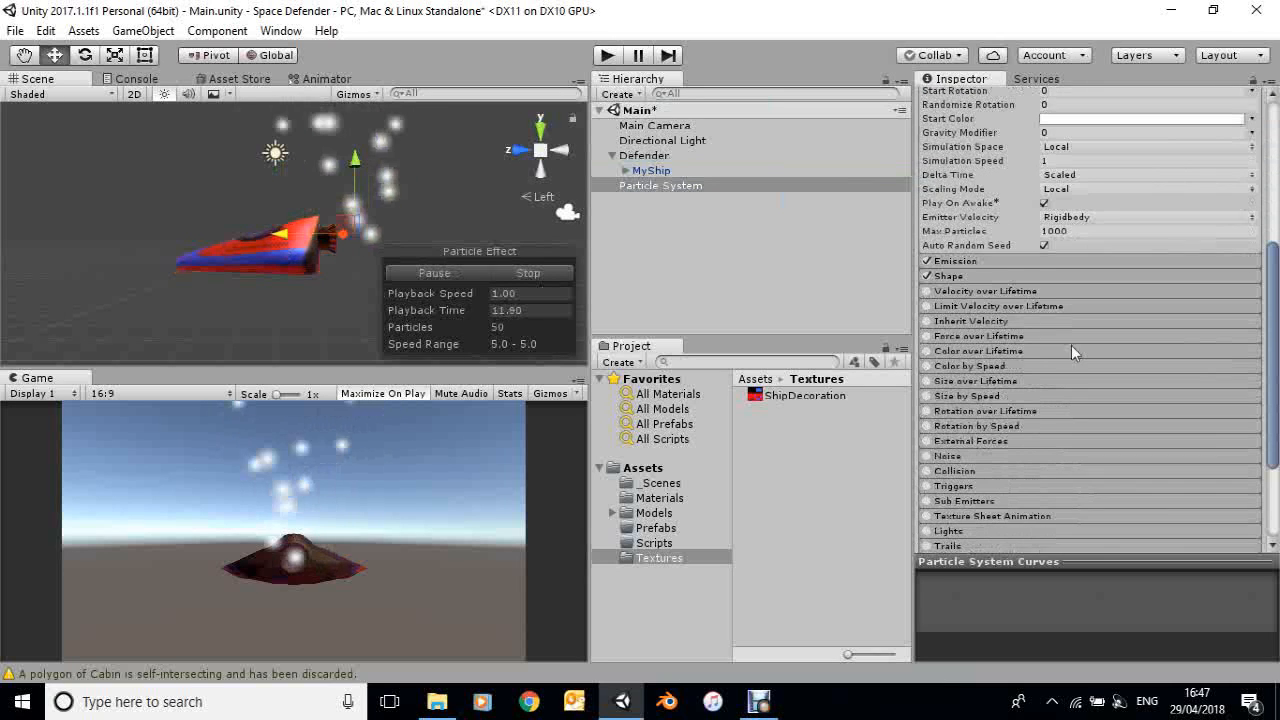
pyautogui.click(1036, 271)
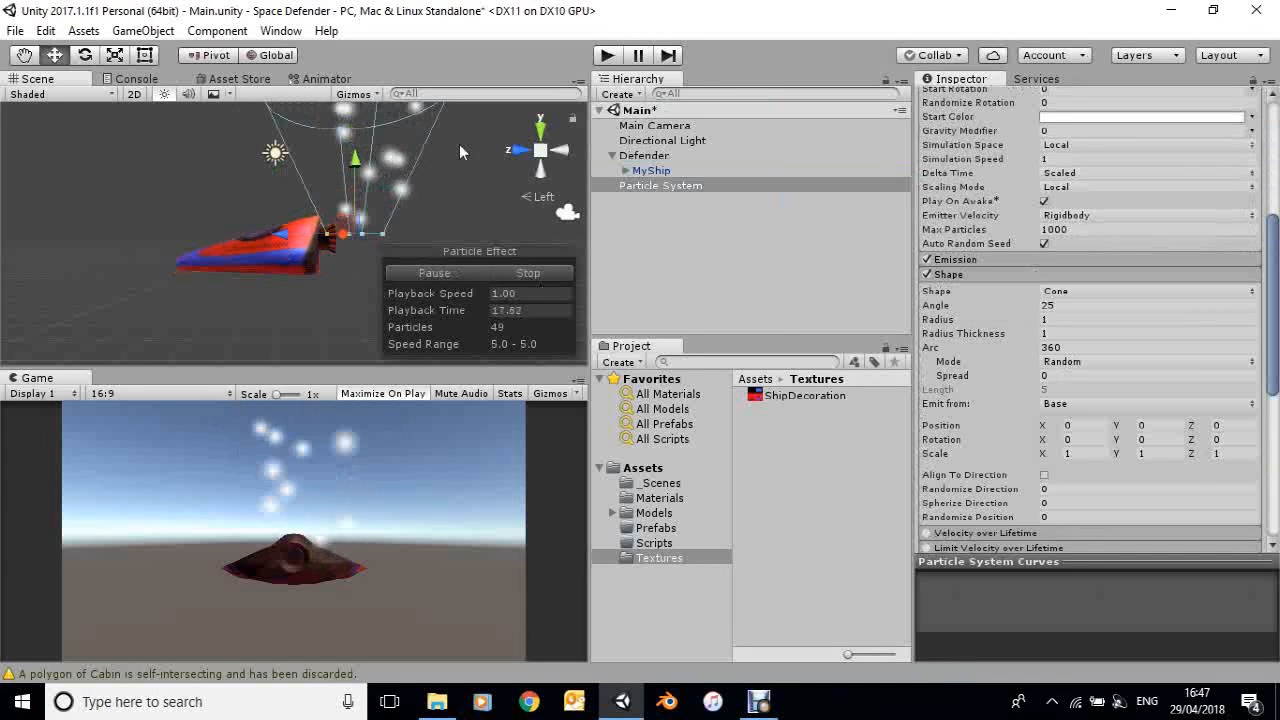
pyautogui.moveTo(1063, 428)
pyautogui.mouseDown()
pyautogui.moveTo(1208, 440)
pyautogui.moveTo(1148, 437)
pyautogui.moveTo(1097, 456)
pyautogui.moveTo(1080, 444)
pyautogui.moveTo(1087, 423)
pyautogui.mouseUp()
pyautogui.click(1089, 427)
pyautogui.write('0')
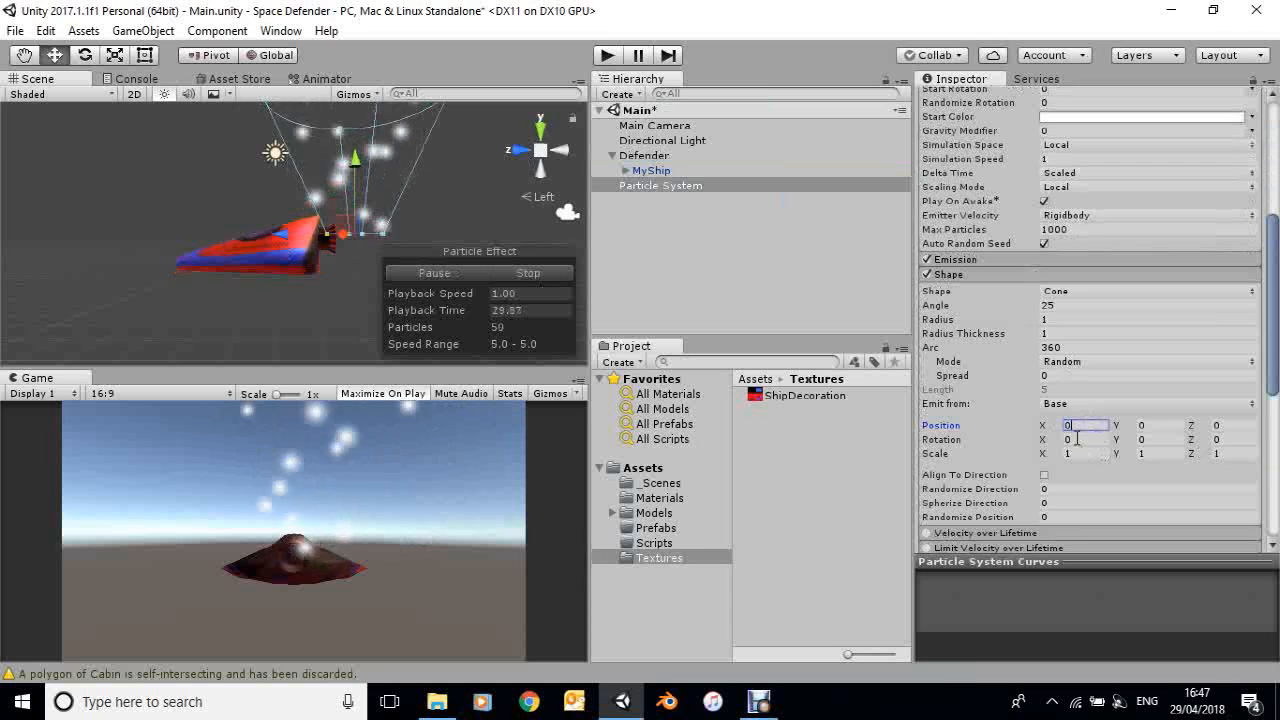
pyautogui.moveTo(1043, 440); pyautogui.dragTo(1112, 478)
pyautogui.moveTo(955, 446); pyautogui.dragTo(1081, 440)
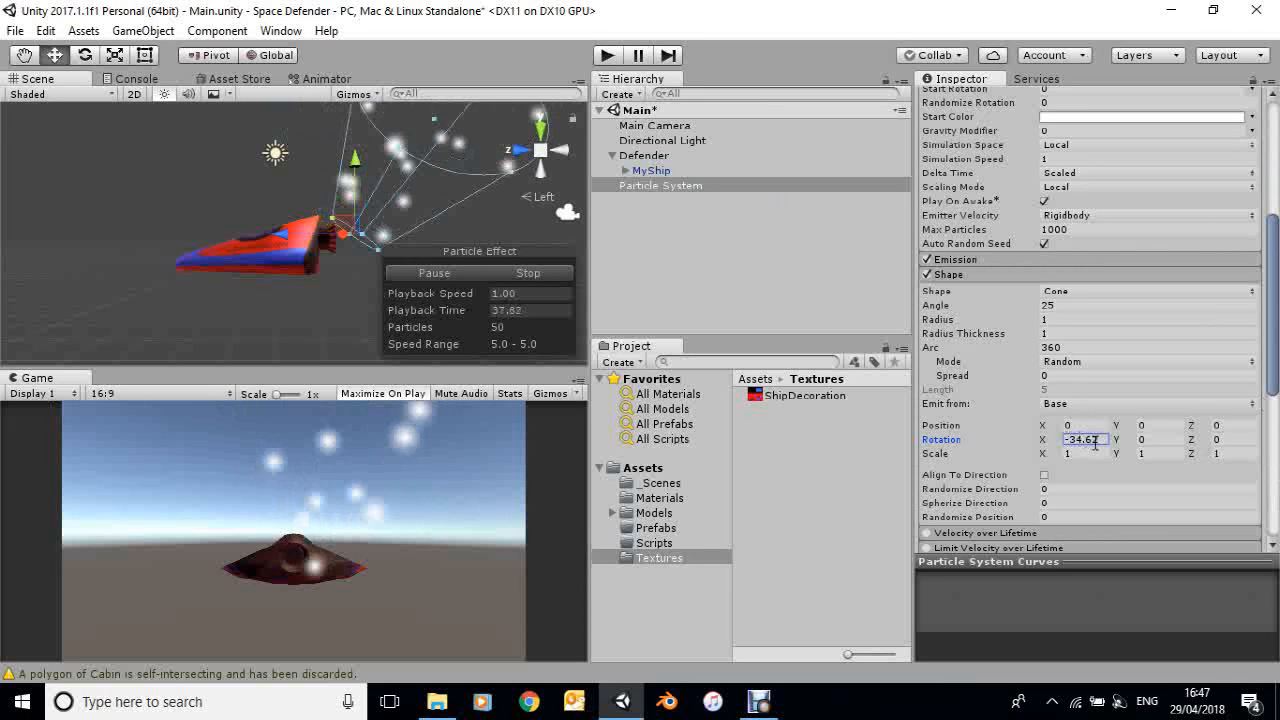
pyautogui.click(1095, 441)
pyautogui.write('-90')
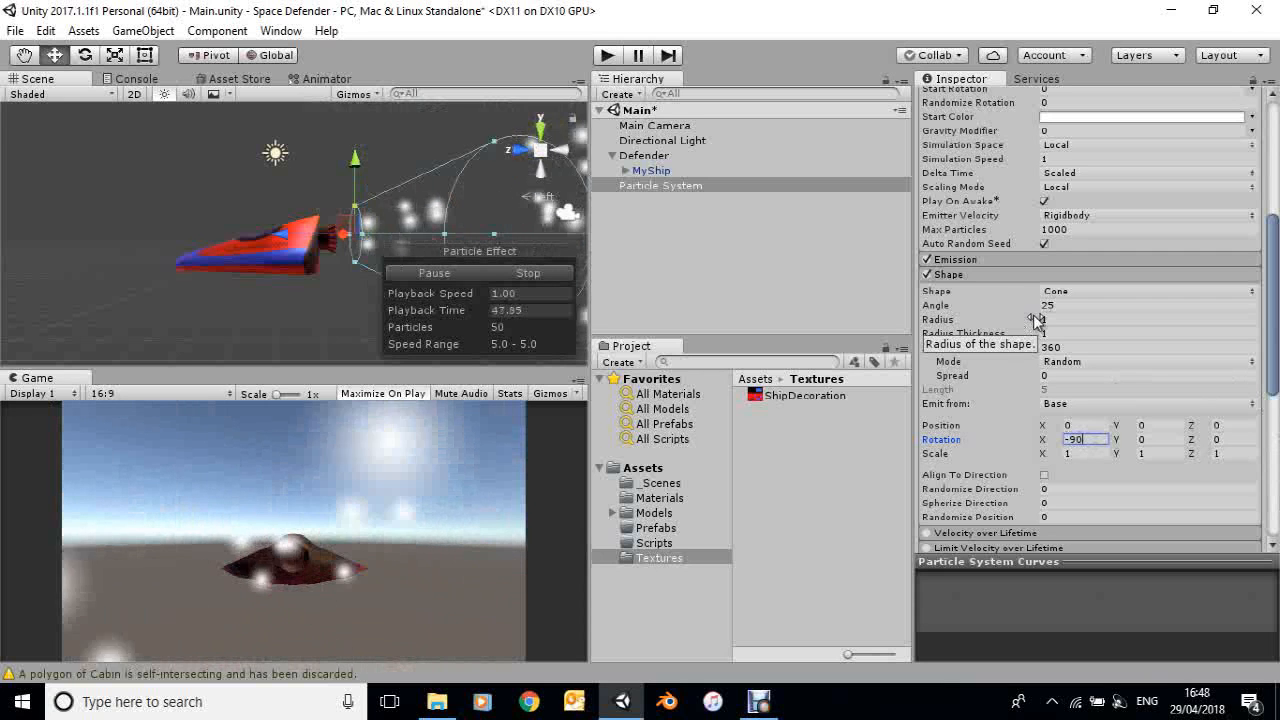
# Narrow the particle emission cone to an angle of 0.03 and a radius of 0.2
pyautogui.moveTo(1030, 320); pyautogui.dragTo(1003, 327)
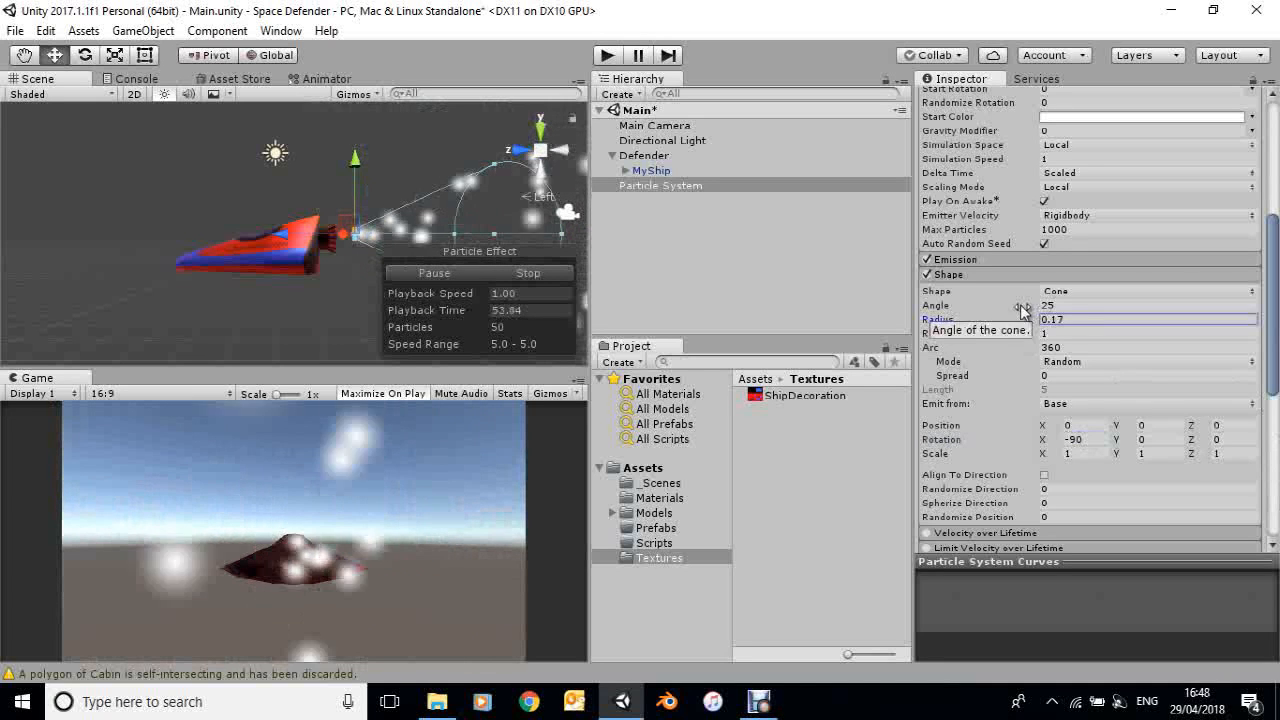
pyautogui.moveTo(971, 307); pyautogui.dragTo(858, 311)
pyautogui.moveTo(731, 324); pyautogui.dragTo(243, 329)
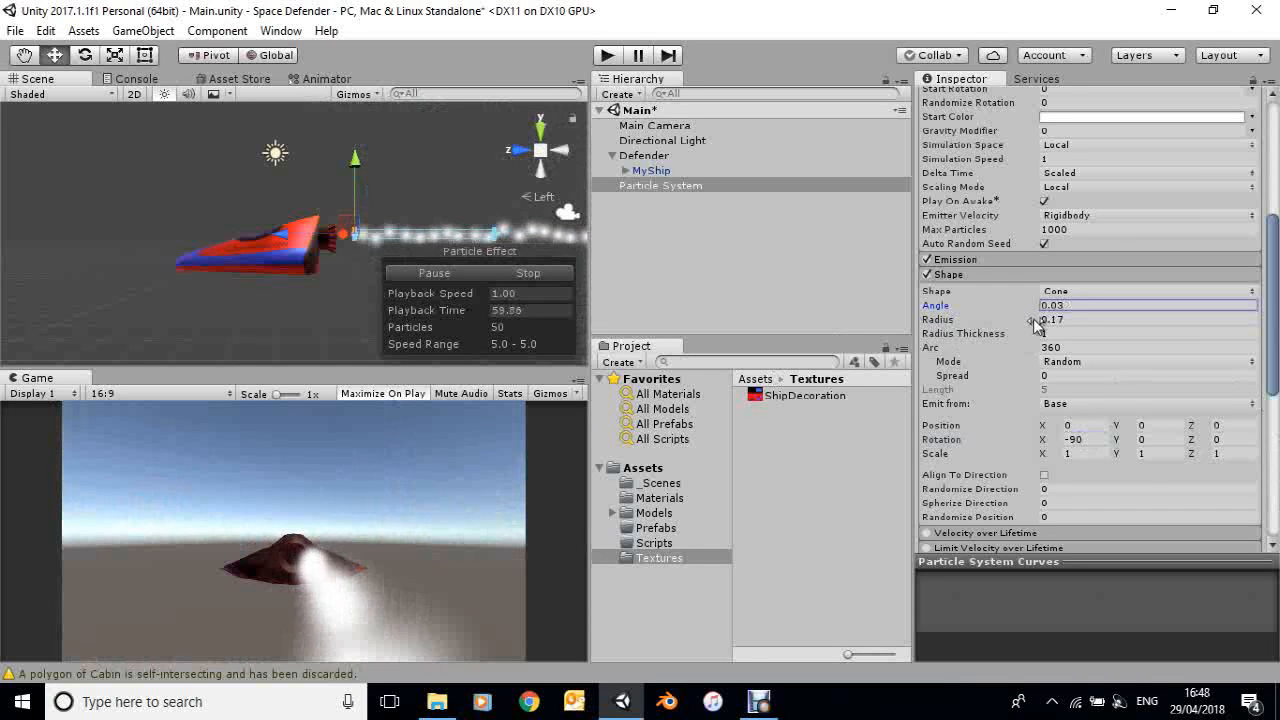
pyautogui.moveTo(1044, 325); pyautogui.dragTo(1040, 324)
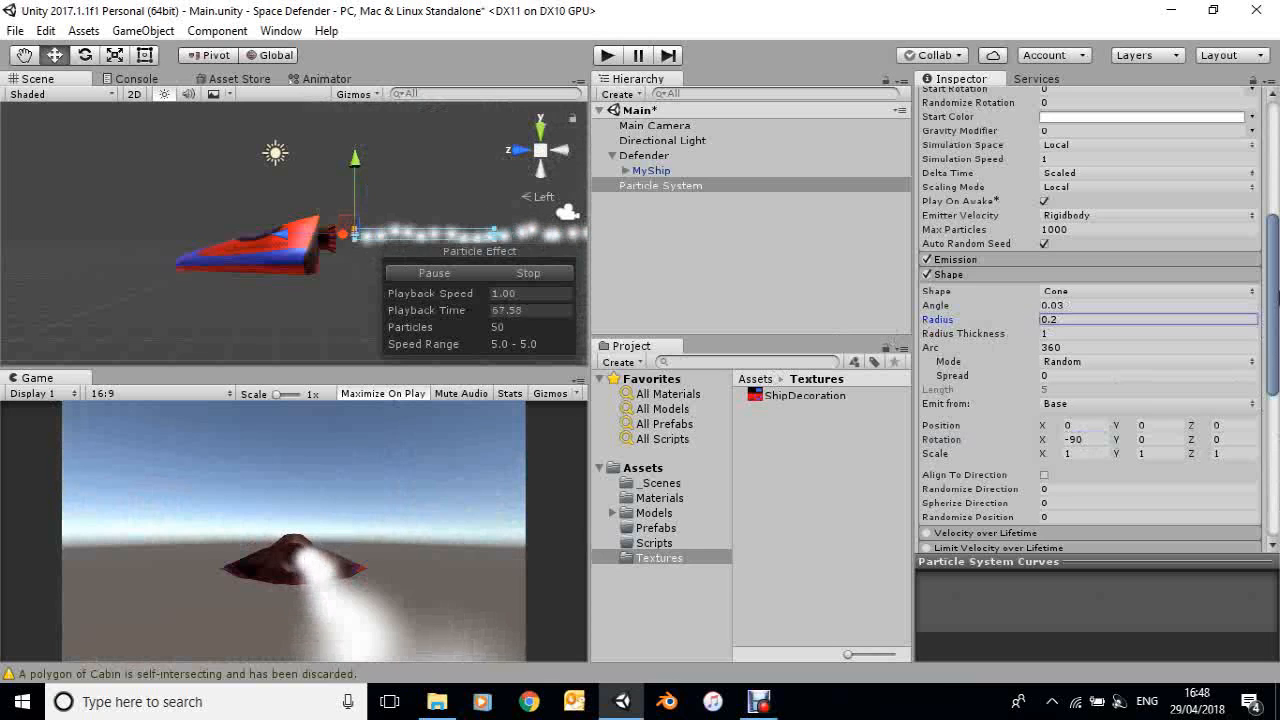
# Set the particle system's emission Rate over Time to 15
pyautogui.scroll(3, 1124, 333)
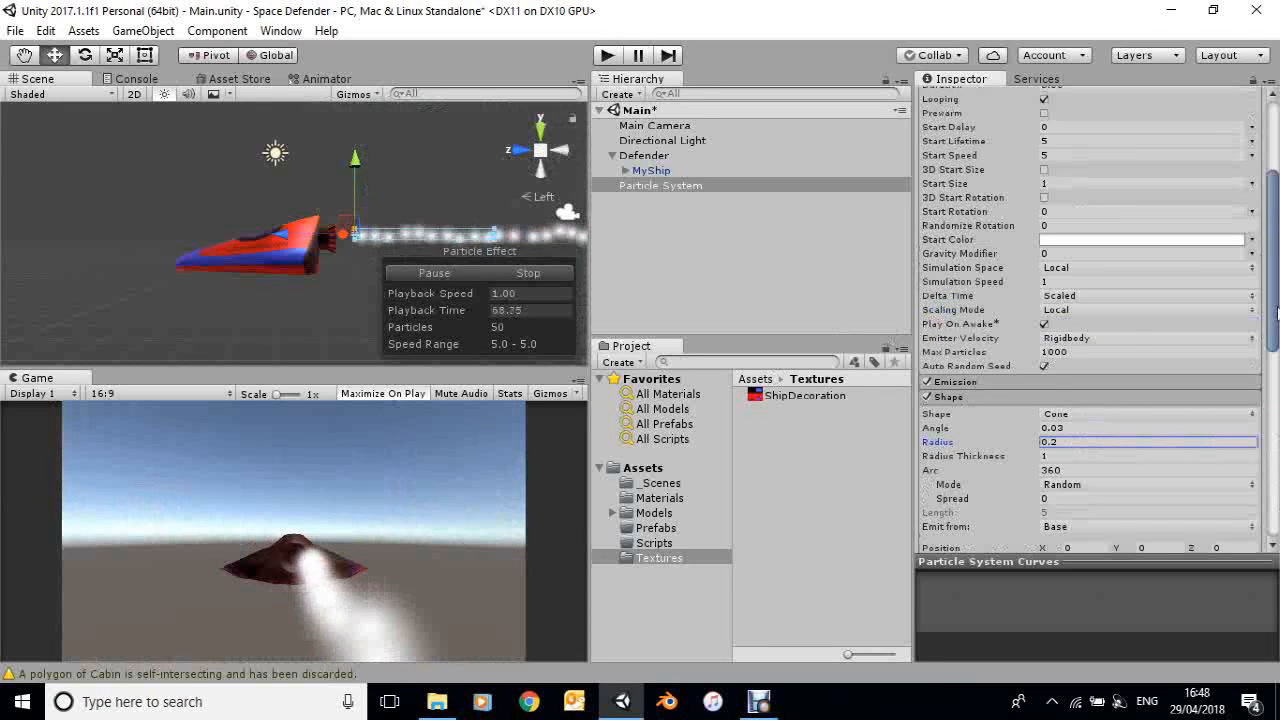
pyautogui.click(999, 384)
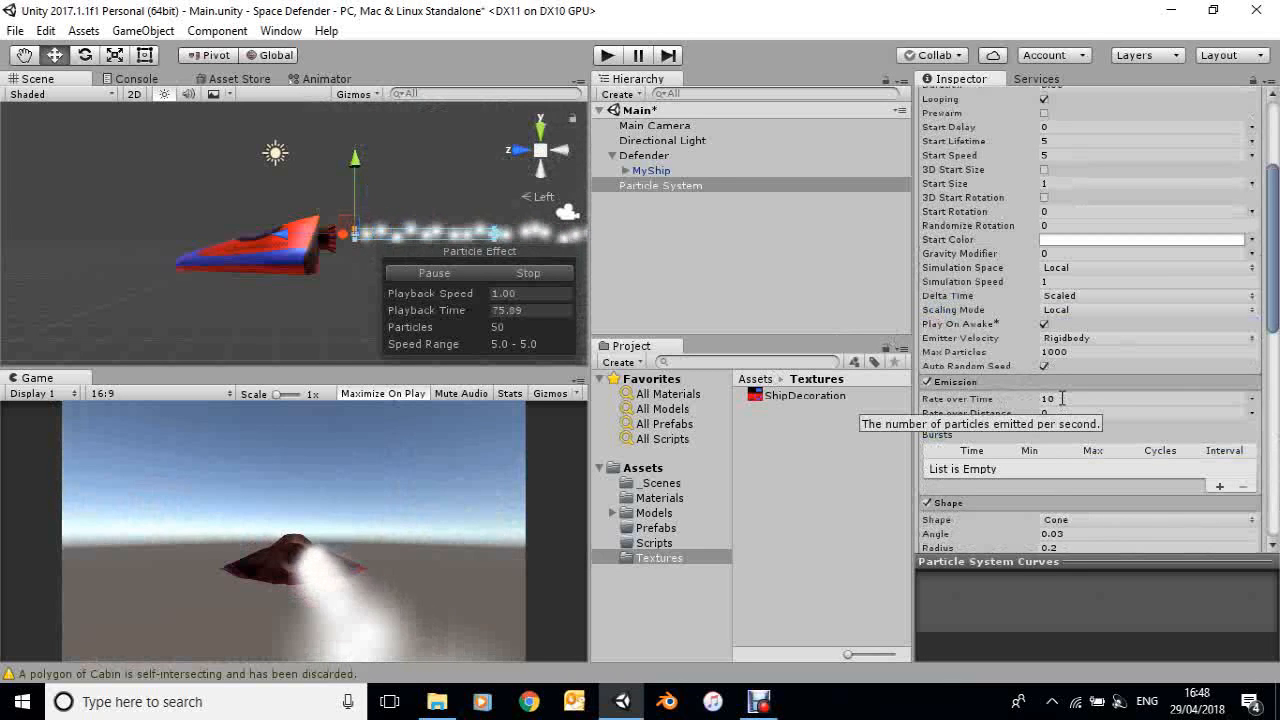
pyautogui.click(1030, 400)
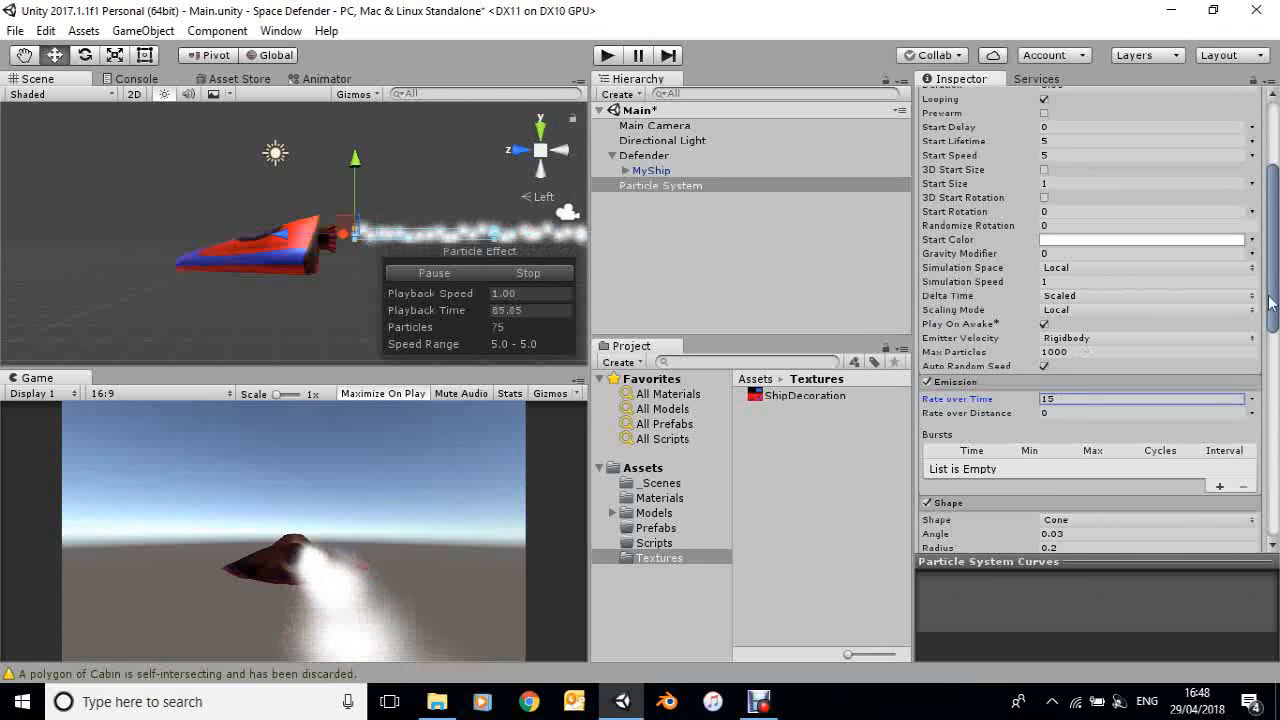
# Increase the particles' Start Size to about 2.26
pyautogui.scroll(3, 1150, 280)
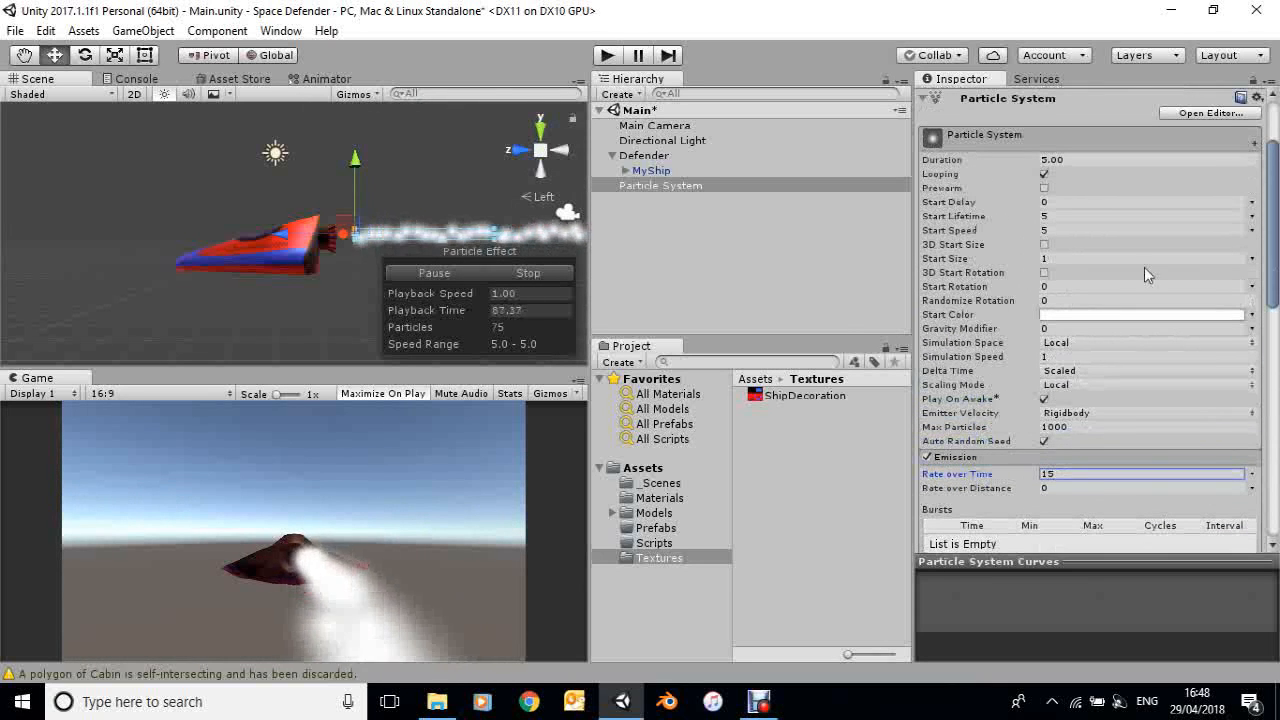
pyautogui.click(1046, 259)
pyautogui.moveTo(1046, 258); pyautogui.dragTo(1110, 285)
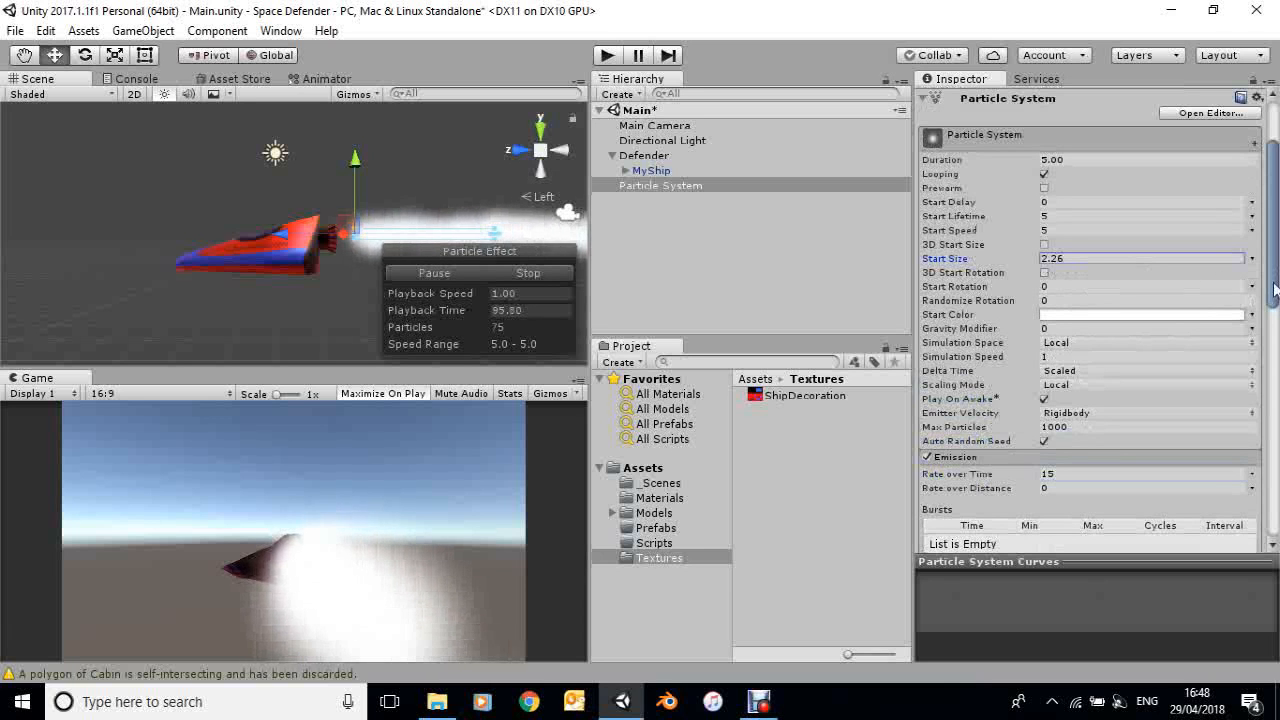
# Shorten the exhaust trail by reducing the particles' Start Lifetime to about 1.01
pyautogui.moveTo(1277, 267); pyautogui.dragTo(1277, 236)
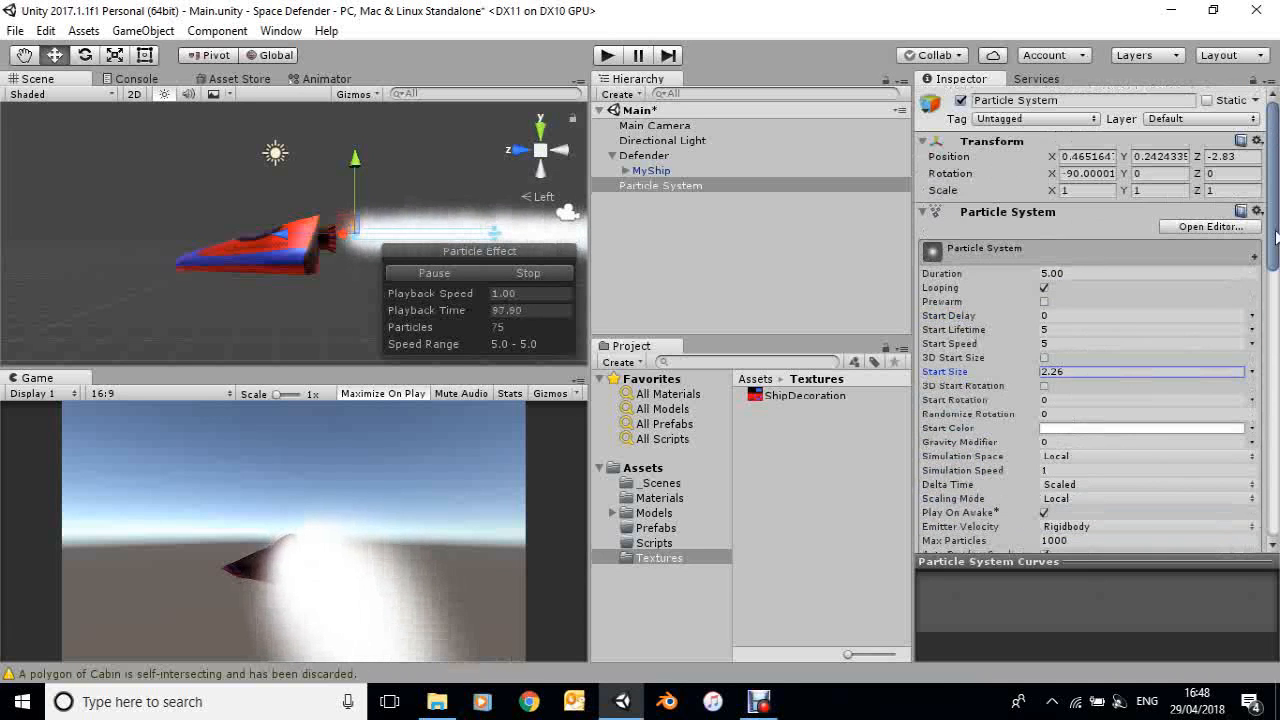
pyautogui.scroll(-5, 320, 268)
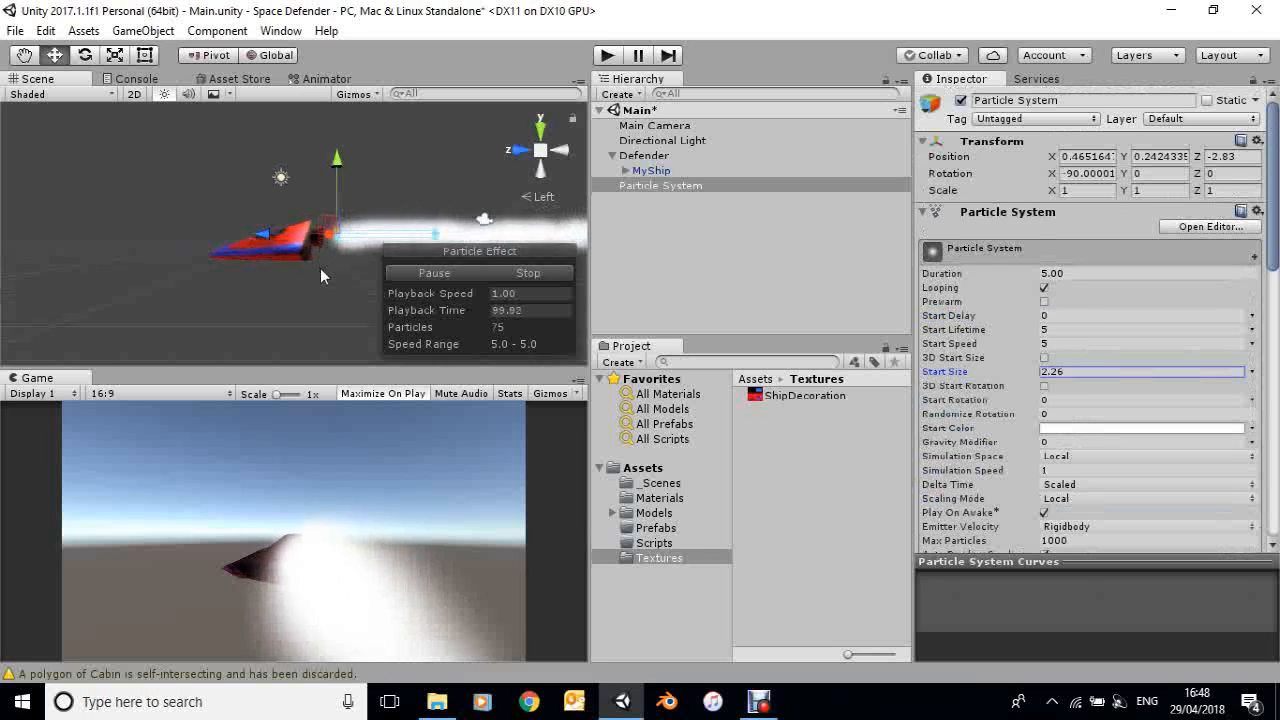
pyautogui.scroll(-2, 320, 268)
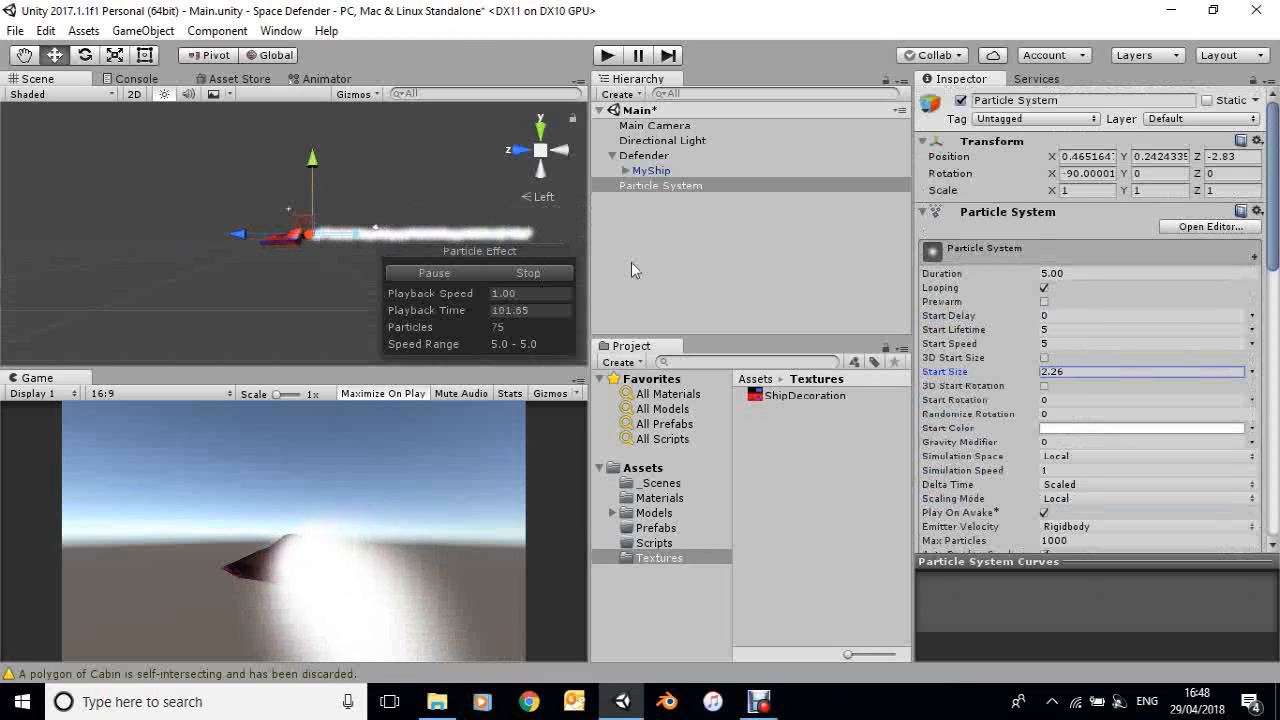
pyautogui.click(1004, 332)
pyautogui.moveTo(1000, 332); pyautogui.dragTo(901, 356)
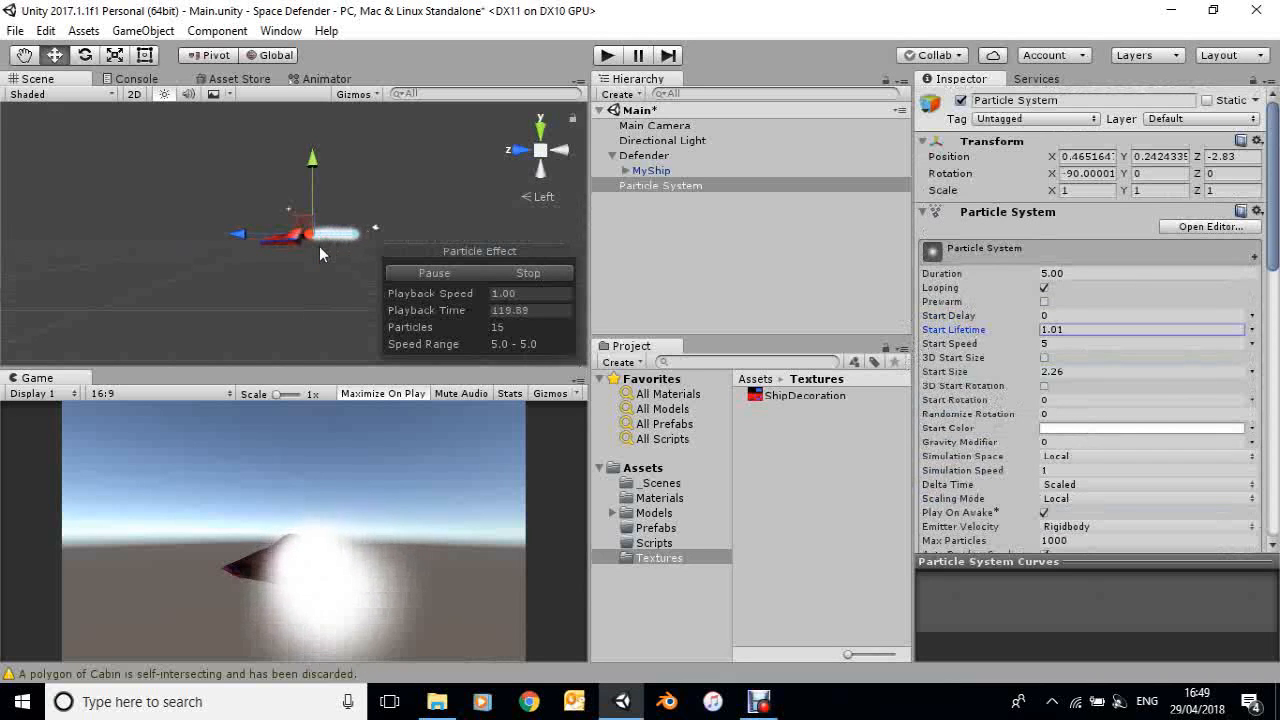
# Enable and expand the Color over Lifetime module of the particle system
pyautogui.press('alt')
pyautogui.keyDown('alt'); pyautogui.scroll(10, 317, 240); pyautogui.keyUp('alt')
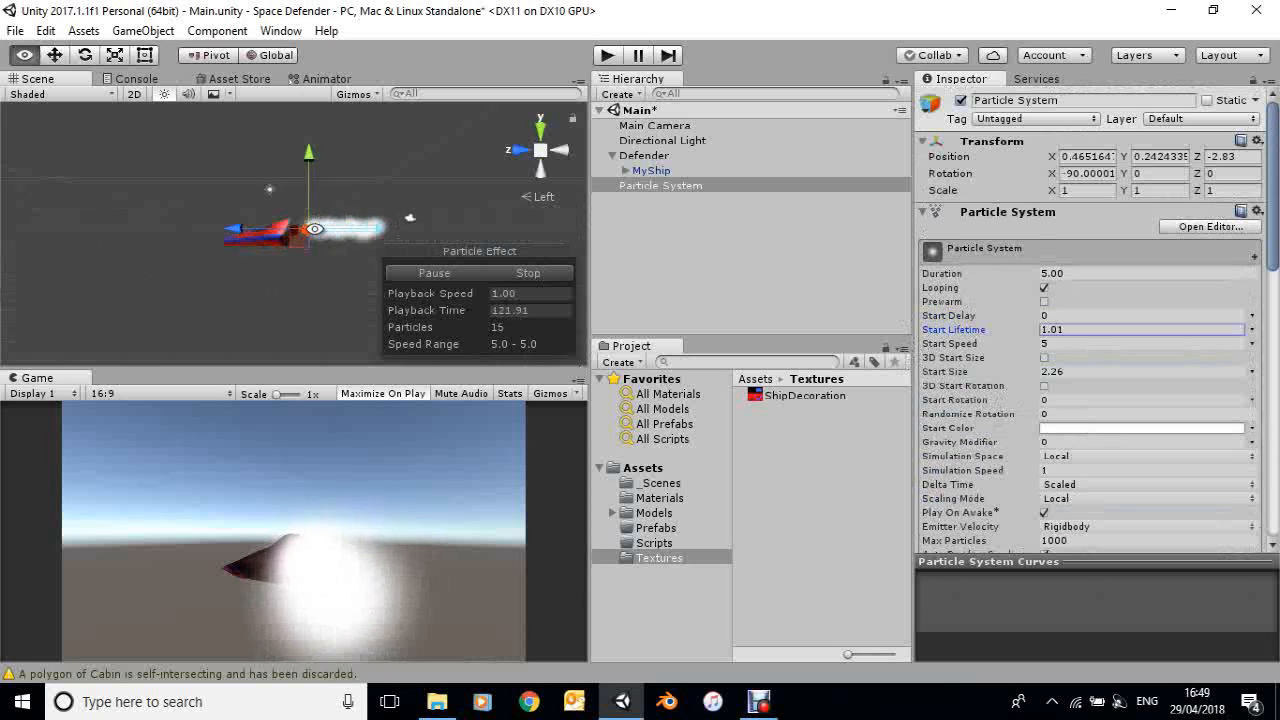
pyautogui.keyDown('alt'); pyautogui.scroll(2, 315, 229); pyautogui.keyUp('alt')
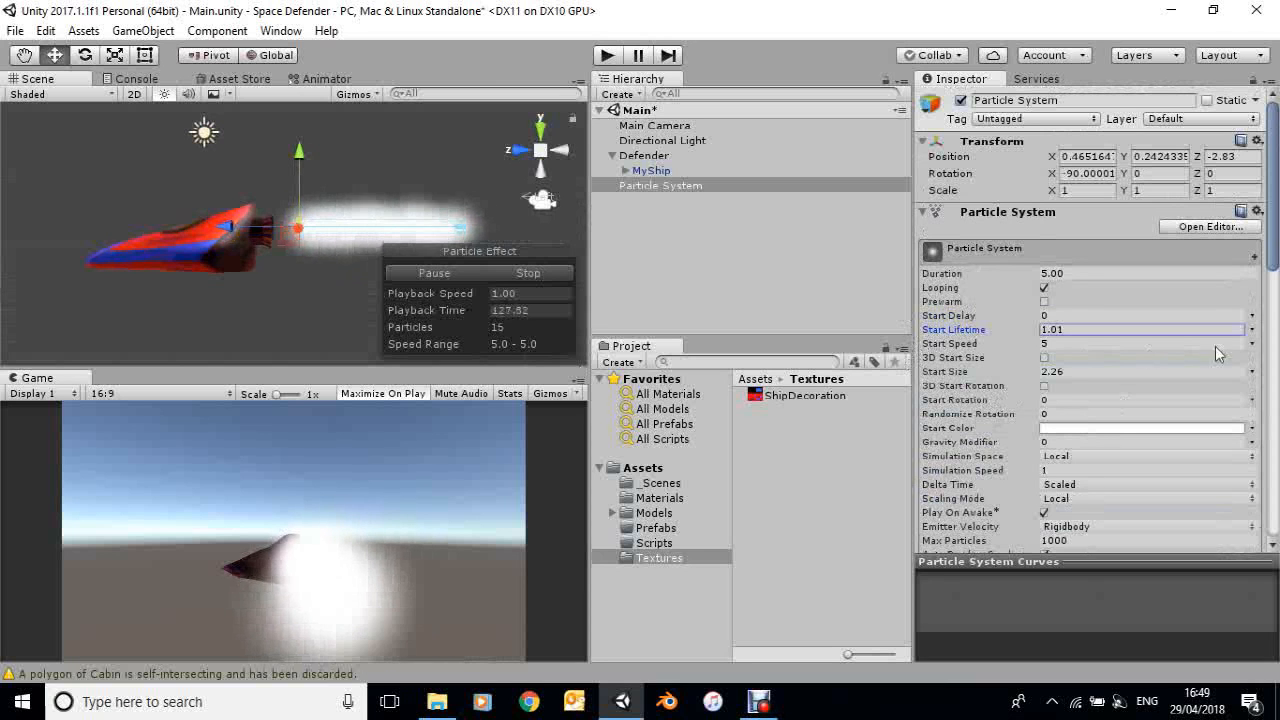
pyautogui.scroll(-10, 1273, 503)
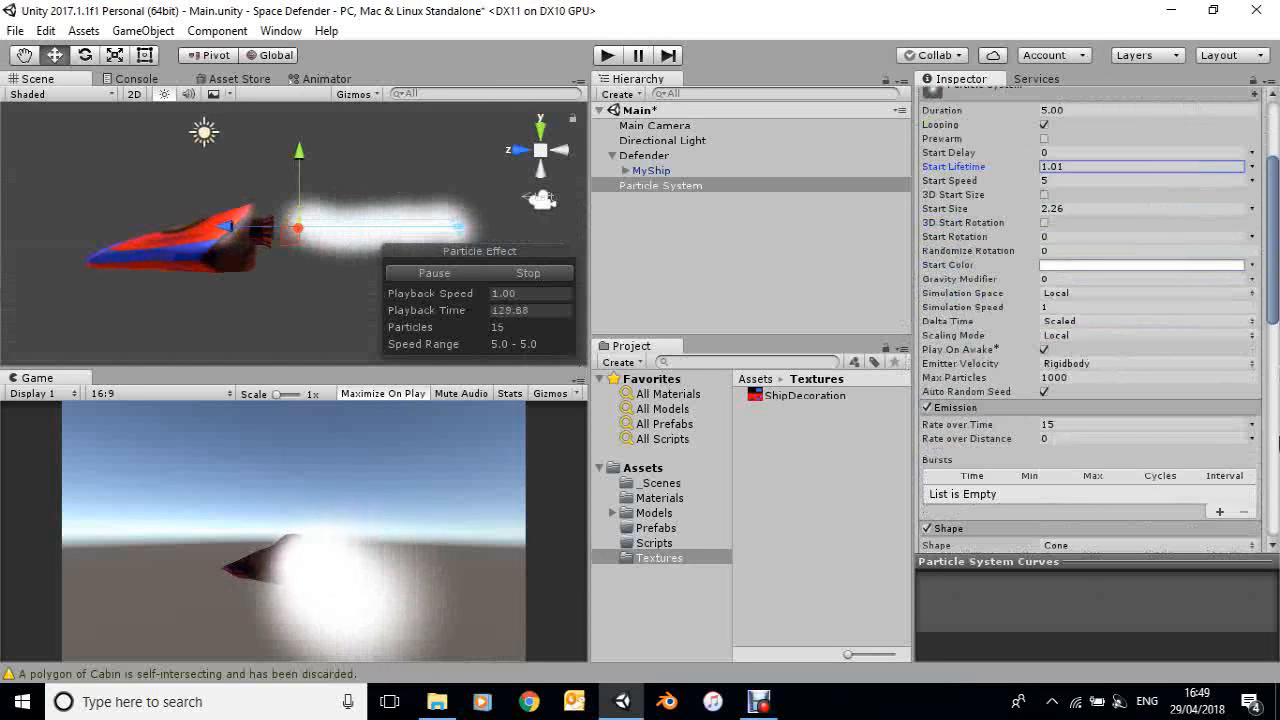
pyautogui.scroll(-5, 1273, 503)
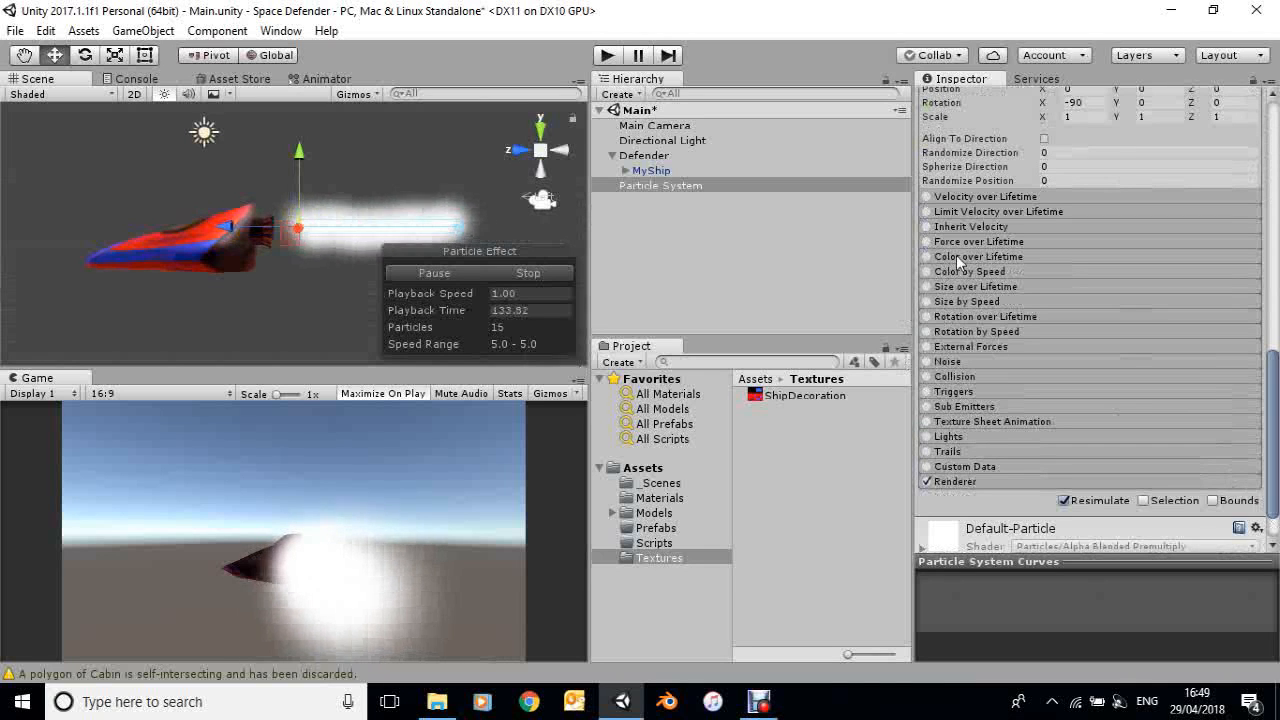
pyautogui.click(926, 257)
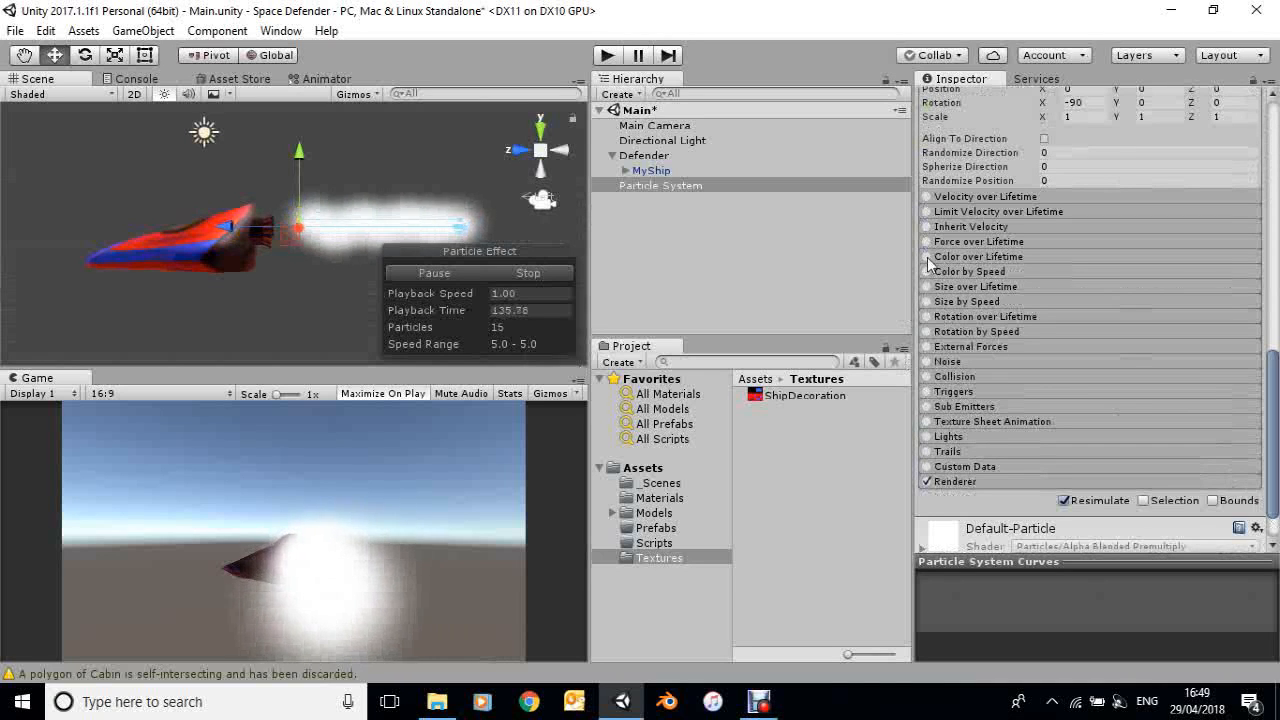
pyautogui.click(1049, 255)
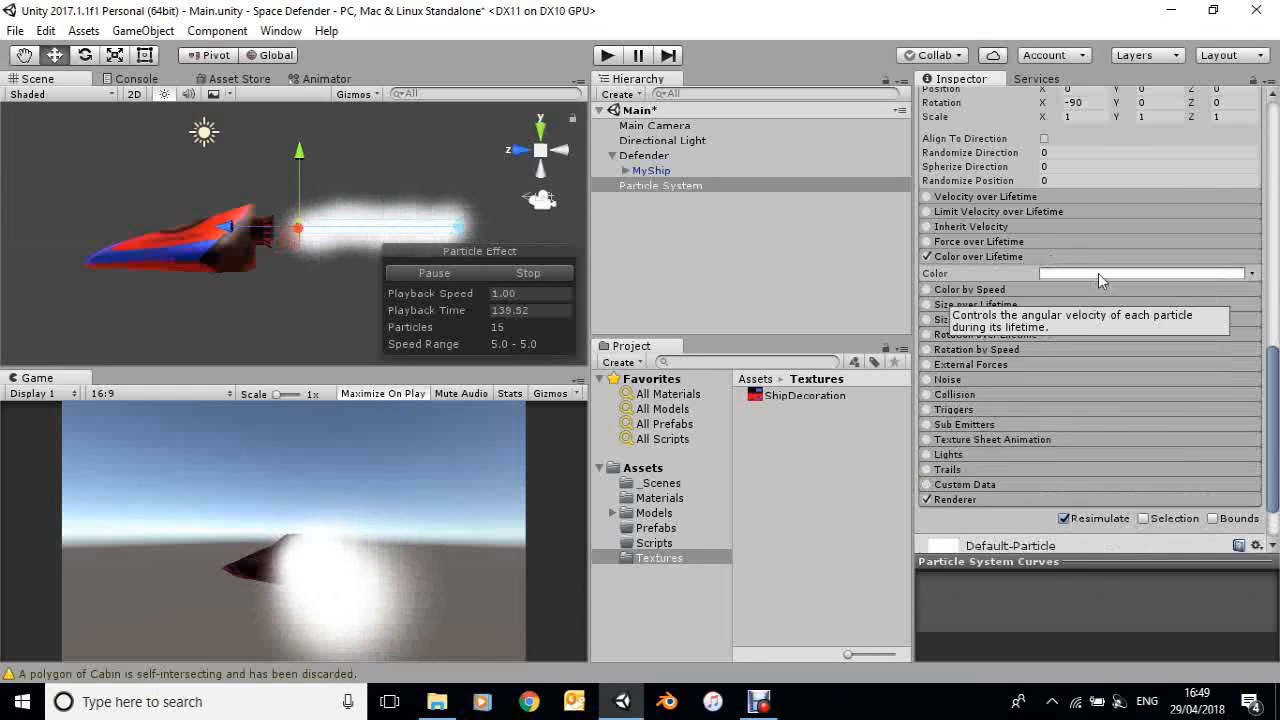
# Set the start colour of the Color over Lifetime gradient to red FD3C3C
pyautogui.click(1098, 273)
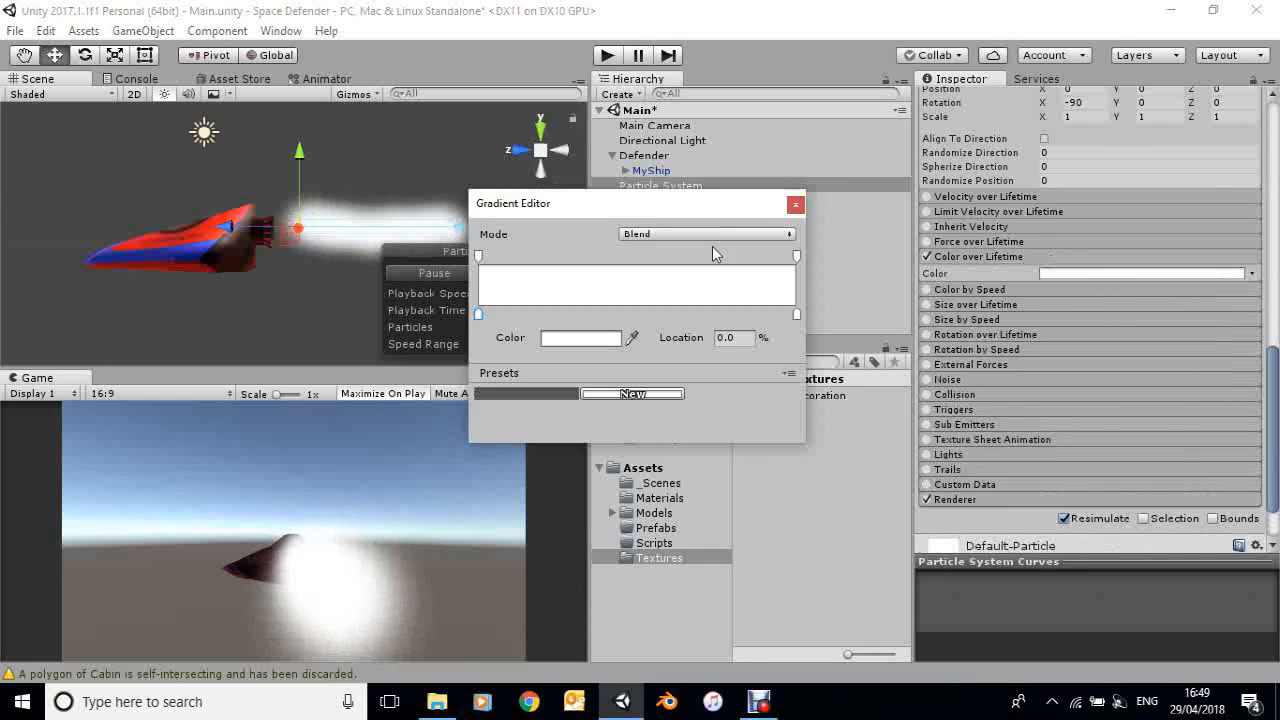
pyautogui.moveTo(658, 203); pyautogui.dragTo(840, 209)
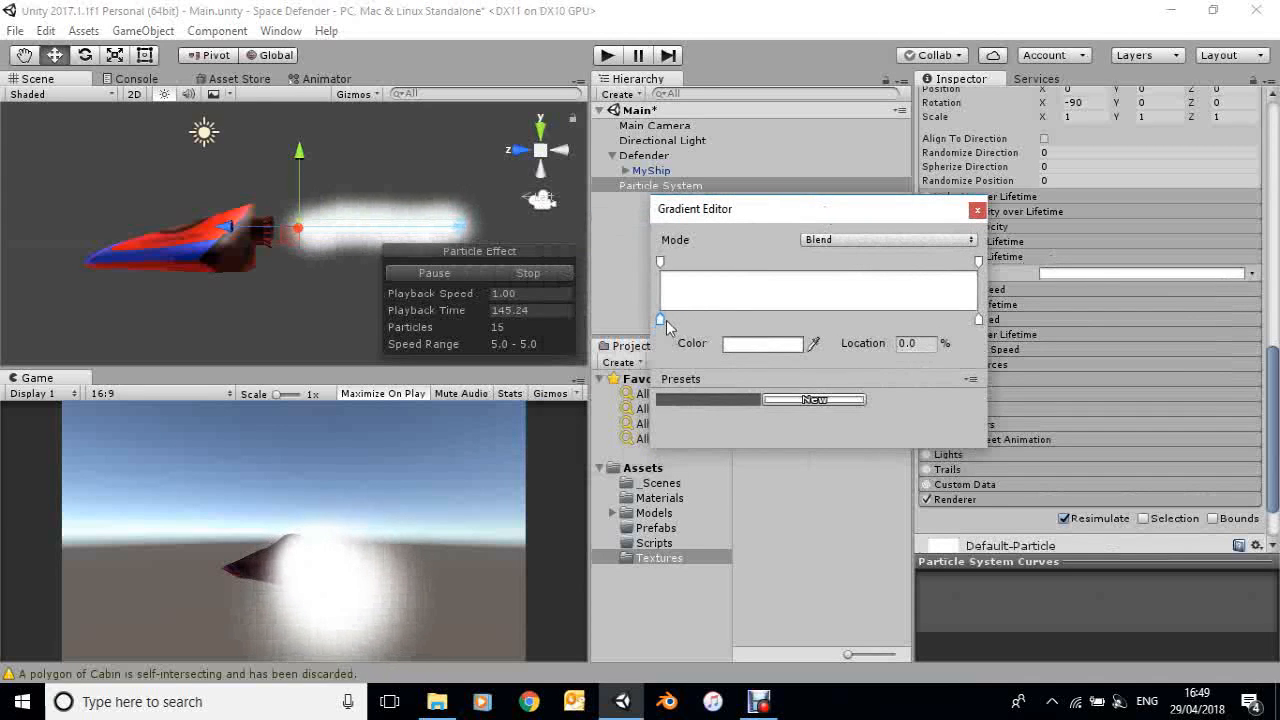
pyautogui.click(760, 344)
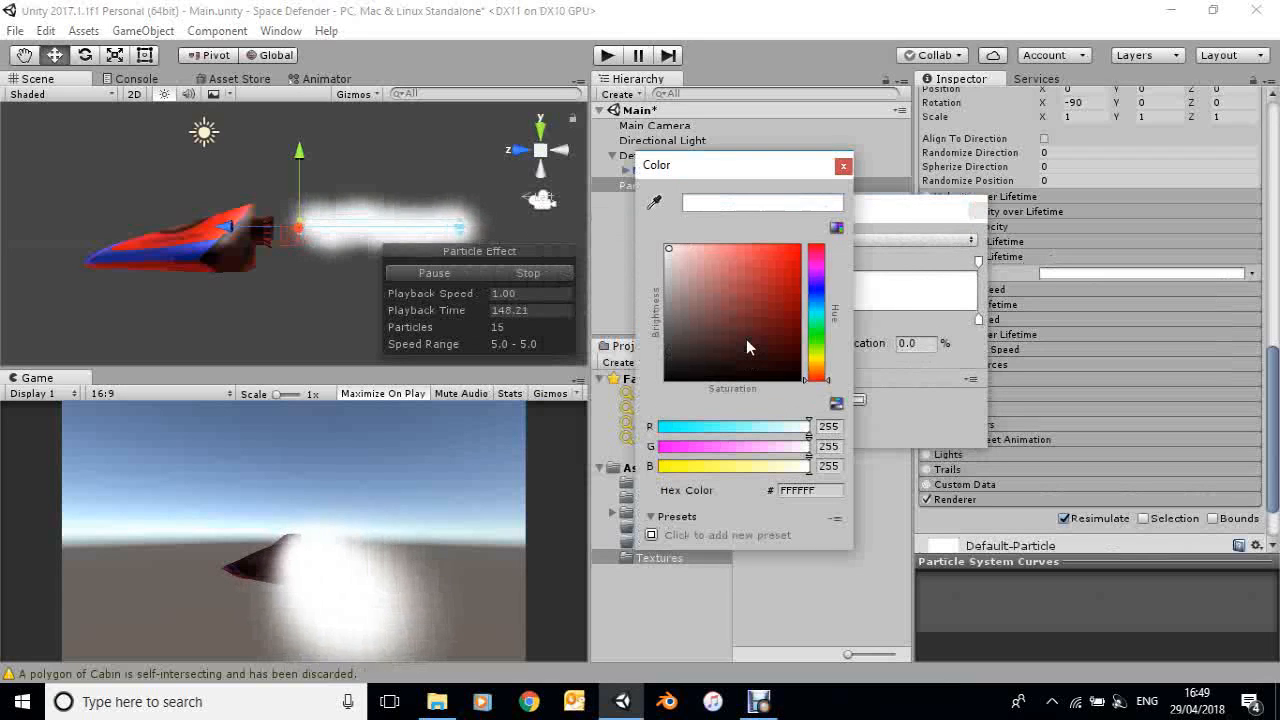
pyautogui.click(766, 249)
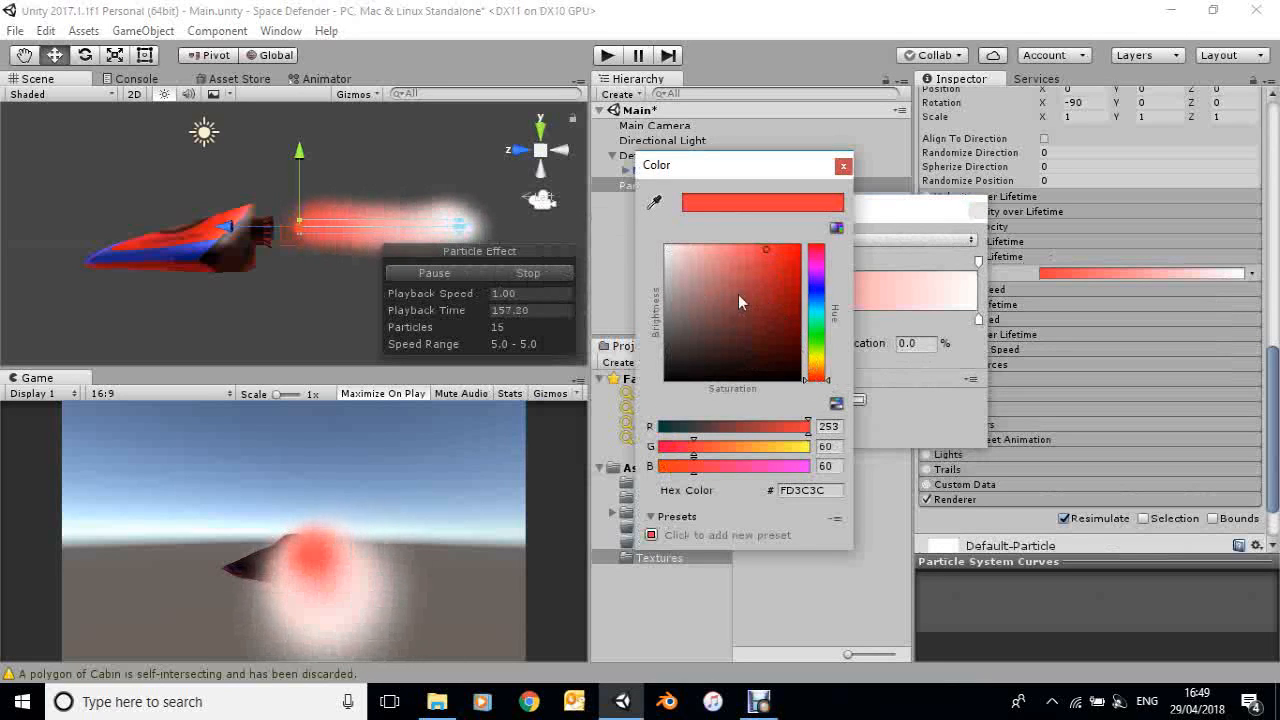
pyautogui.click(884, 214)
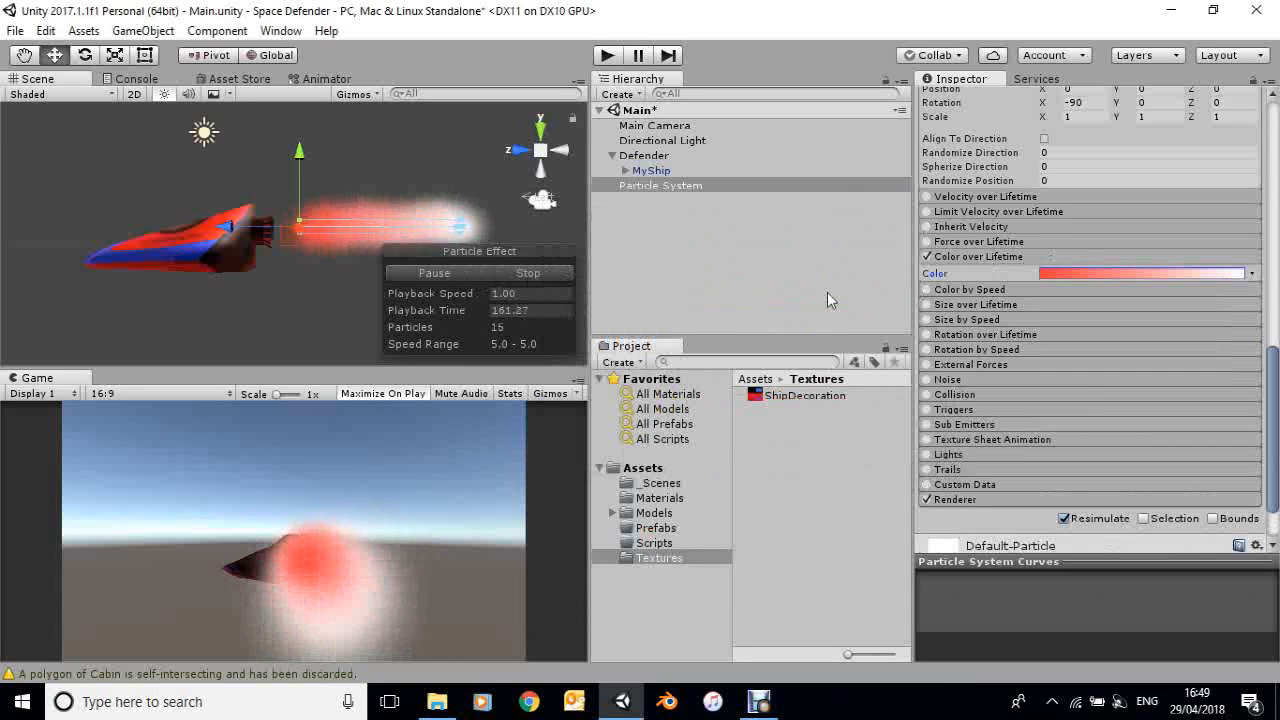
# Add a colour key at 9.4% in the Color over Lifetime gradient and make it orange-yellow FDCD4E
pyautogui.click(1066, 271)
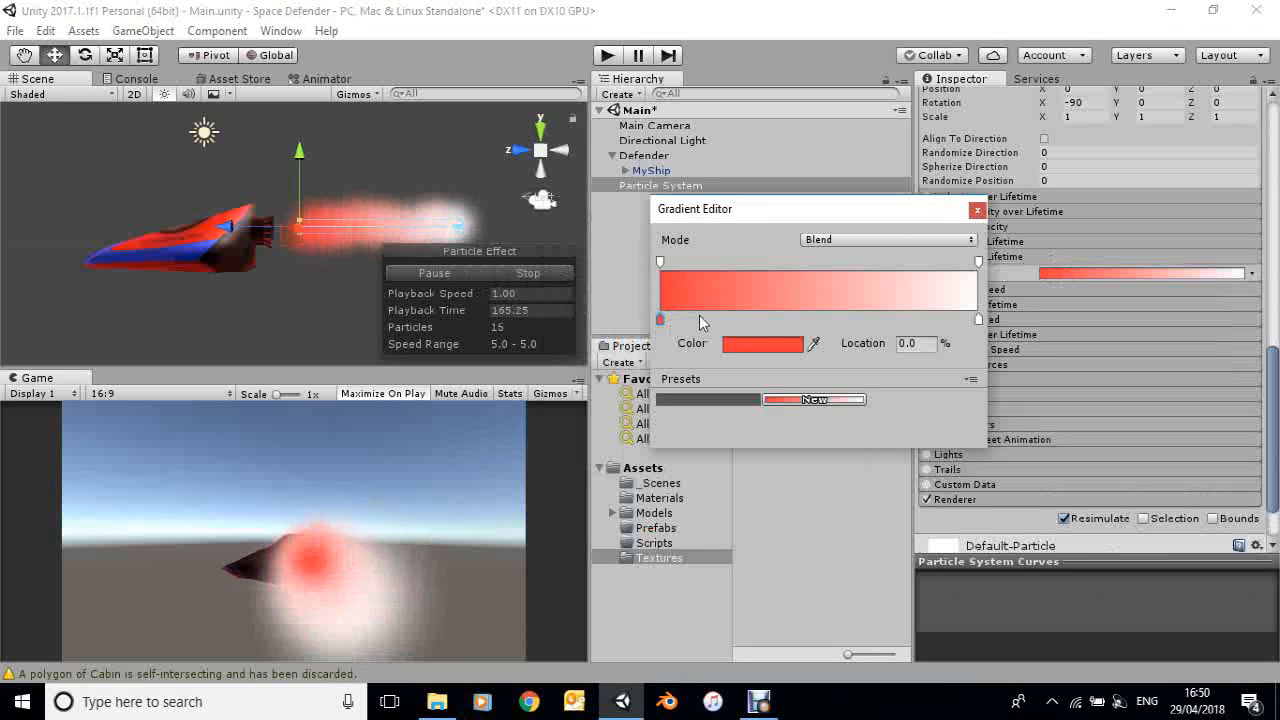
pyautogui.click(689, 316)
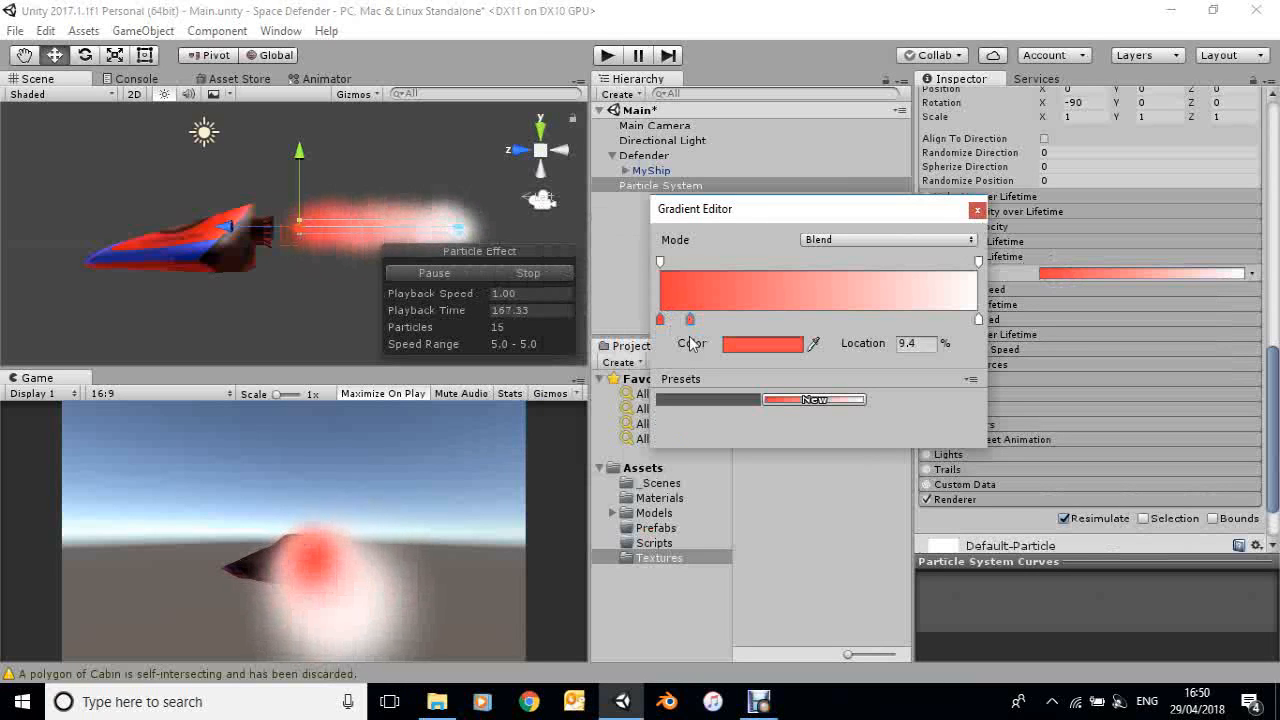
pyautogui.click(733, 344)
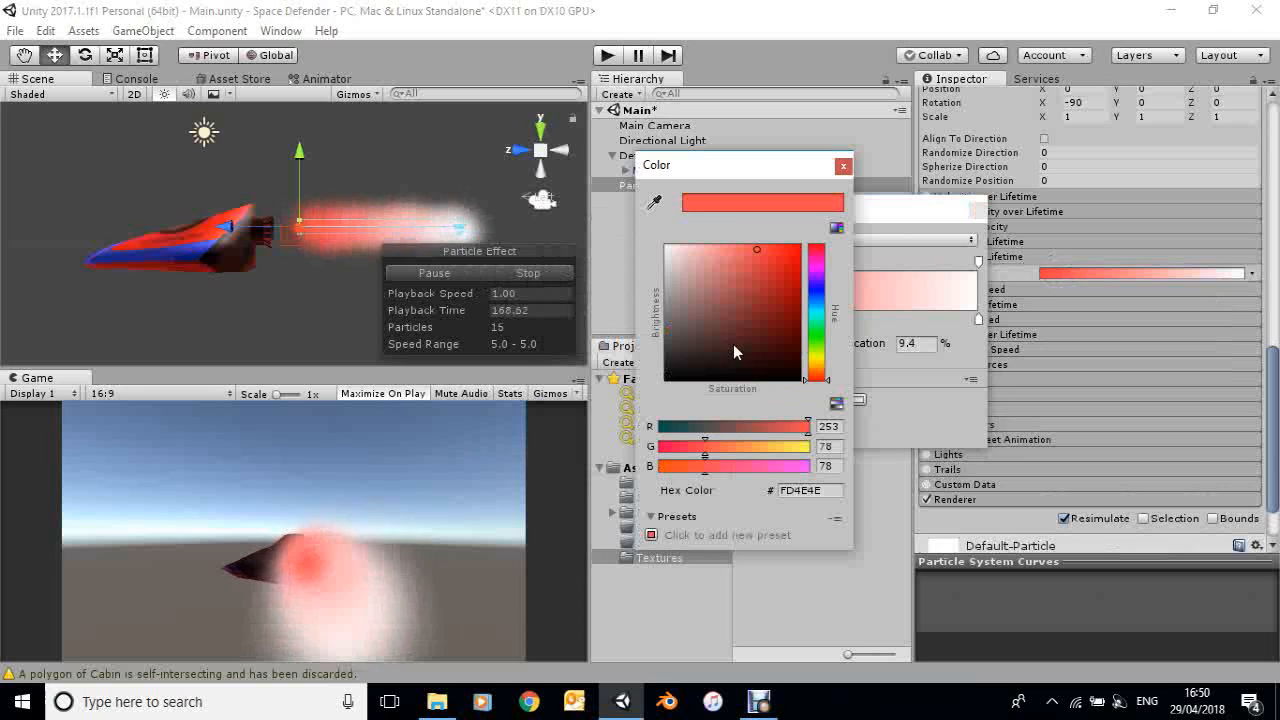
pyautogui.click(817, 357)
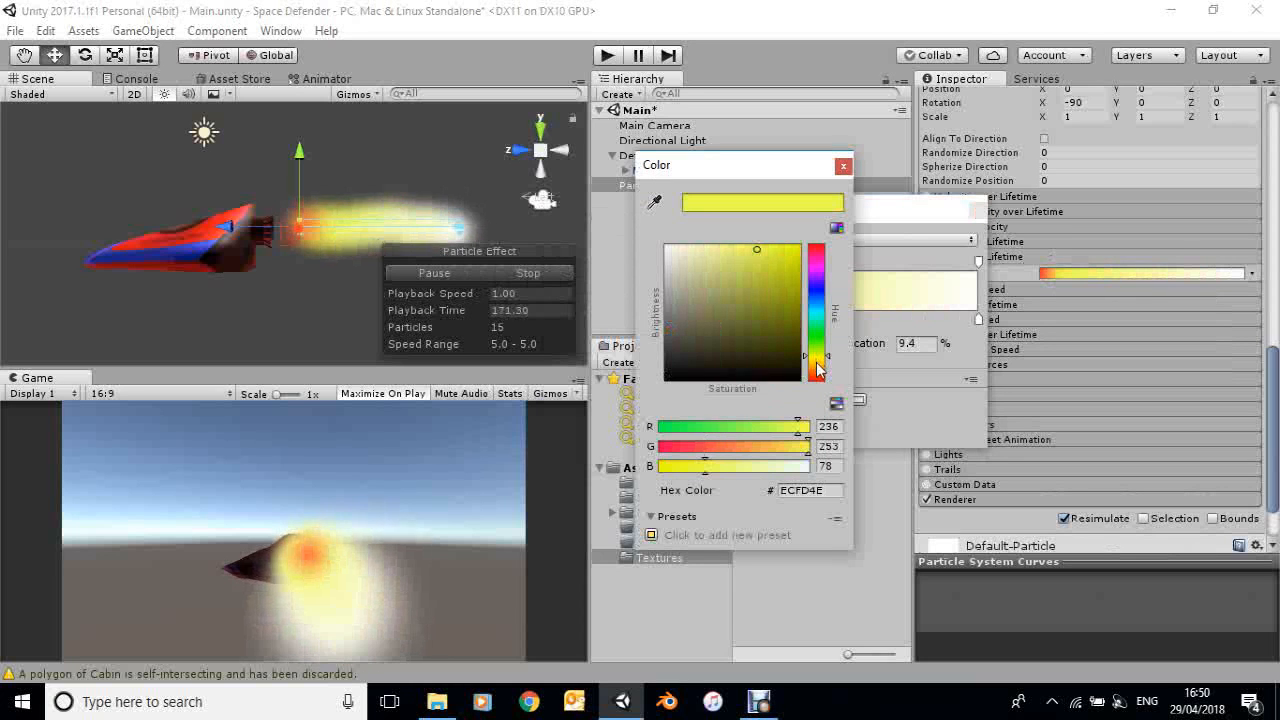
pyautogui.moveTo(817, 364); pyautogui.dragTo(817, 369)
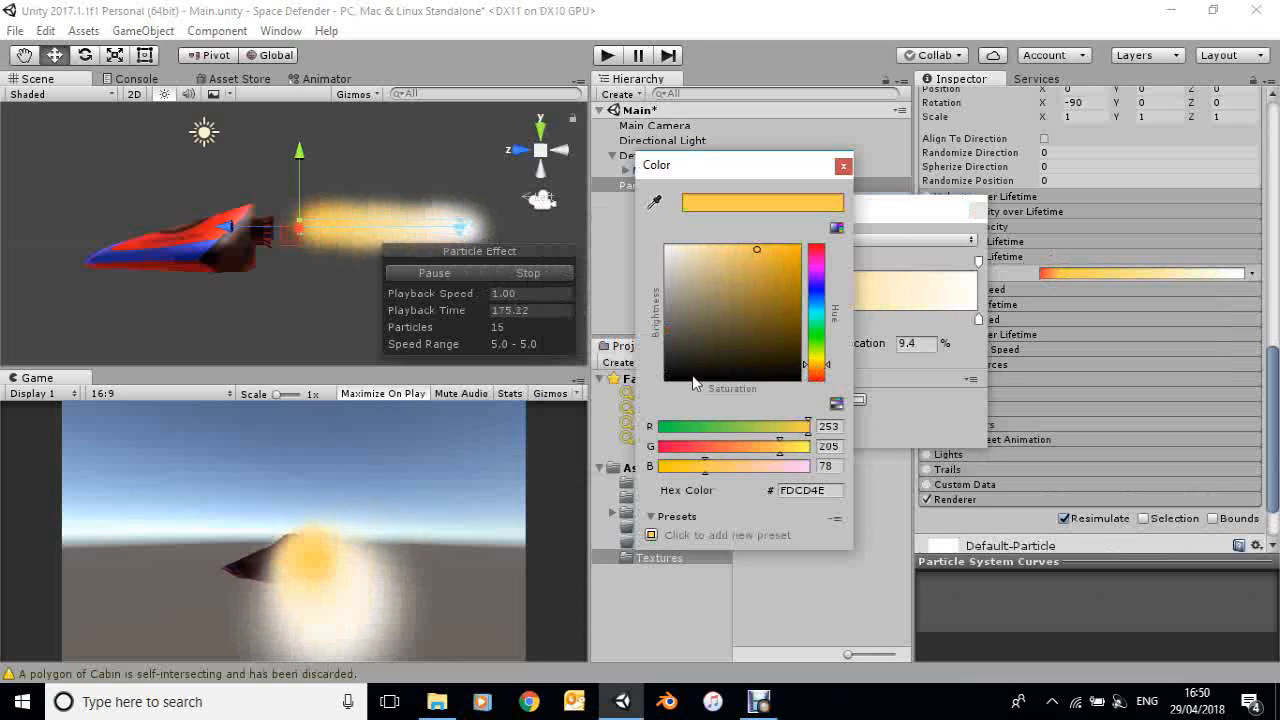
pyautogui.click(843, 166)
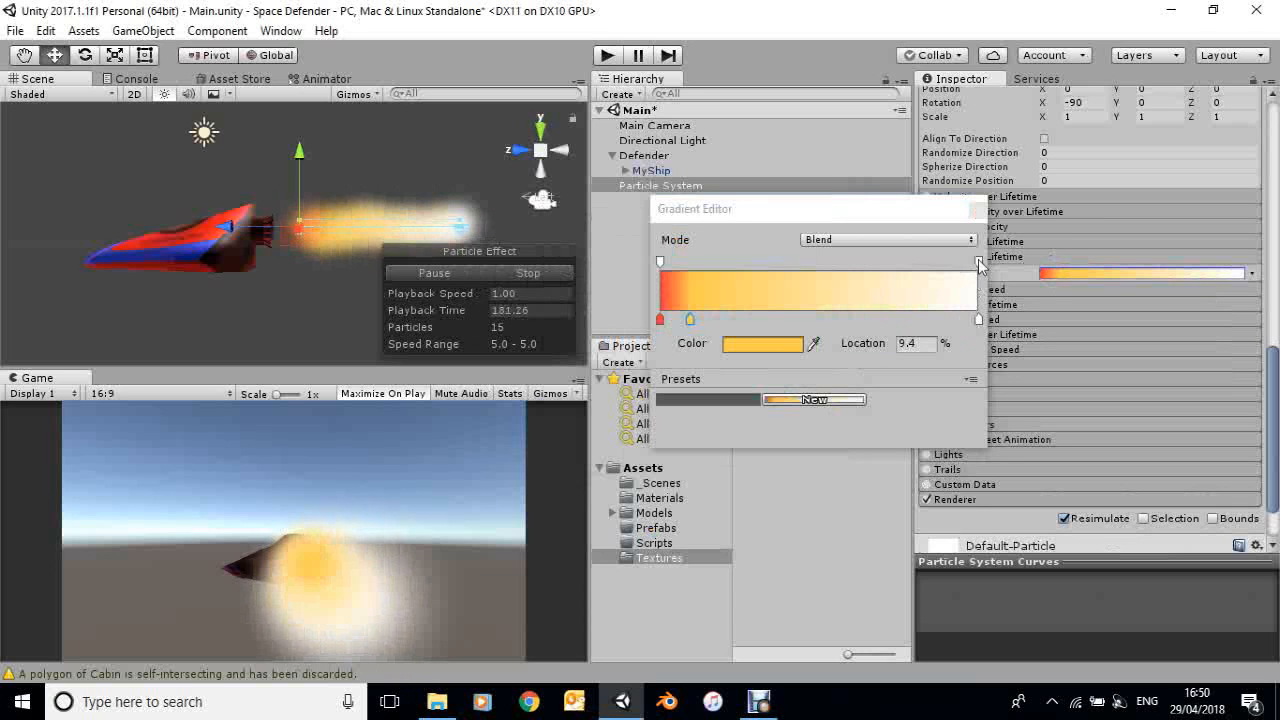
# Add an alpha key just past the gradient's middle and set the alpha at its 100% end to 0
pyautogui.click(843, 262)
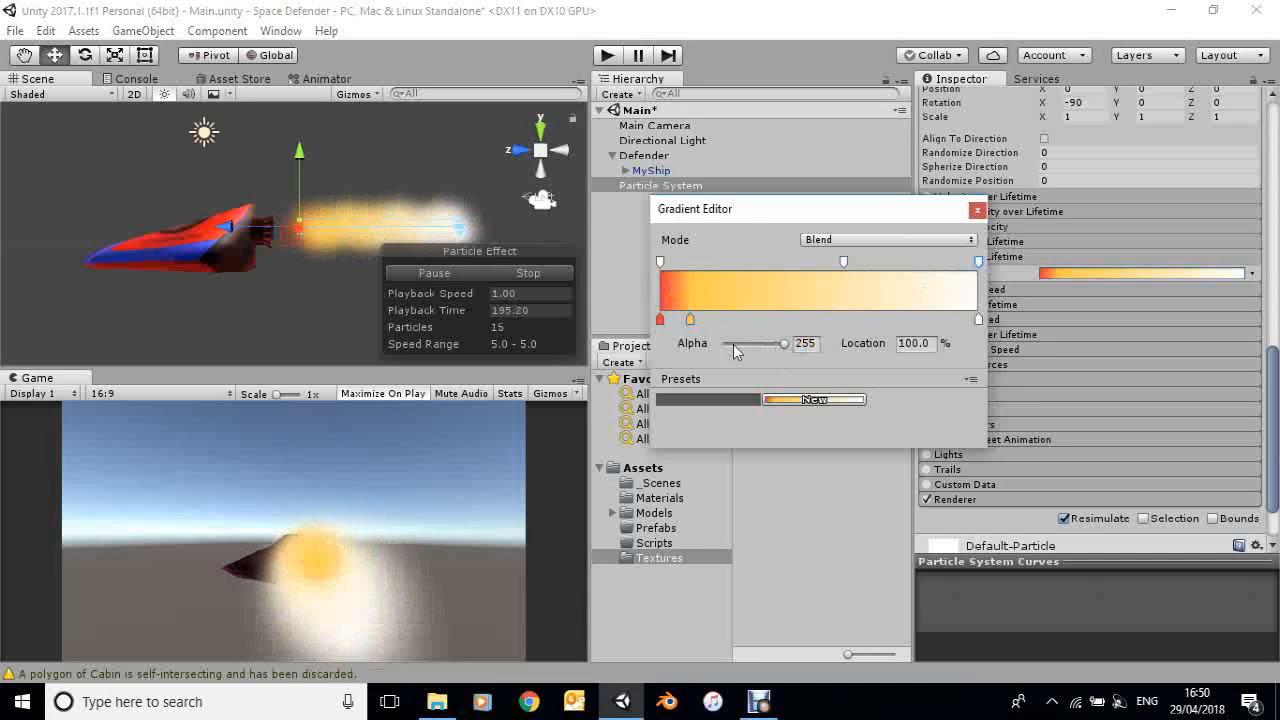
pyautogui.moveTo(698, 345); pyautogui.dragTo(669, 355)
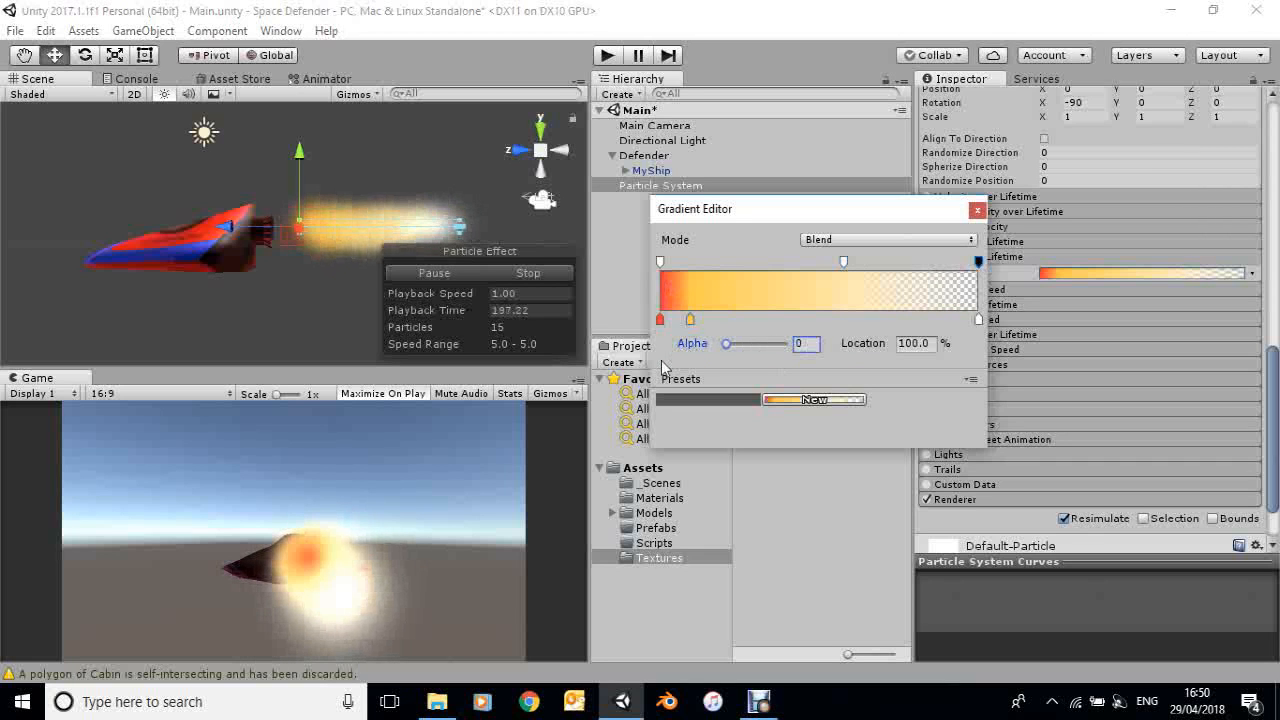
pyautogui.click(977, 210)
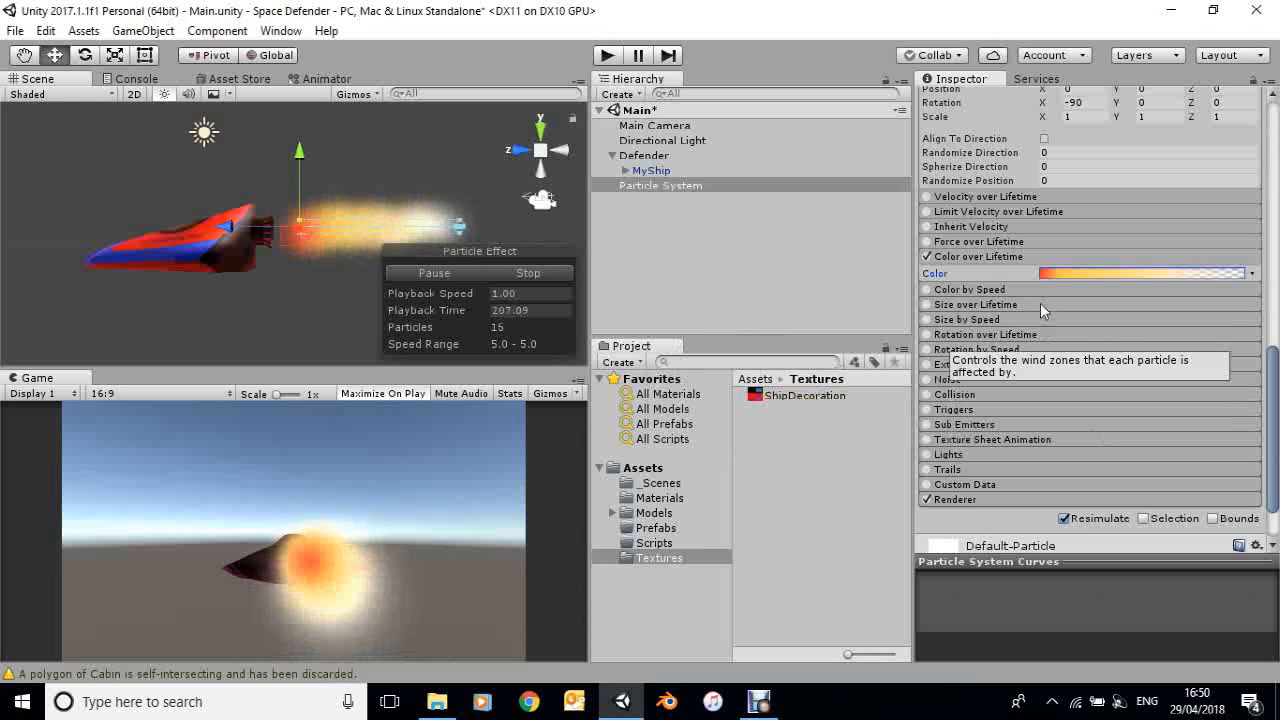
# Enable Size over Lifetime and switch its Size mode to Random Between Two Constants
pyautogui.click(926, 305)
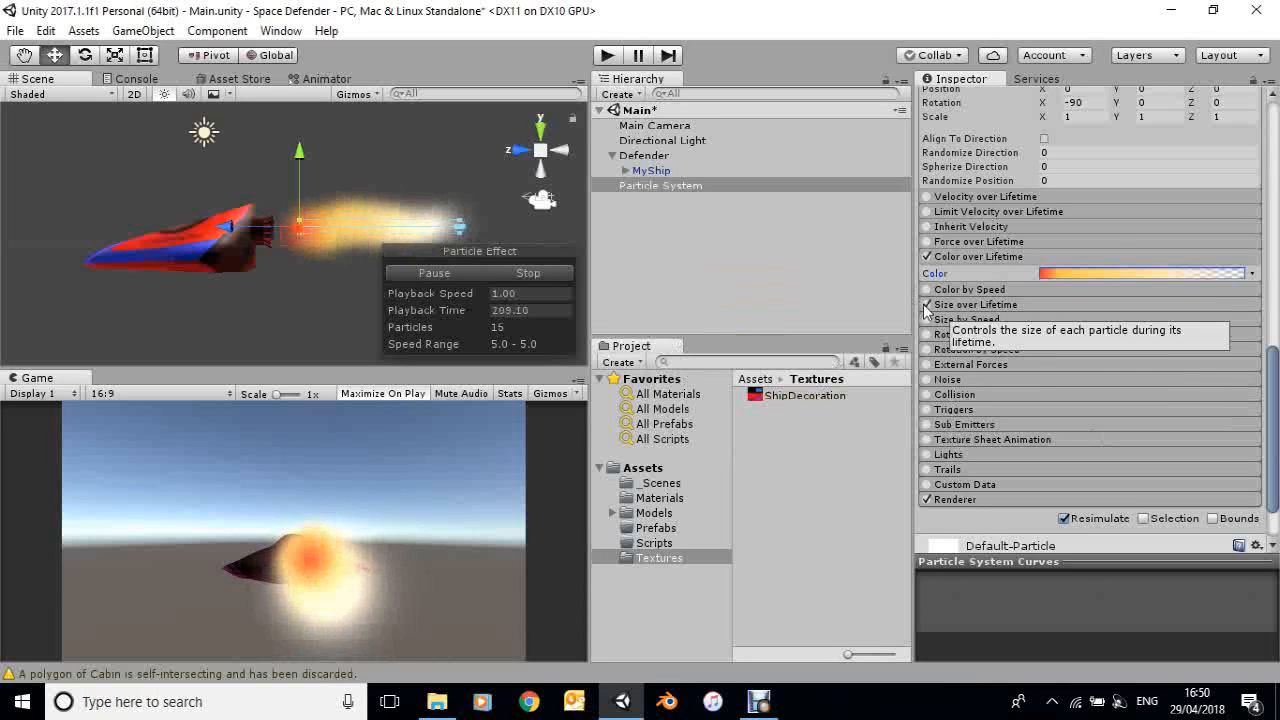
pyautogui.click(1059, 304)
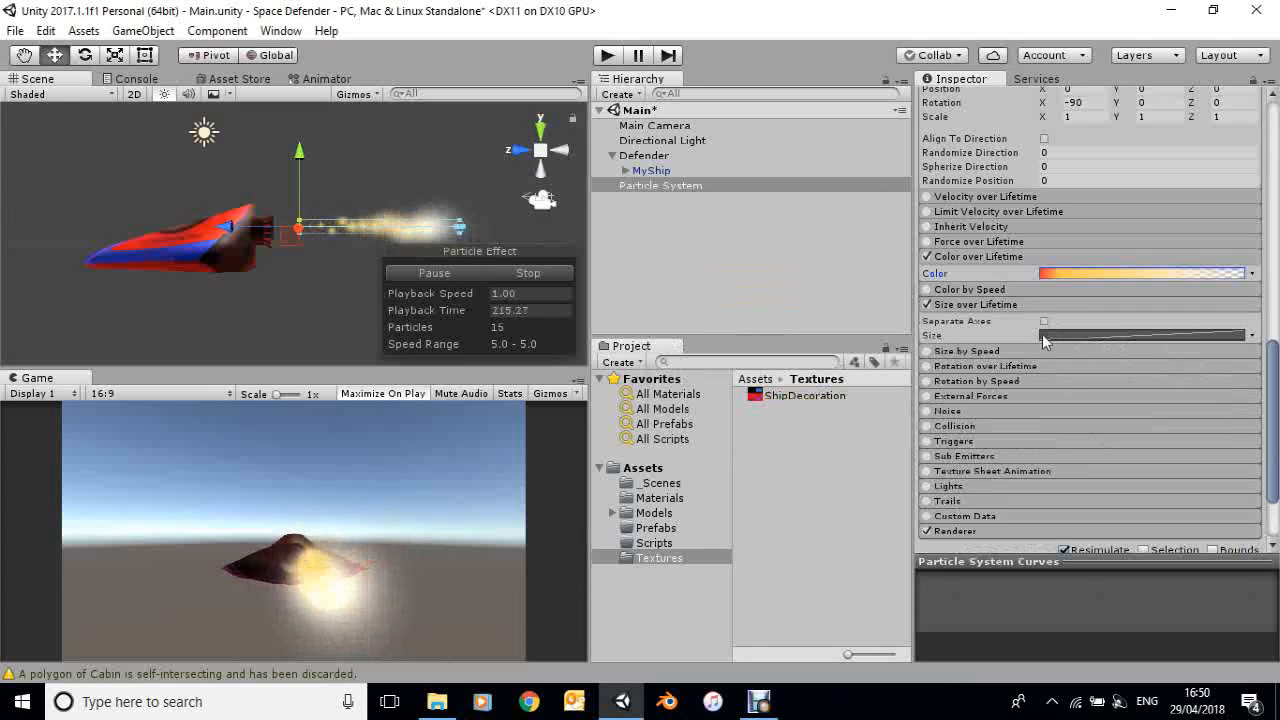
pyautogui.click(1251, 336)
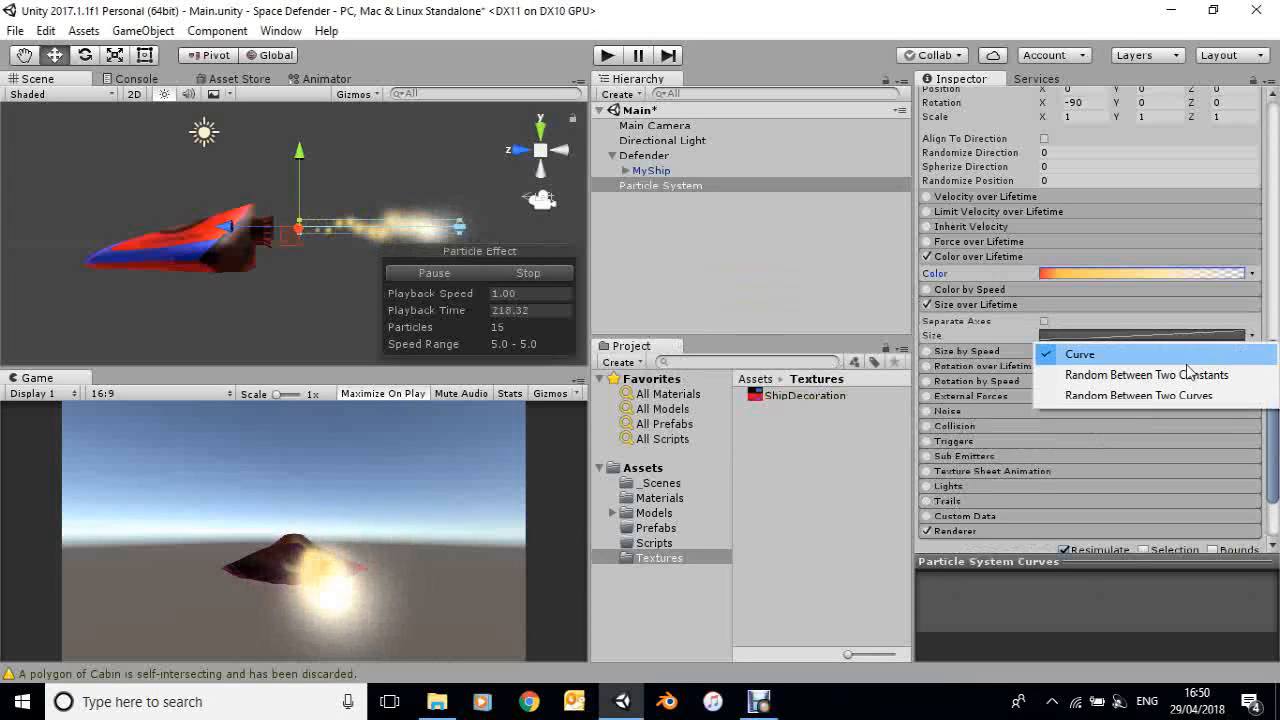
pyautogui.click(1097, 385)
# Set the two Size over Lifetime constants to 2 and 0.5
pyautogui.click(1040, 335)
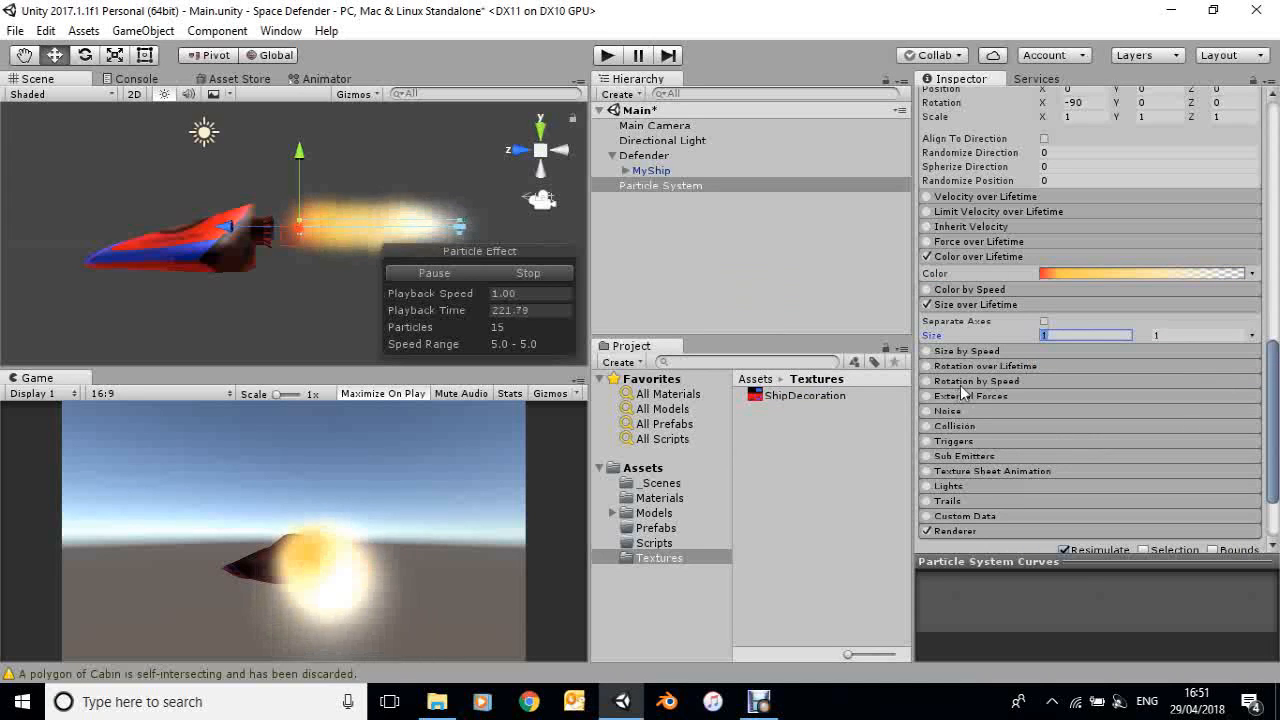
pyautogui.write('2')
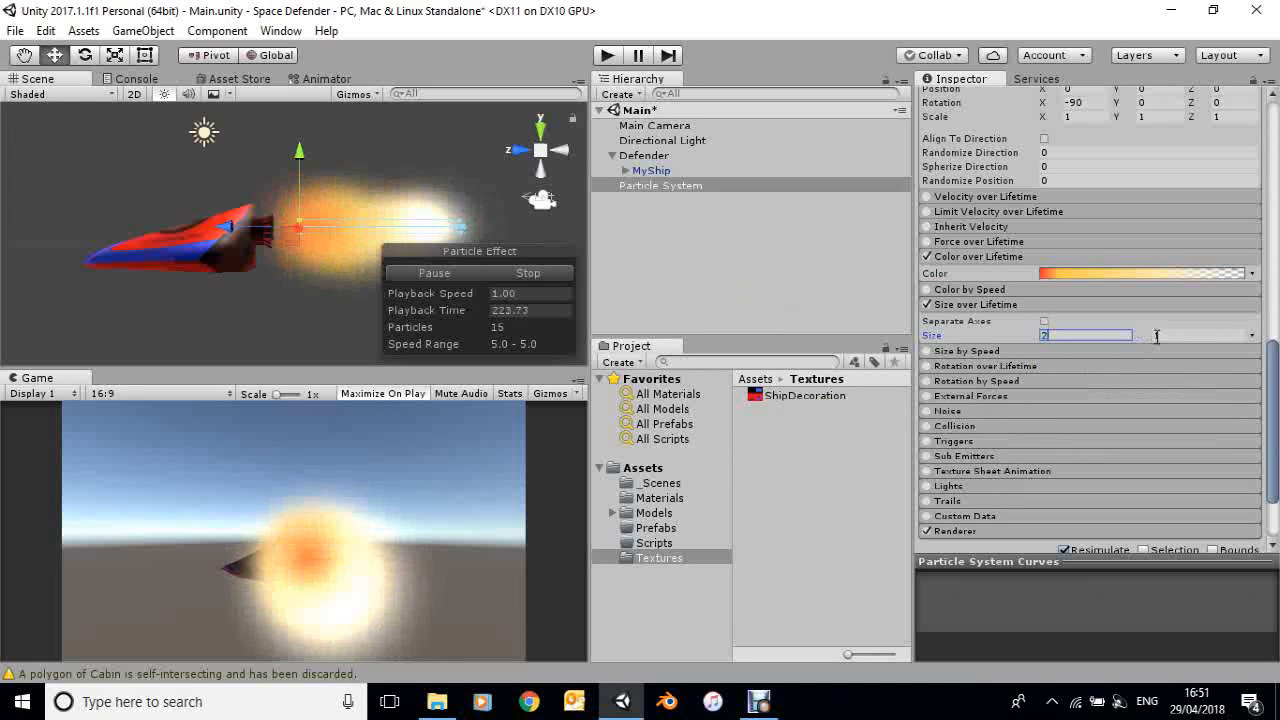
pyautogui.click(1160, 336)
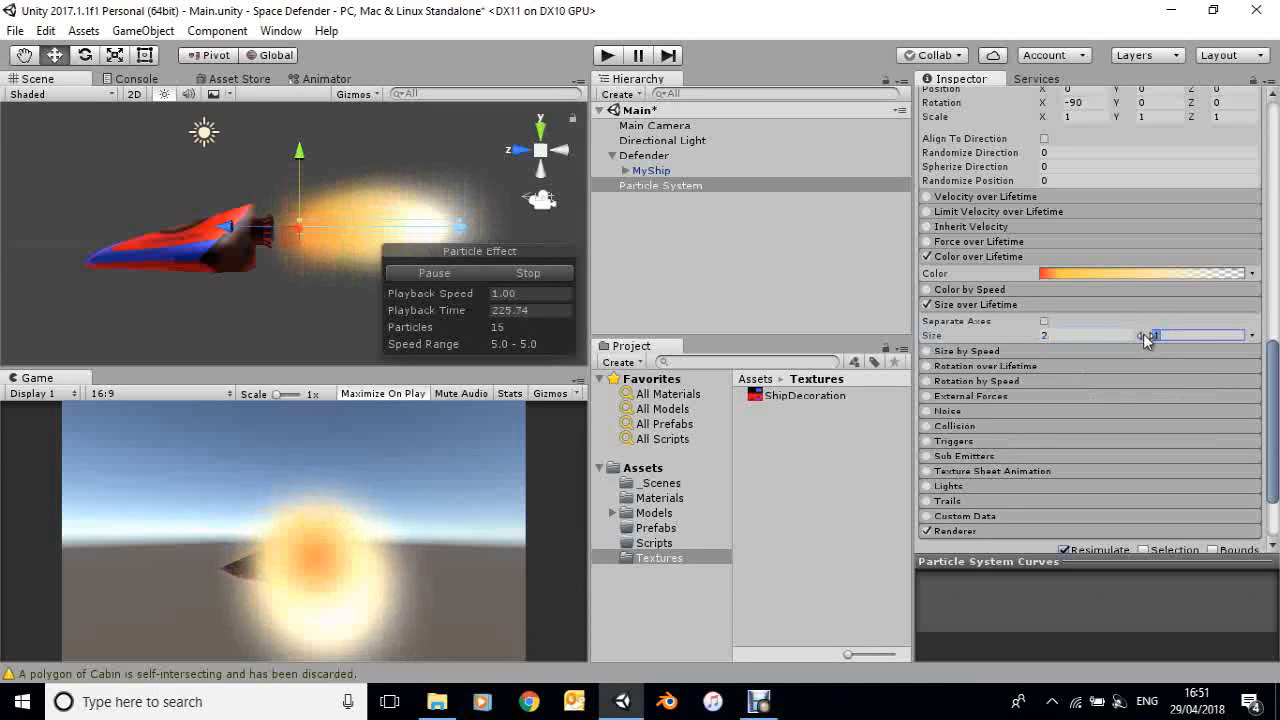
pyautogui.write('0.5')
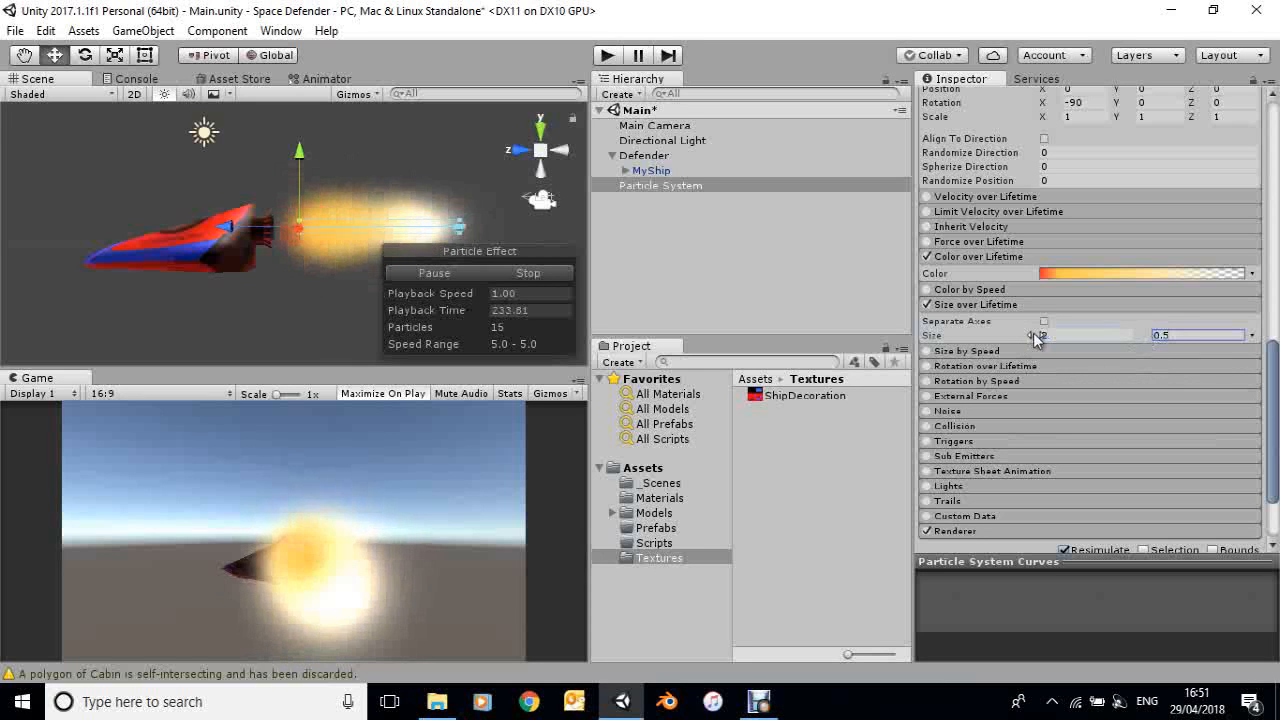
# Reduce the particles' Start Size to about 1.78 and move the emitter toward the ship's engine, to about Z -2.42
pyautogui.scroll(6, 1030, 328)
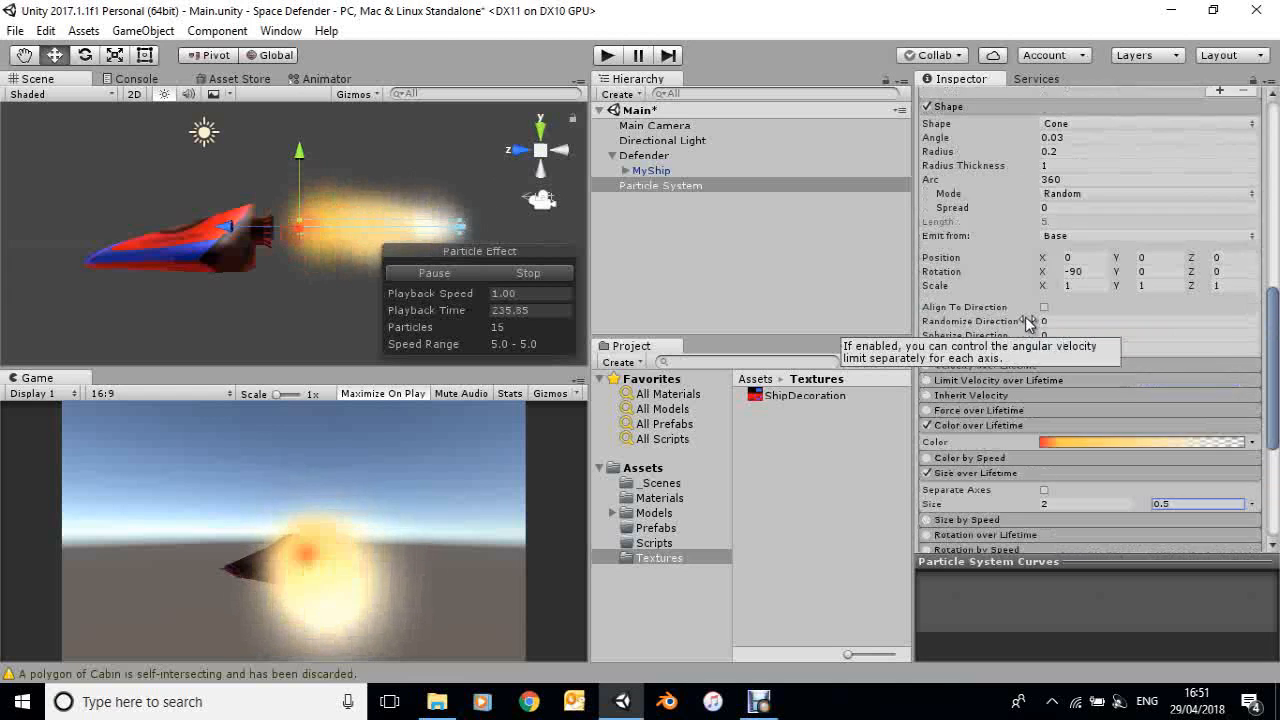
pyautogui.scroll(7, 1025, 316)
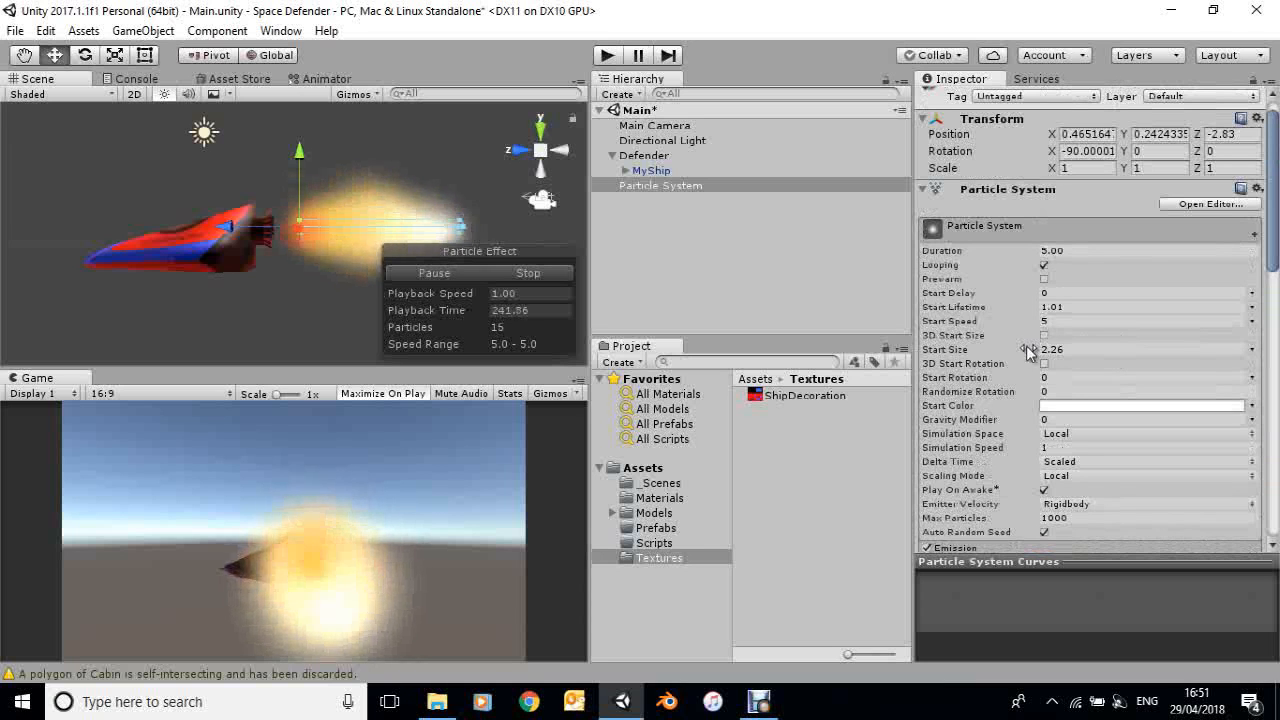
pyautogui.moveTo(1028, 350); pyautogui.dragTo(1018, 352)
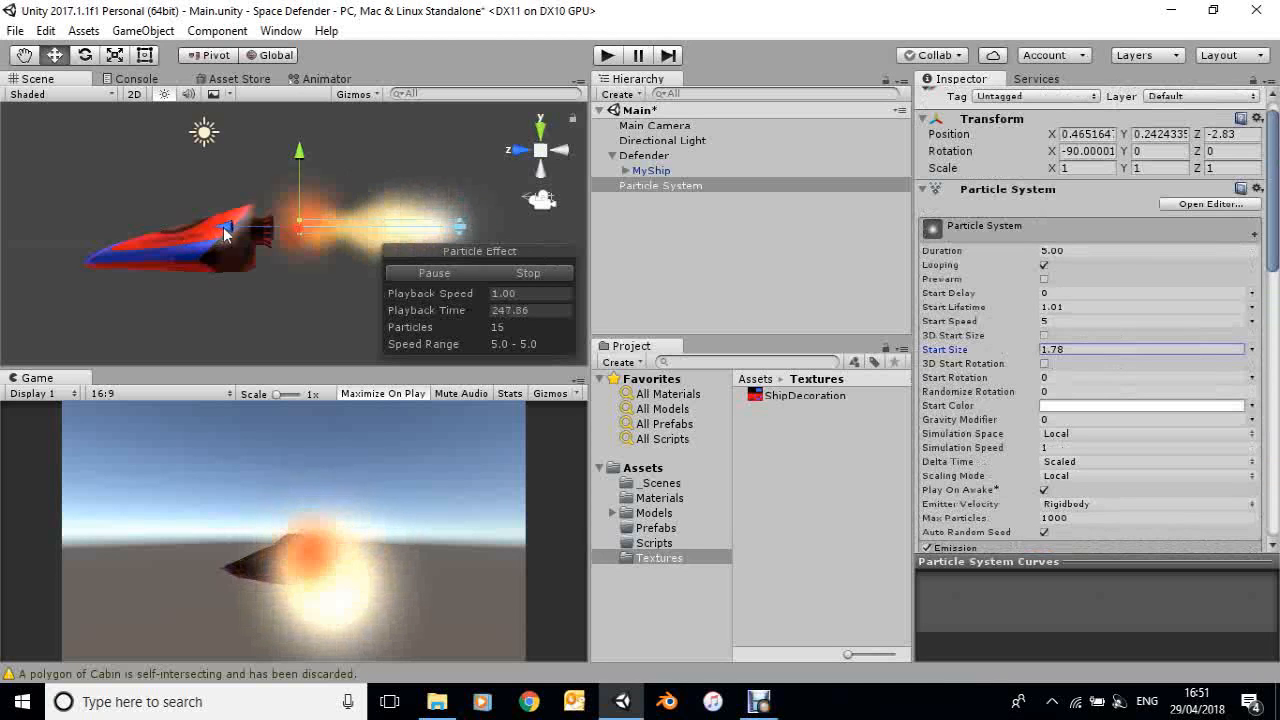
pyautogui.moveTo(223, 226); pyautogui.dragTo(211, 229)
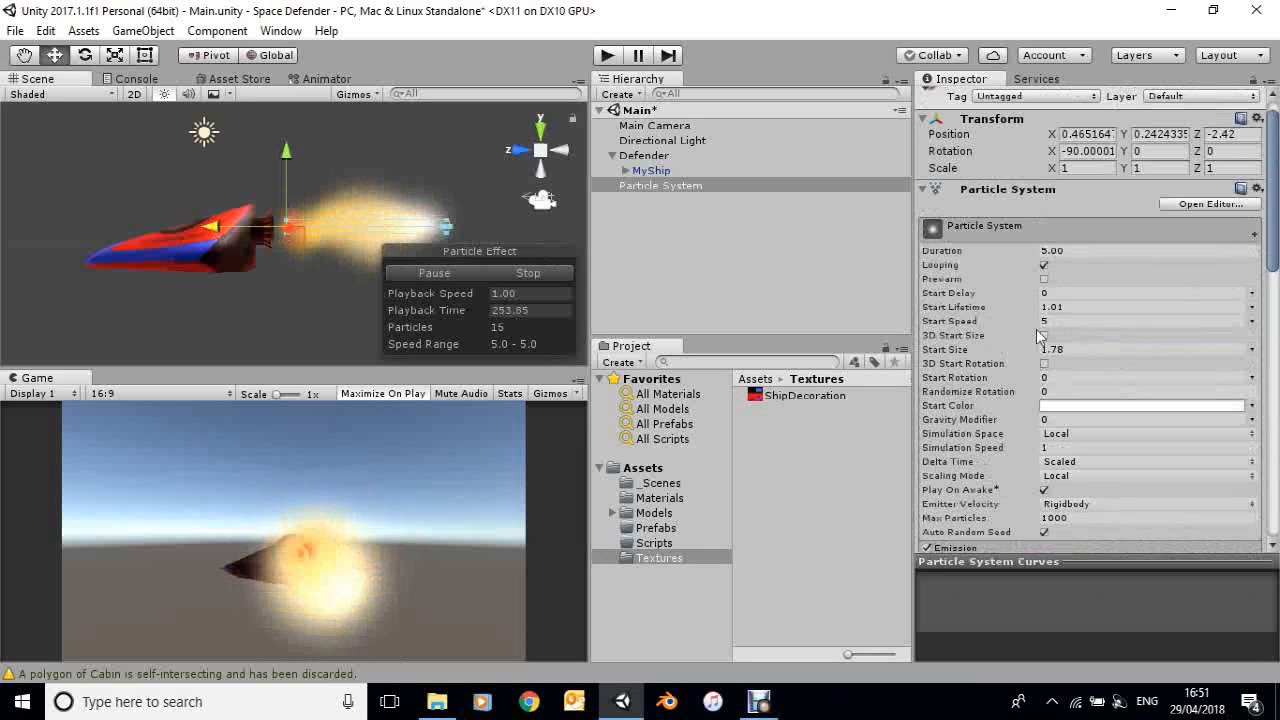
# Raise the particles' Start Speed to about 6.68 and set the emission Rate over Time to 20
pyautogui.moveTo(1036, 324); pyautogui.dragTo(1094, 371)
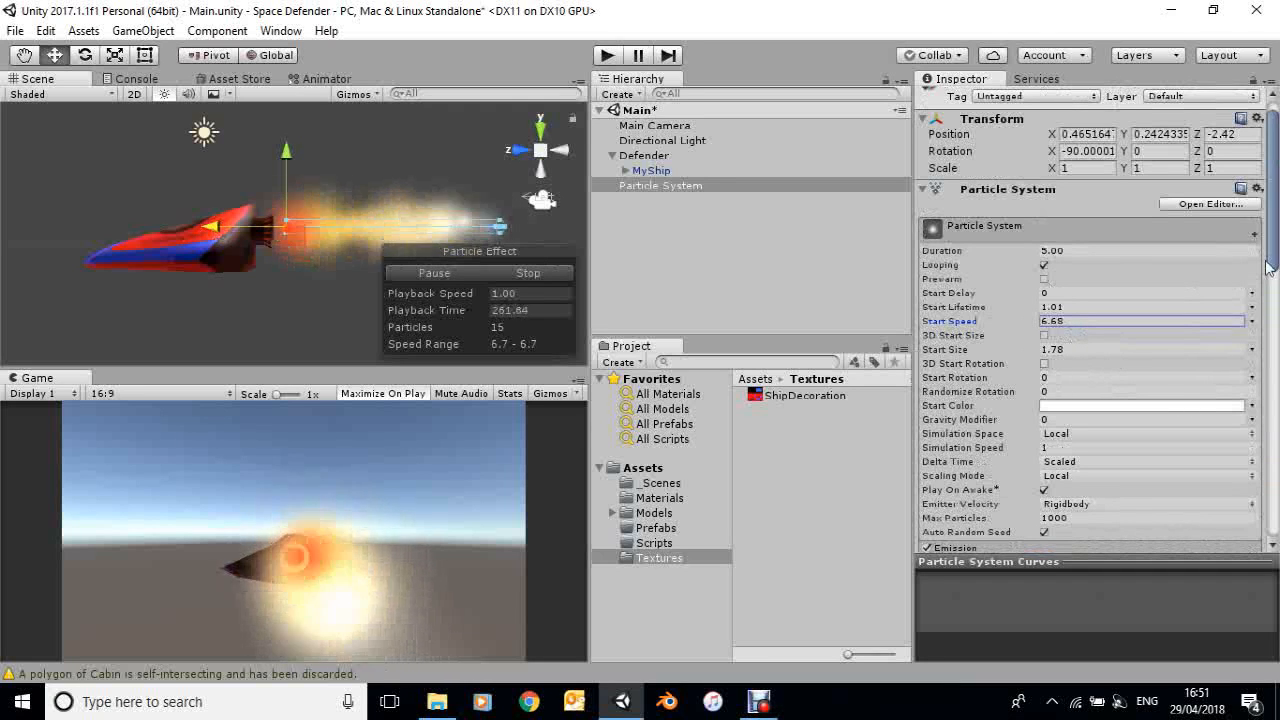
pyautogui.scroll(-5, 1150, 340)
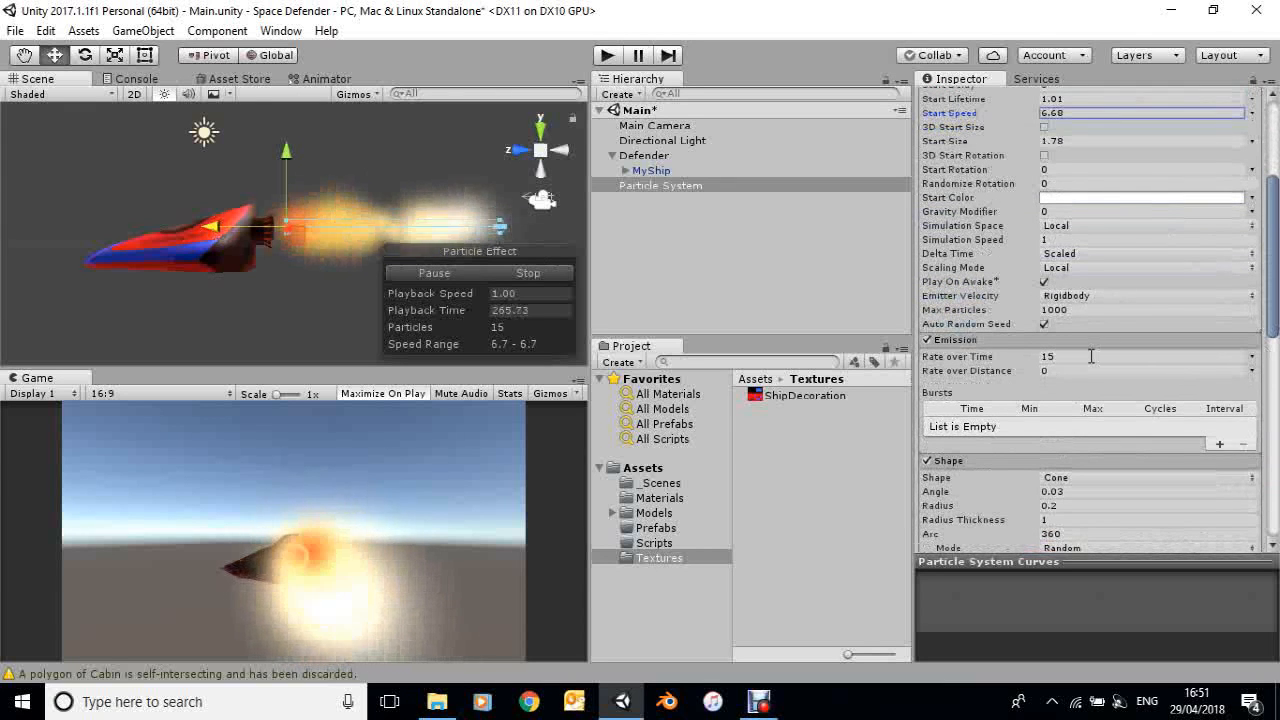
pyautogui.click(1092, 356)
pyautogui.write('20')
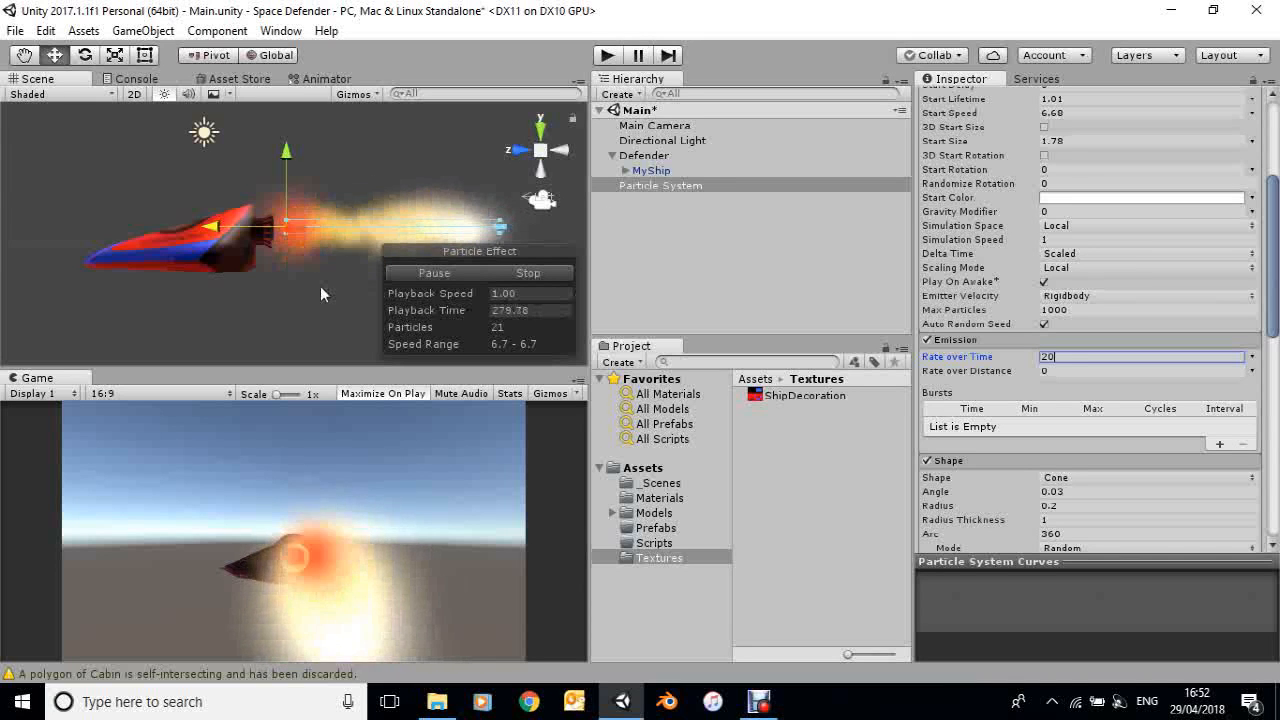
pyautogui.click(560, 153)
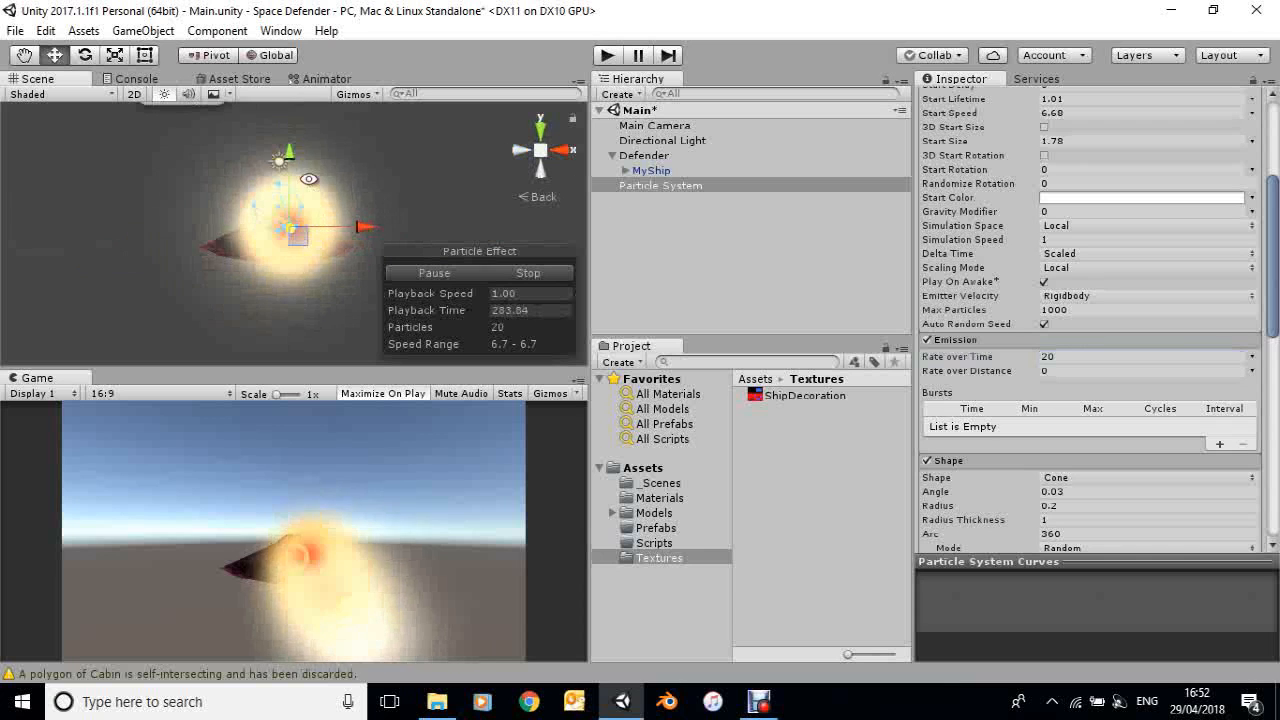
pyautogui.keyDown('alt'); pyautogui.moveTo(312, 181); pyautogui.dragTo(381, 281); pyautogui.keyUp('alt')
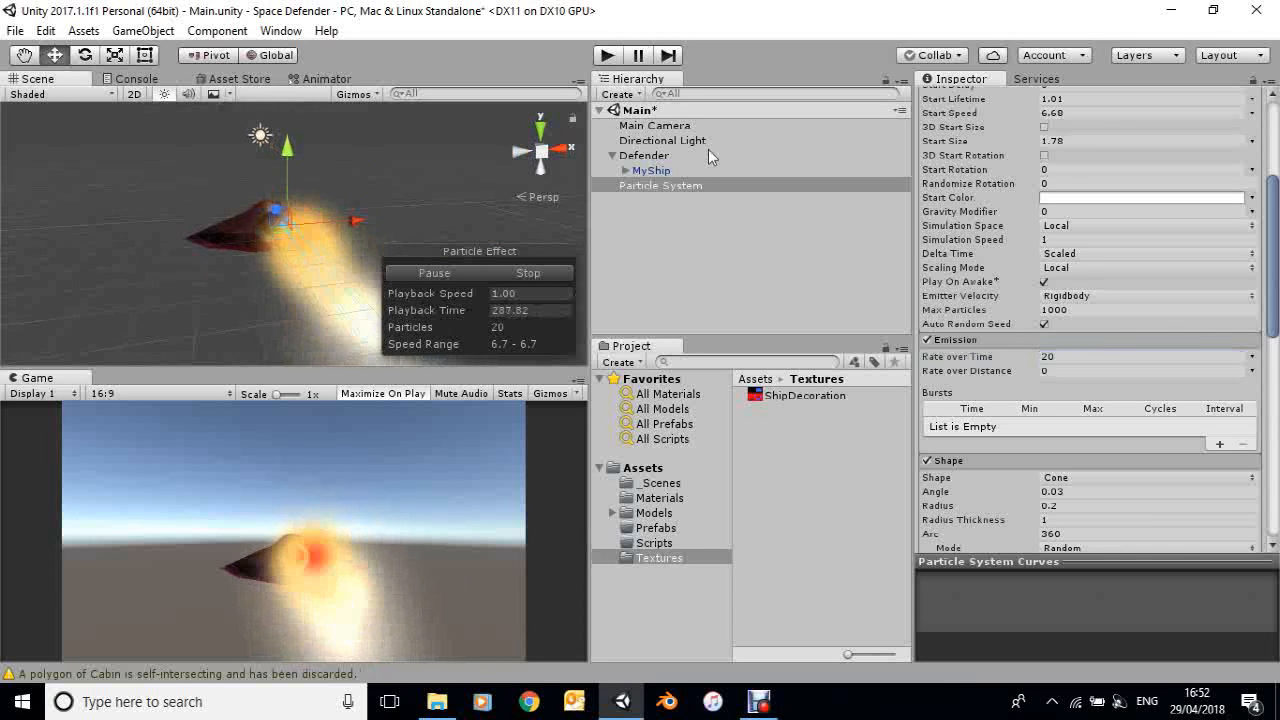
pyautogui.click(642, 156)
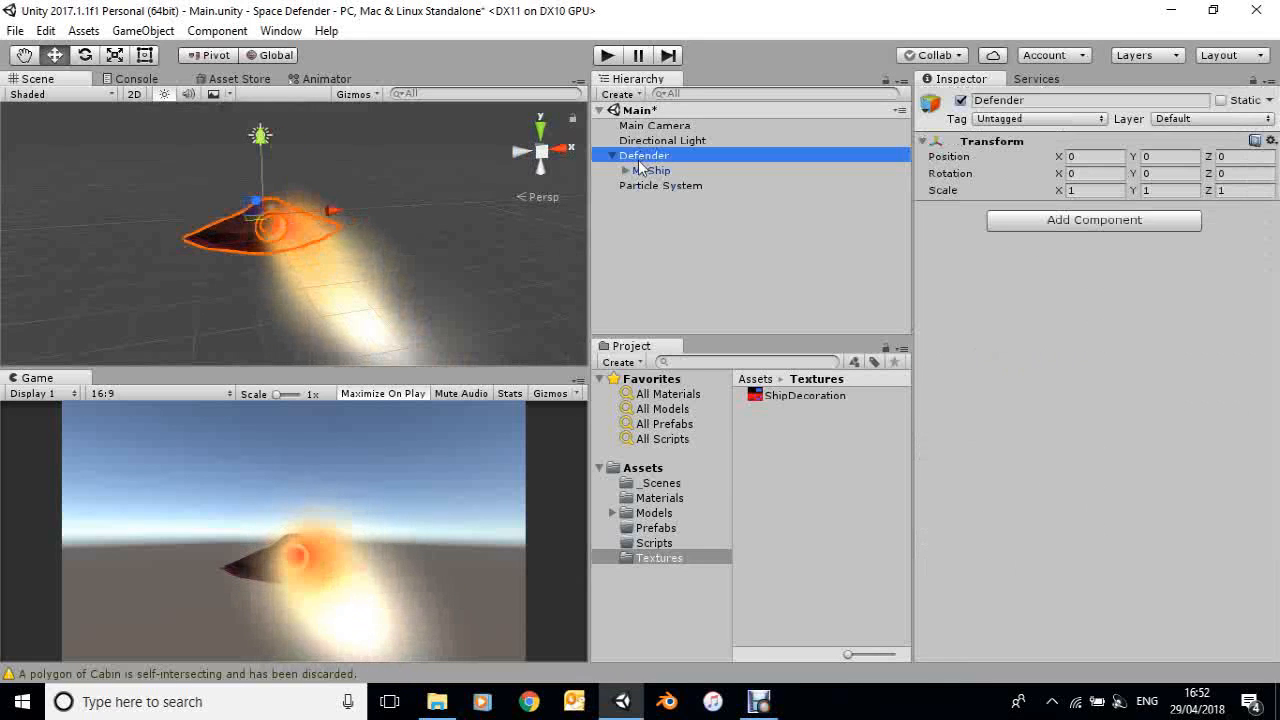
pyautogui.click(631, 95)
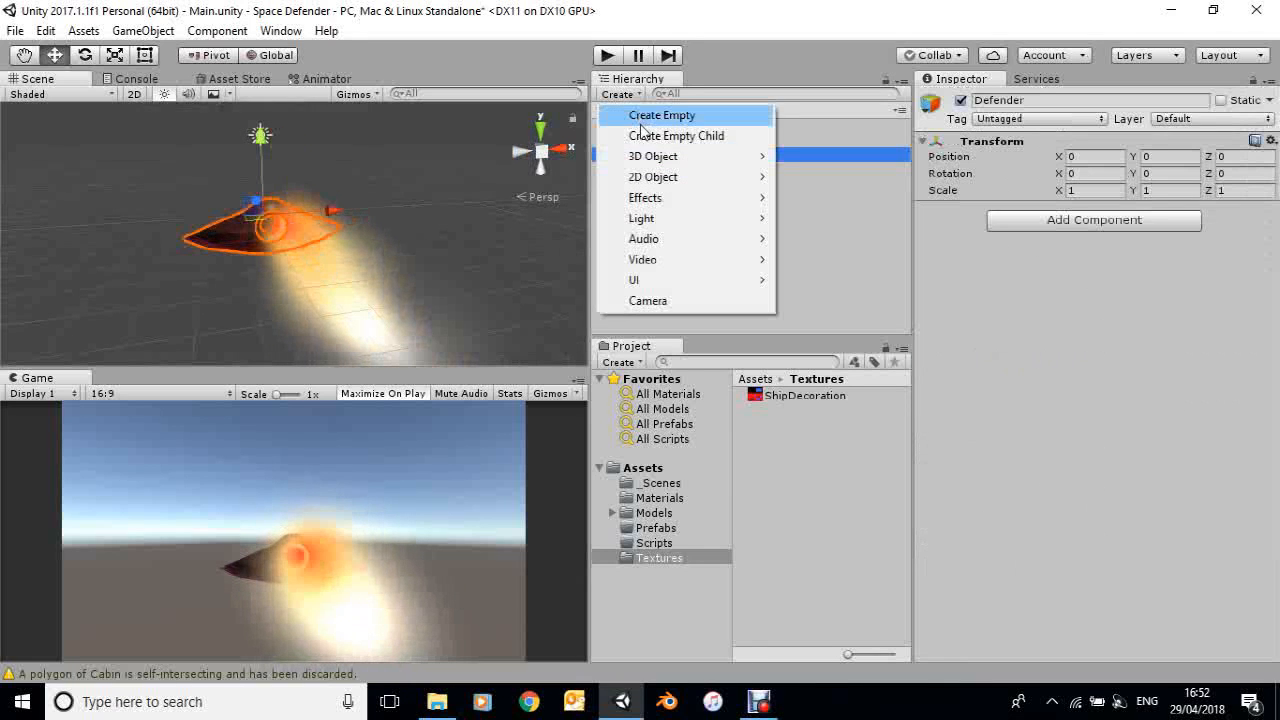
pyautogui.moveTo(651, 197)
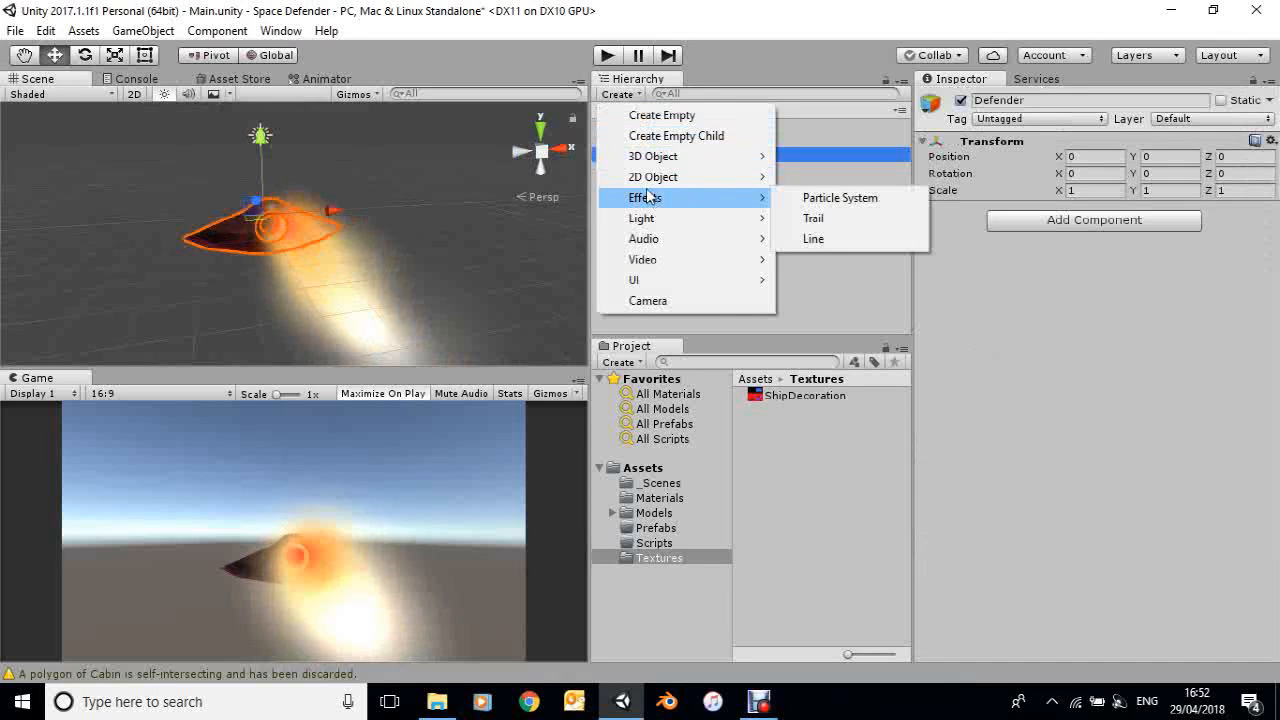
pyautogui.click(835, 198)
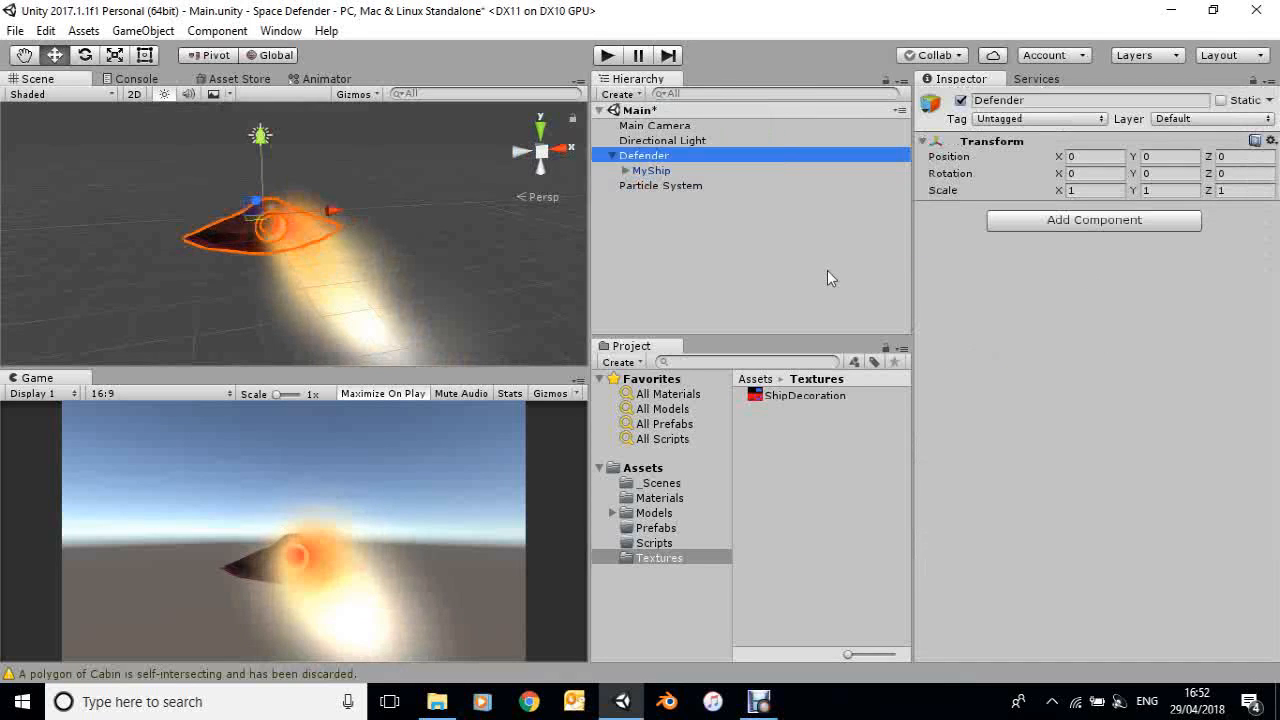
# Add a point light to the Main scene
pyautogui.click(648, 157)
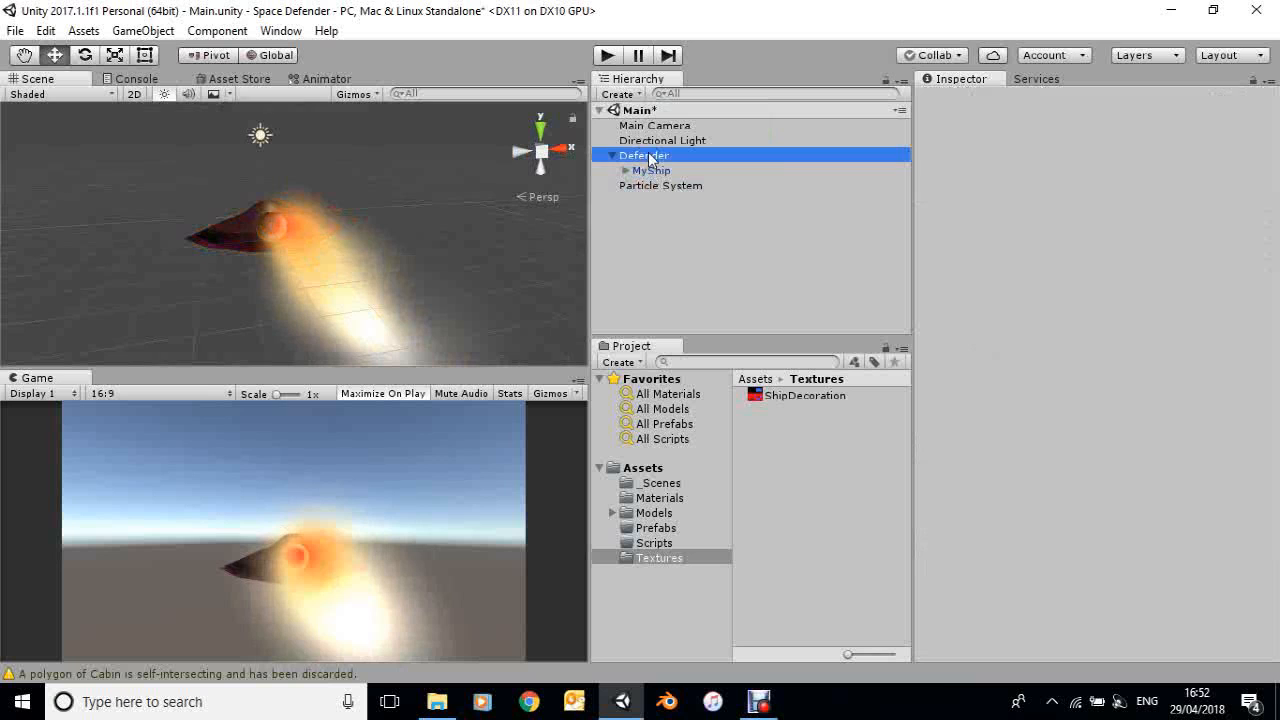
pyautogui.click(620, 95)
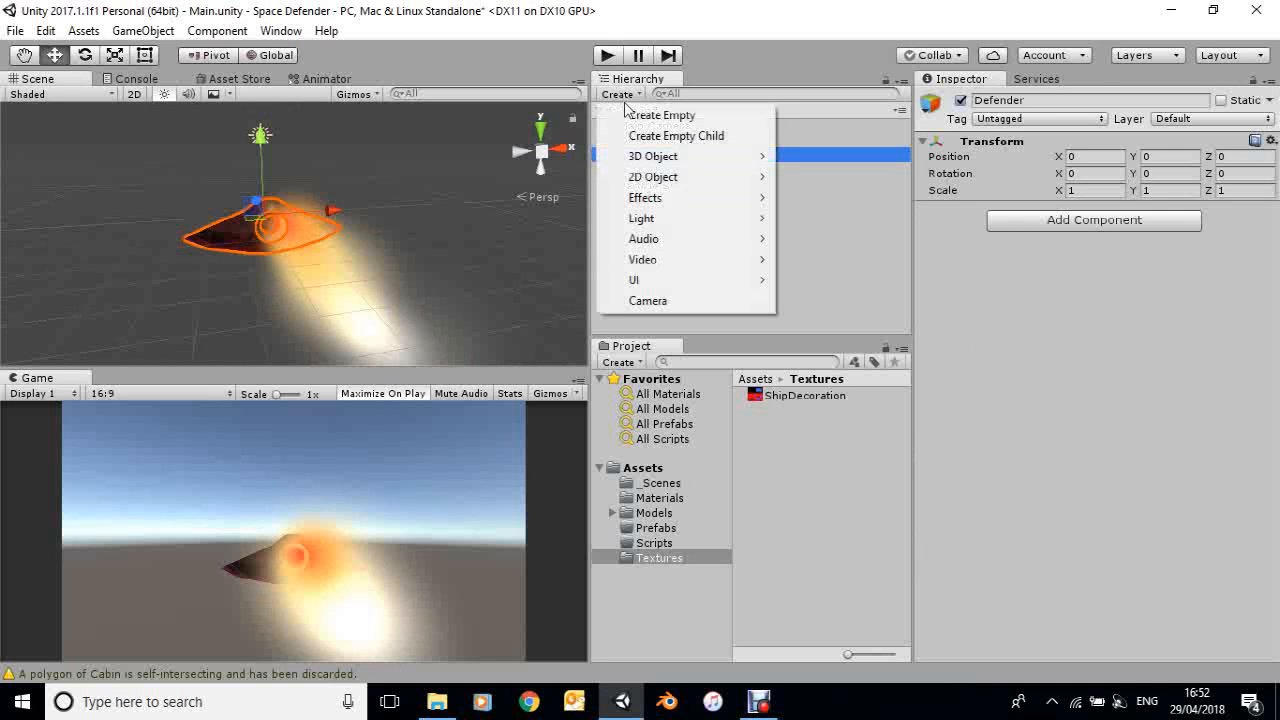
pyautogui.moveTo(657, 222)
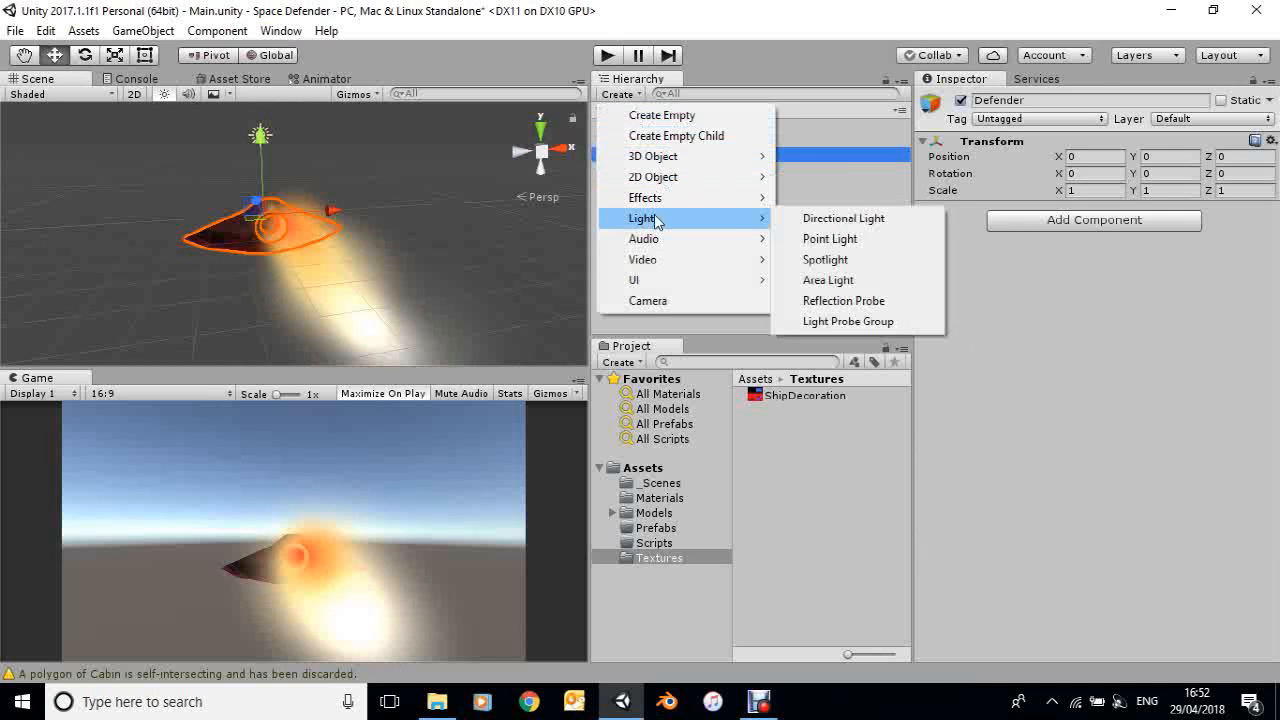
pyautogui.click(820, 240)
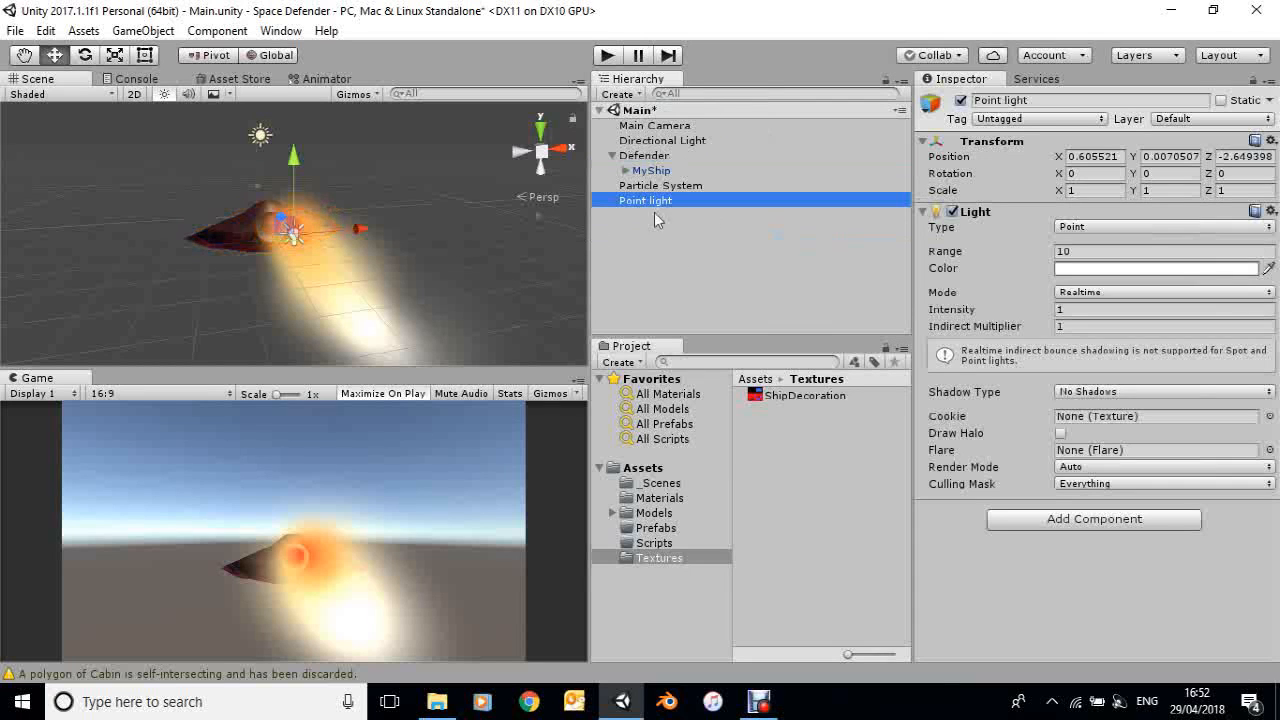
# Move the point light along the Z axis to the ship's engine nozzle, at about Z -1.85
pyautogui.moveTo(483, 323); pyautogui.dragTo(504, 328, button='middle')
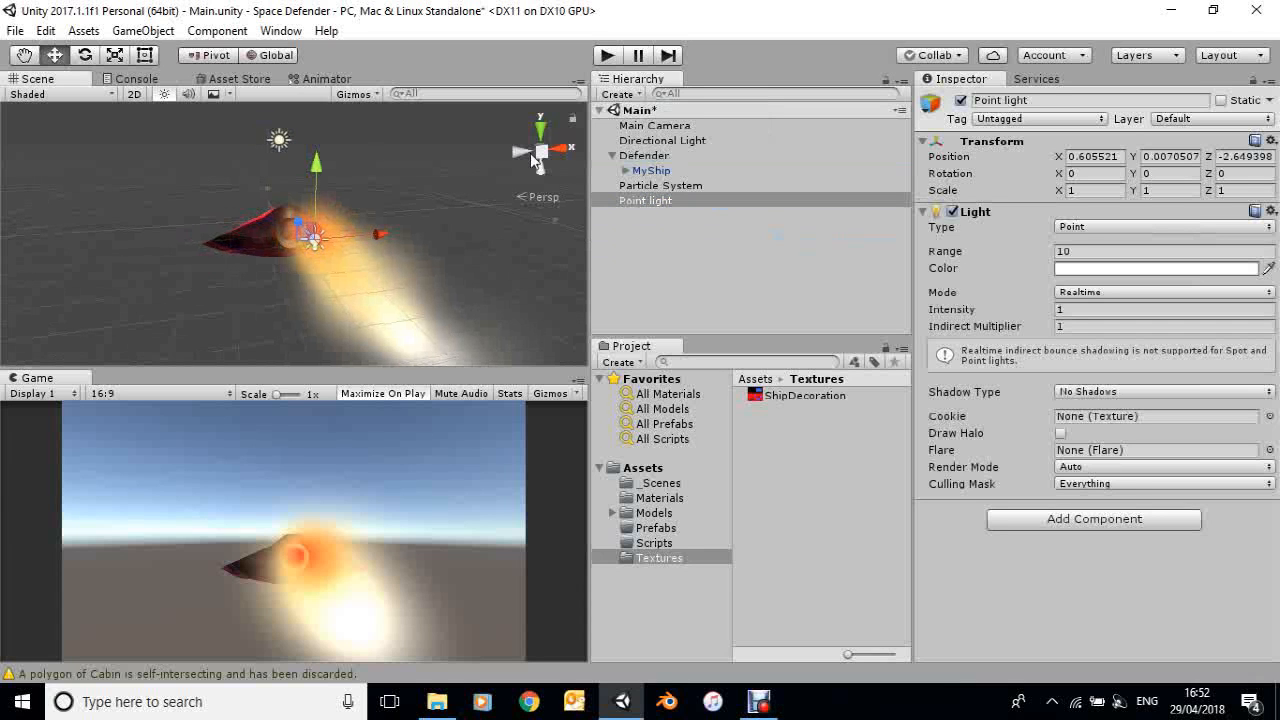
pyautogui.click(522, 155)
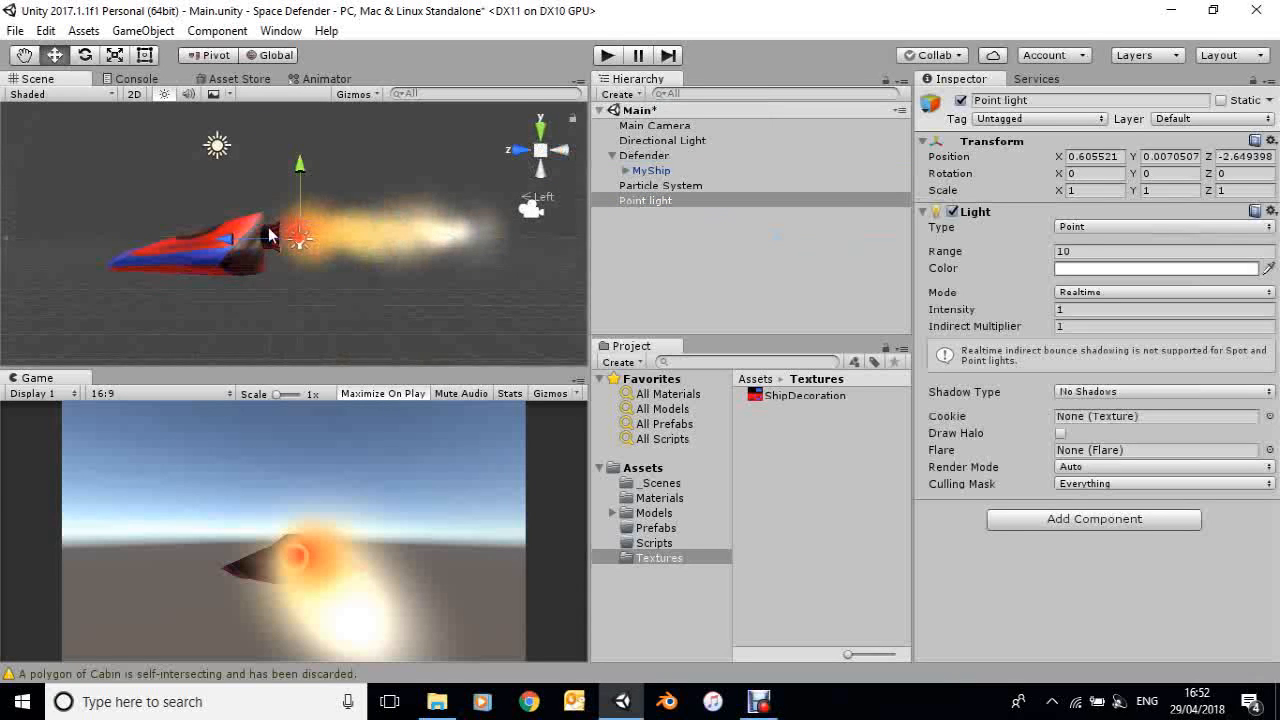
pyautogui.moveTo(208, 238); pyautogui.dragTo(199, 240)
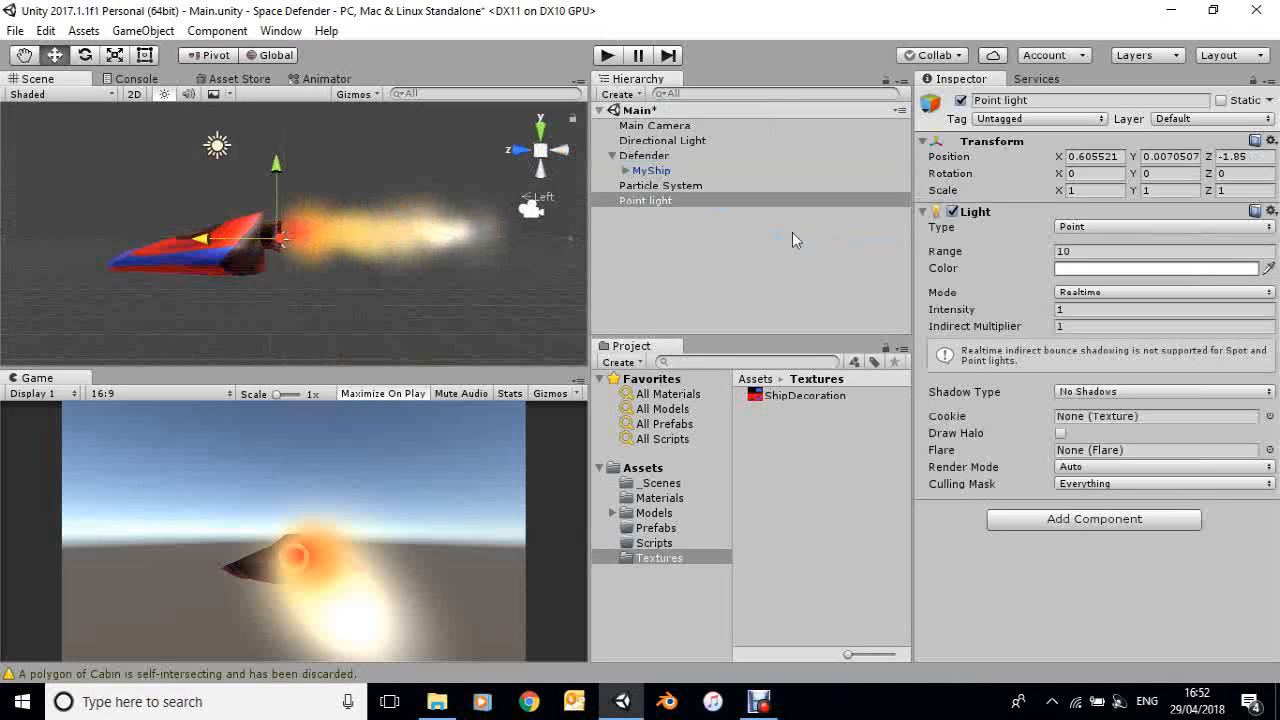
# Colour the point light golden yellow and raise its Intensity to about 17.35
pyautogui.click(1073, 270)
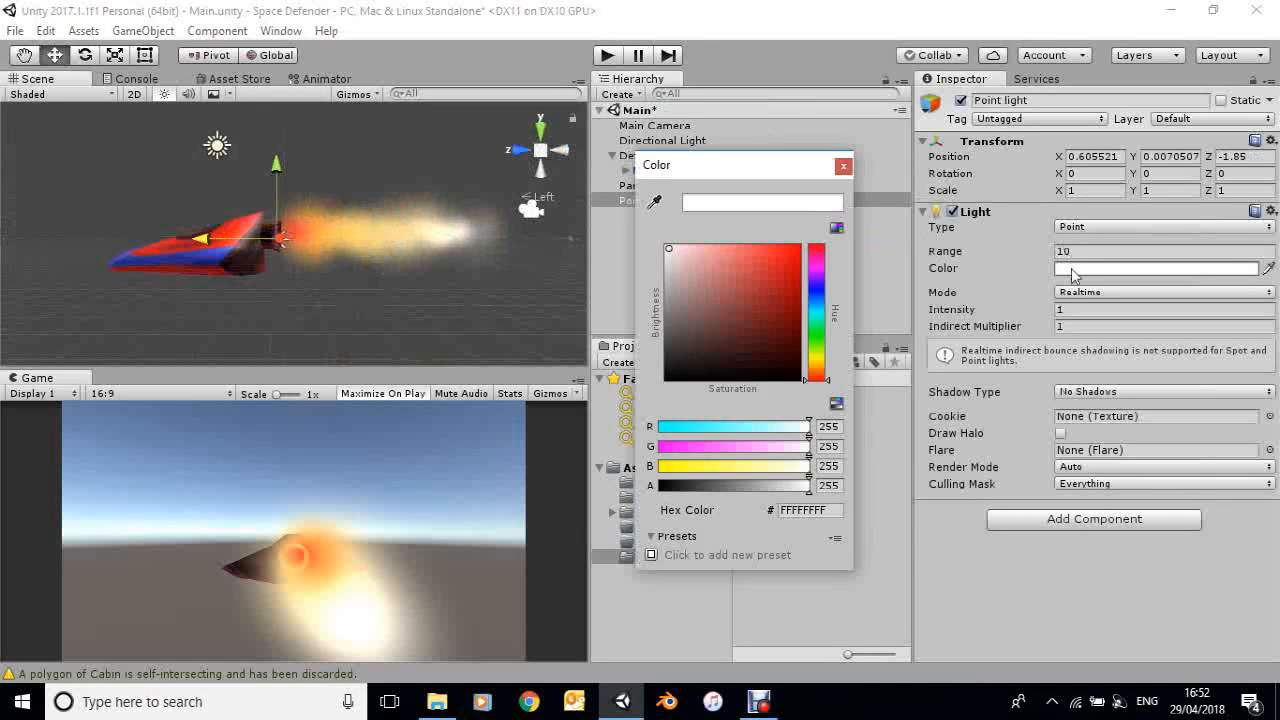
pyautogui.click(817, 358)
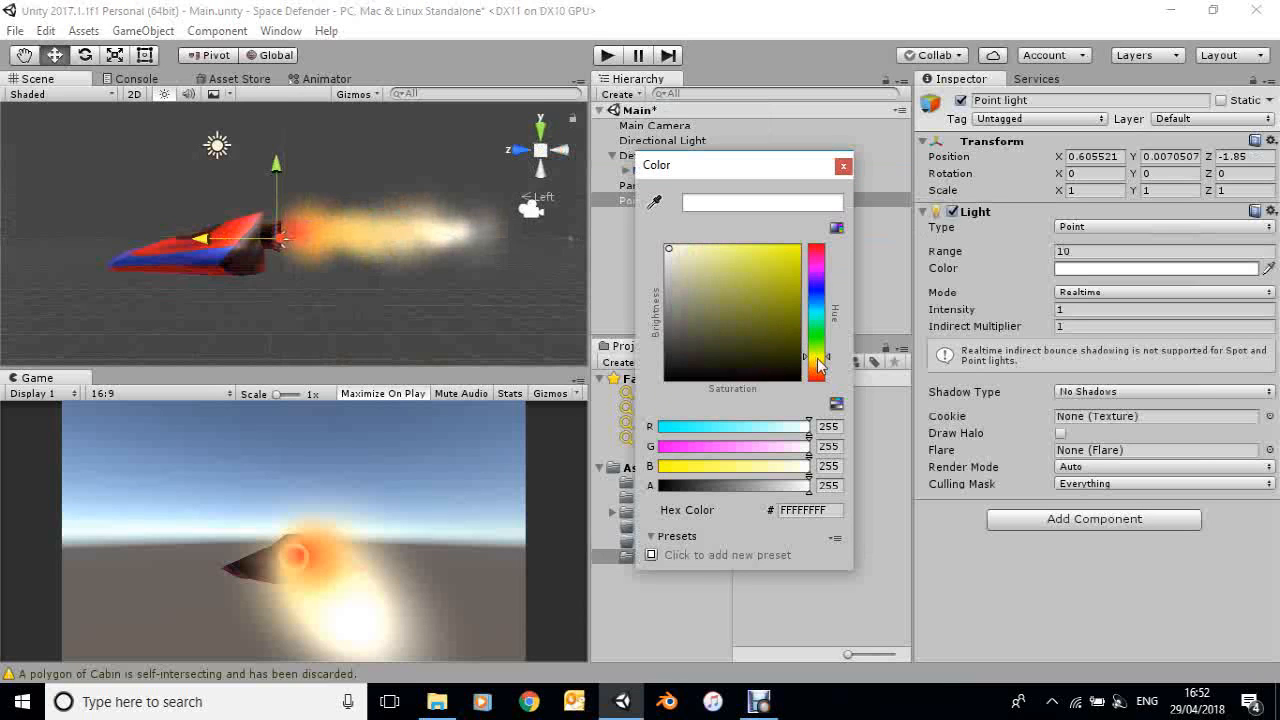
pyautogui.click(782, 256)
pyautogui.moveTo(819, 359); pyautogui.dragTo(823, 354)
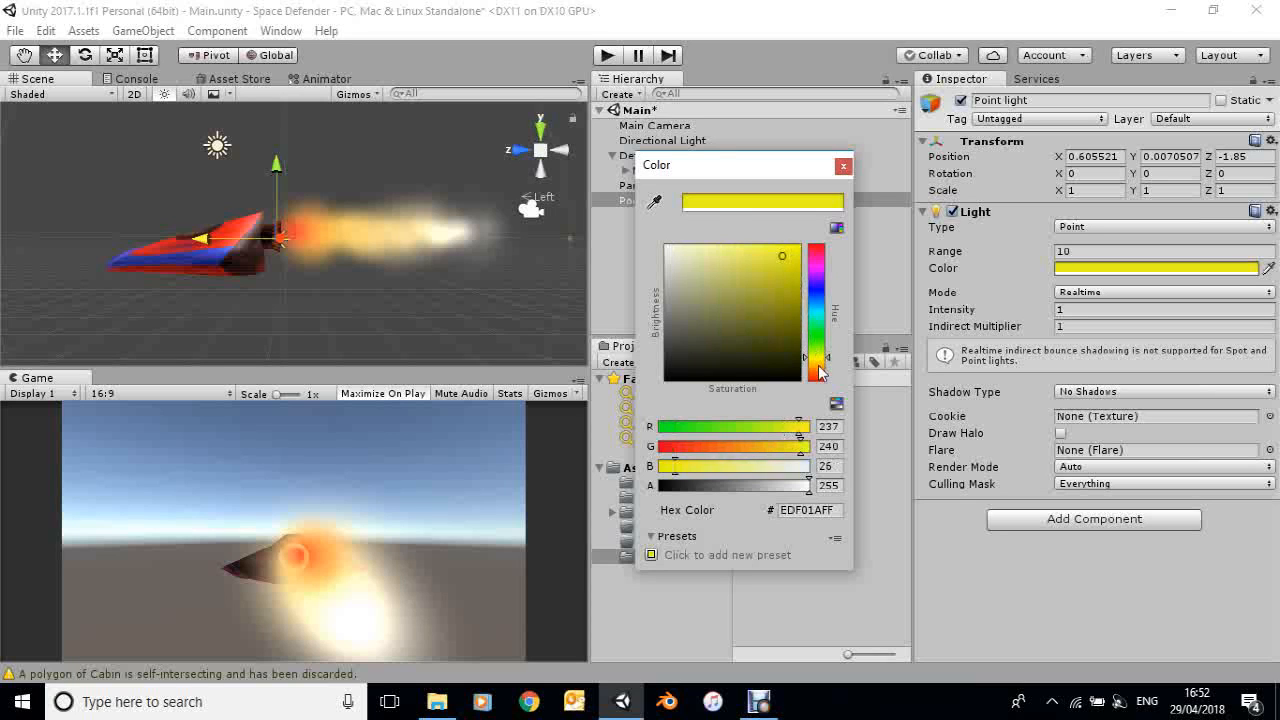
pyautogui.click(823, 366)
pyautogui.click(826, 360)
pyautogui.click(826, 357)
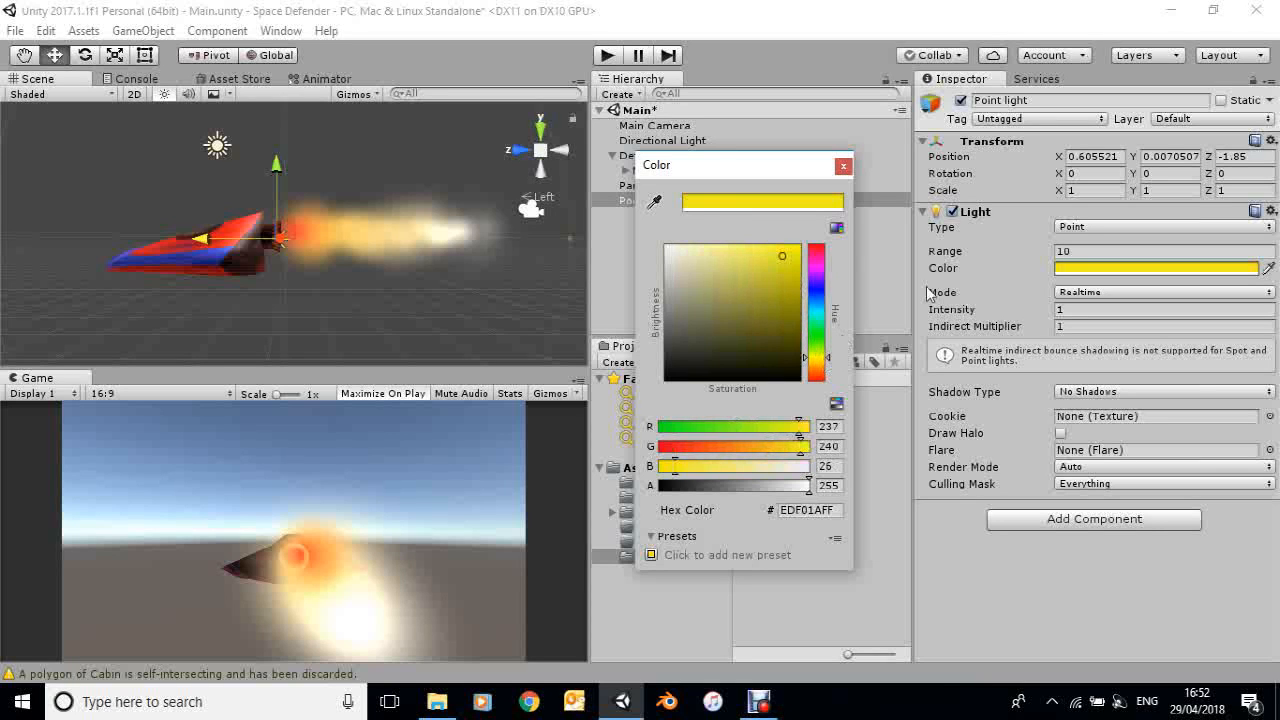
pyautogui.click(1059, 311)
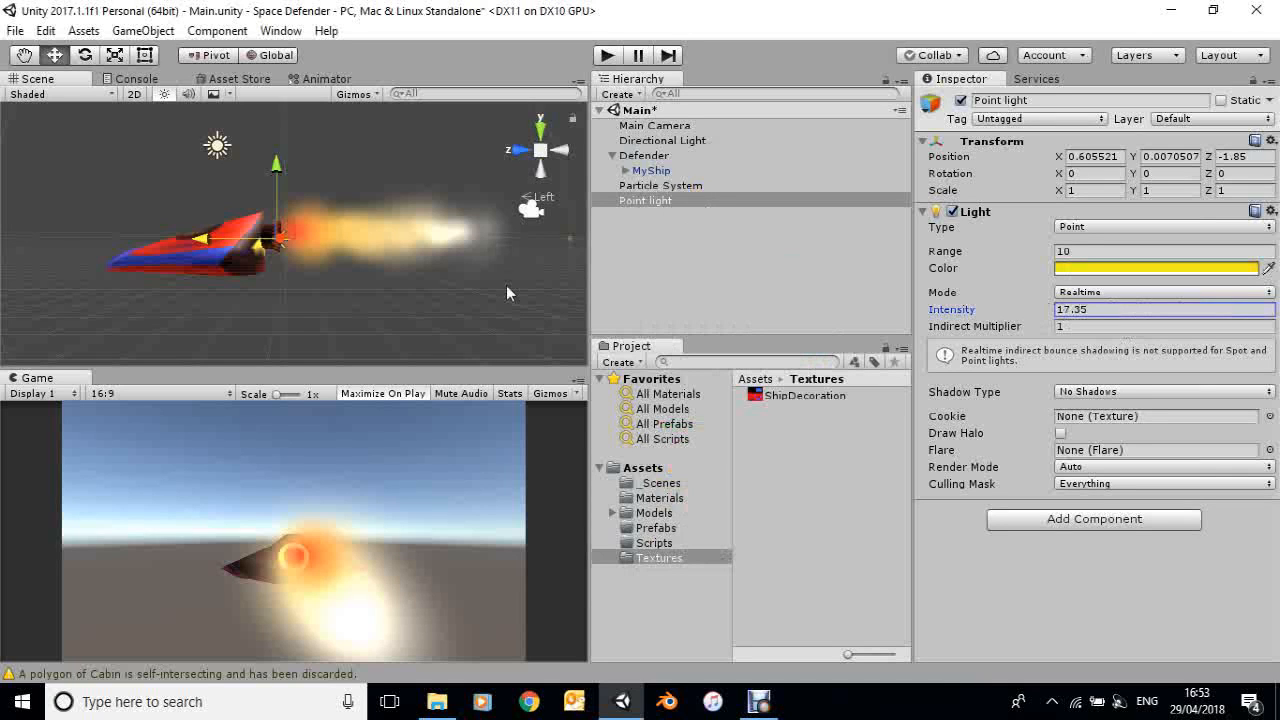
# Examine the particle exhaust and the point light's glow on the ship's engine from several angles
pyautogui.click(649, 187)
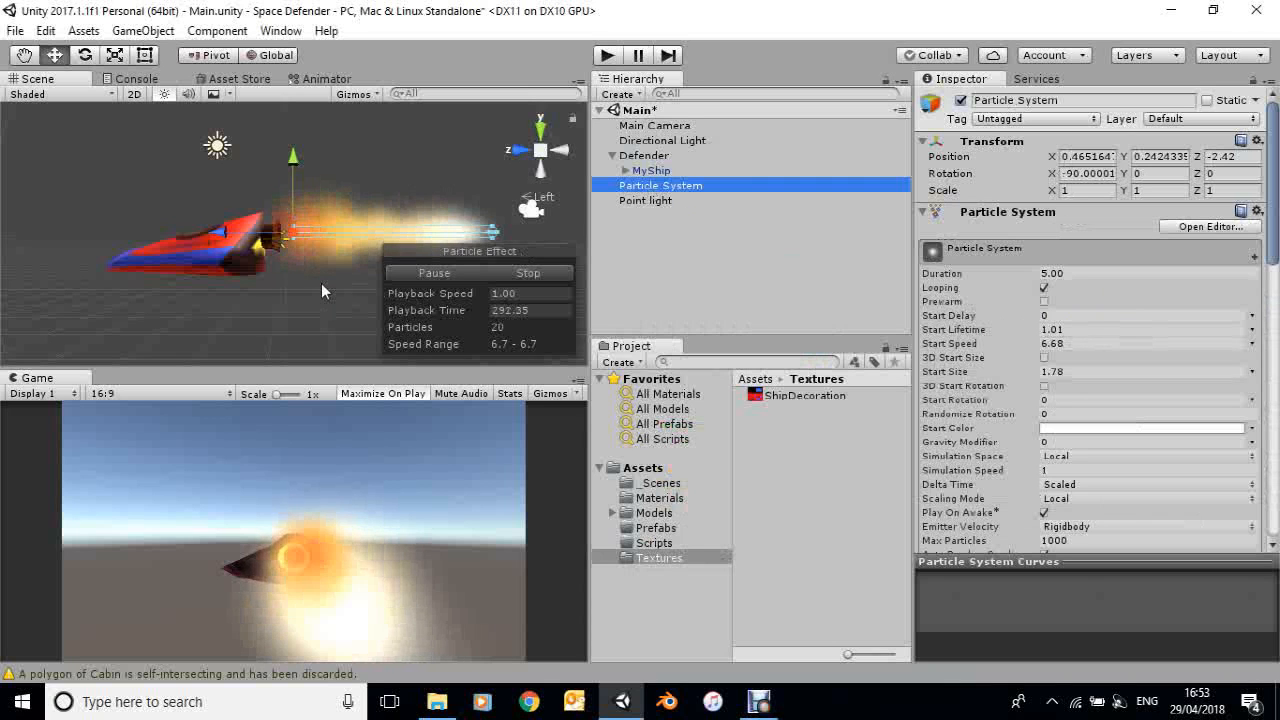
pyautogui.moveTo(321, 283); pyautogui.dragTo(272, 312, button='middle')
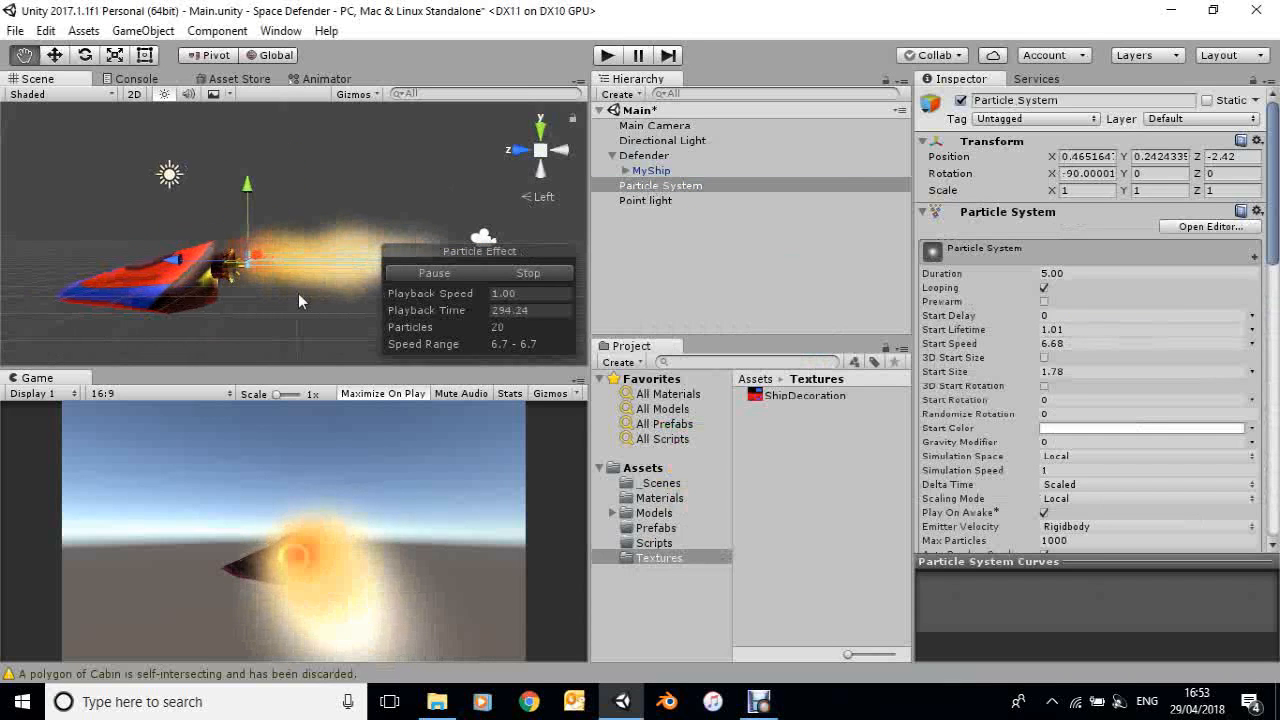
pyautogui.keyDown('alt'); pyautogui.moveTo(205, 318); pyautogui.dragTo(71, 299); pyautogui.keyUp('alt')
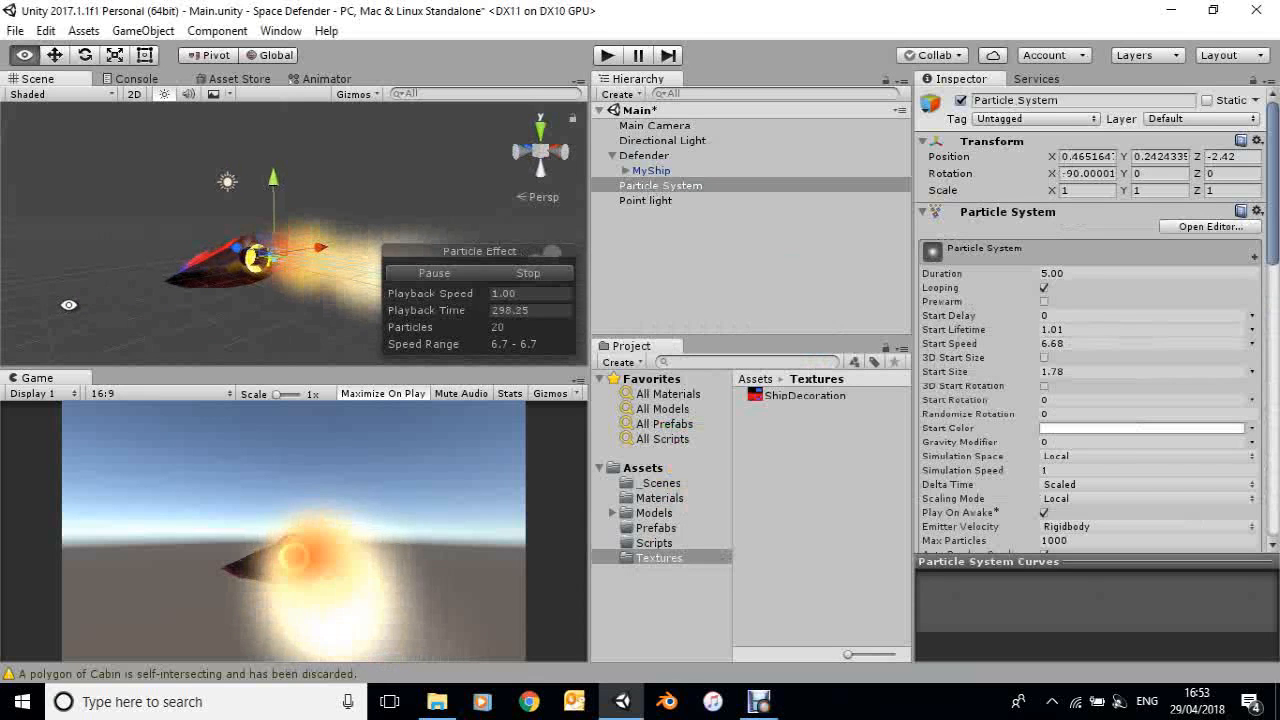
pyautogui.scroll(2, 232, 297)
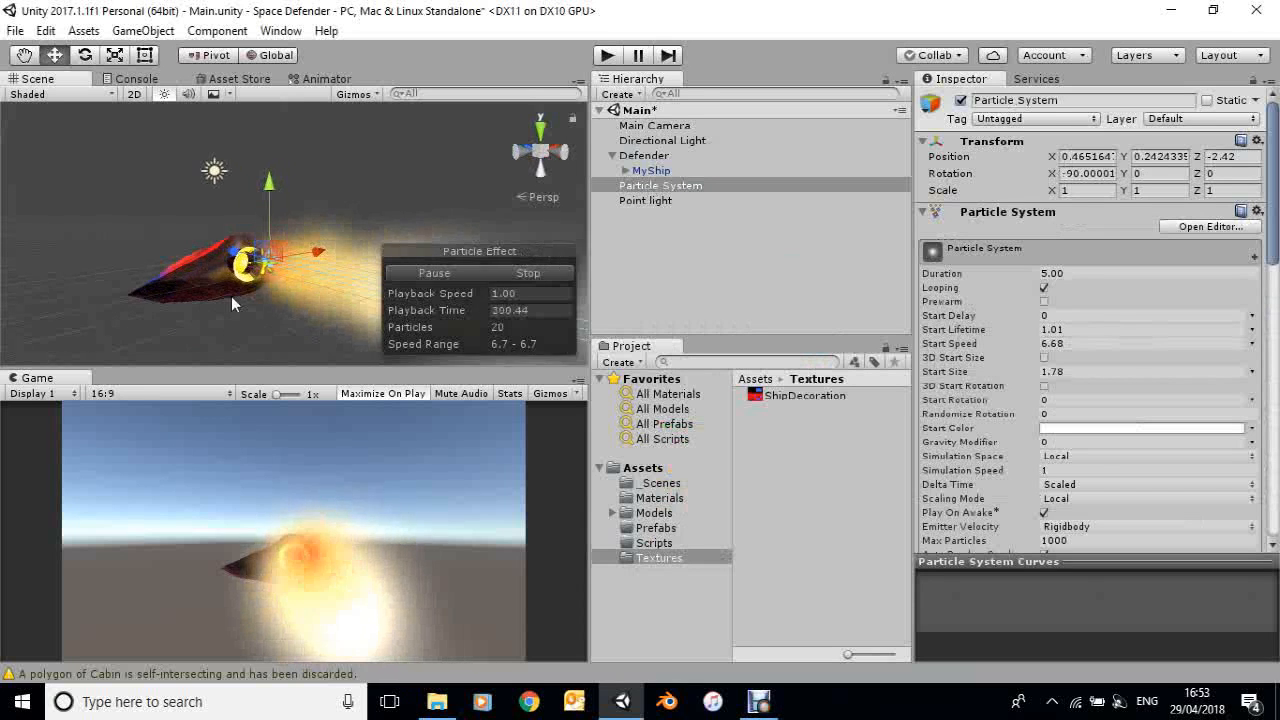
pyautogui.scroll(3, 231, 296)
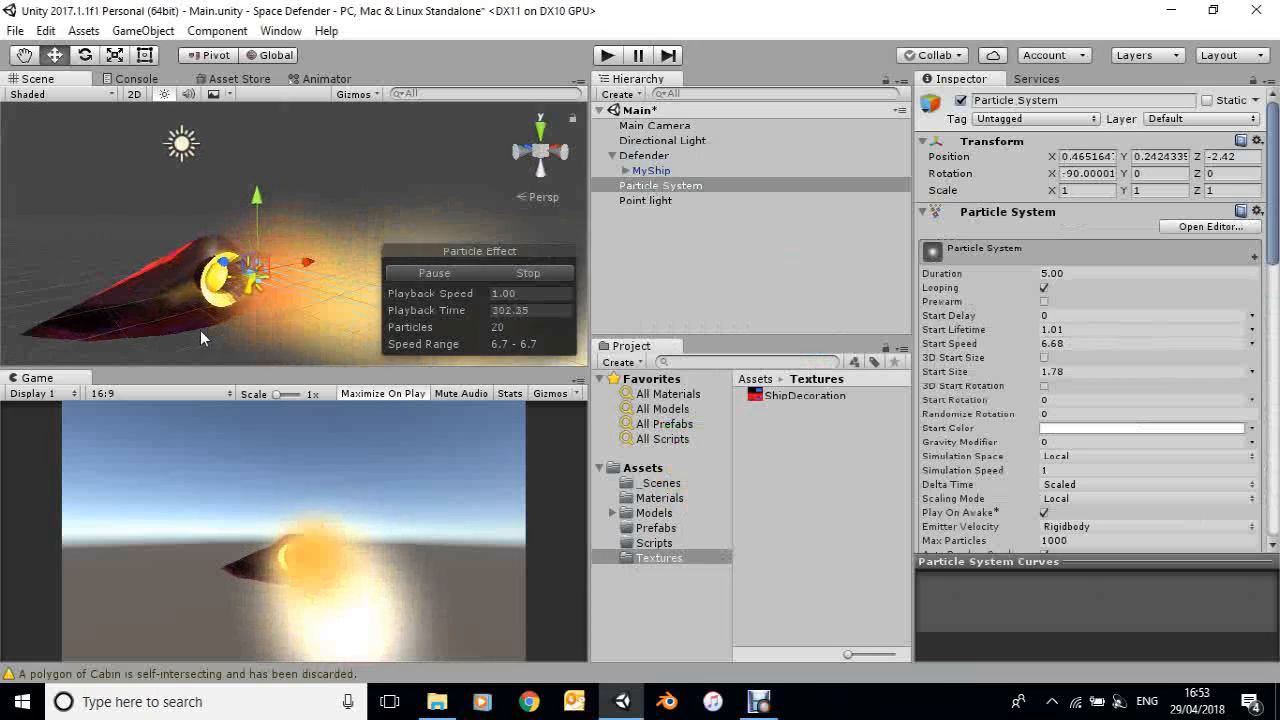
pyautogui.press('alt')
pyautogui.moveTo(232, 338)
pyautogui.keyDown('alt'); pyautogui.mouseDown()
pyautogui.moveTo(161, 365)
pyautogui.moveTo(224, 335)
pyautogui.mouseUp(); pyautogui.keyUp('alt')
pyautogui.scroll(-3, 223, 334)
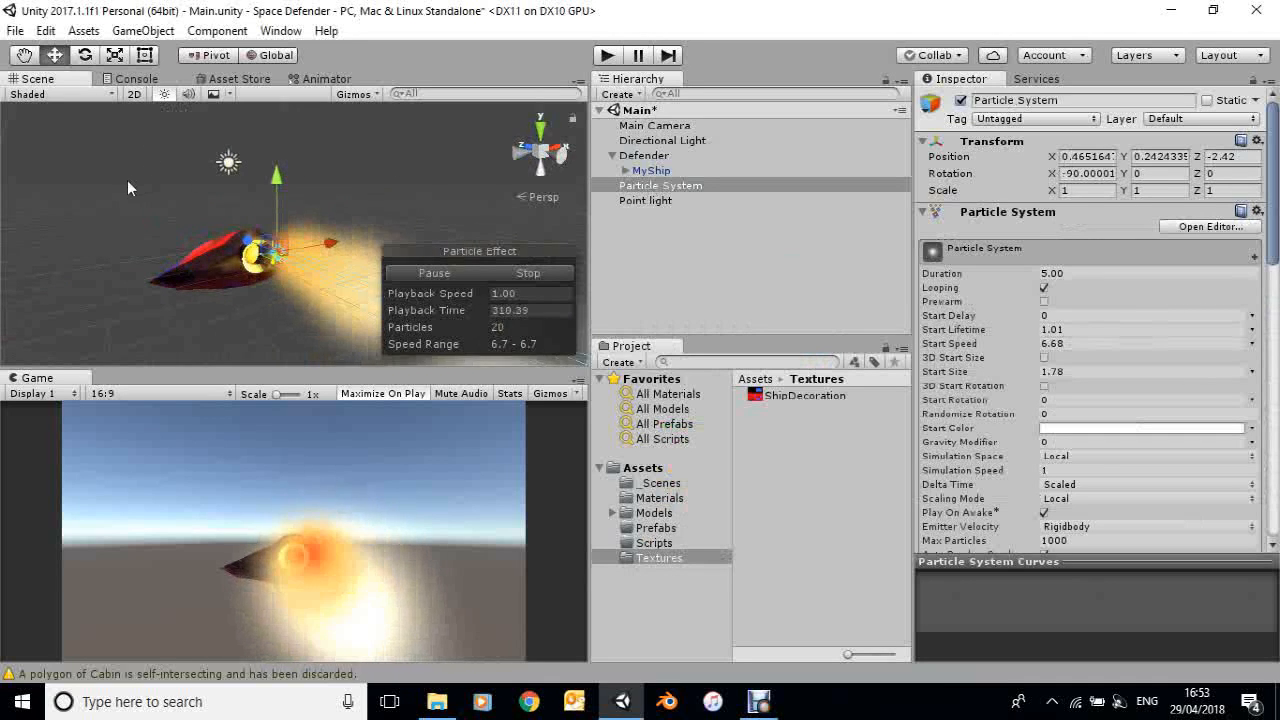
pyautogui.moveTo(200, 240); pyautogui.dragTo(372, 241, button='middle')
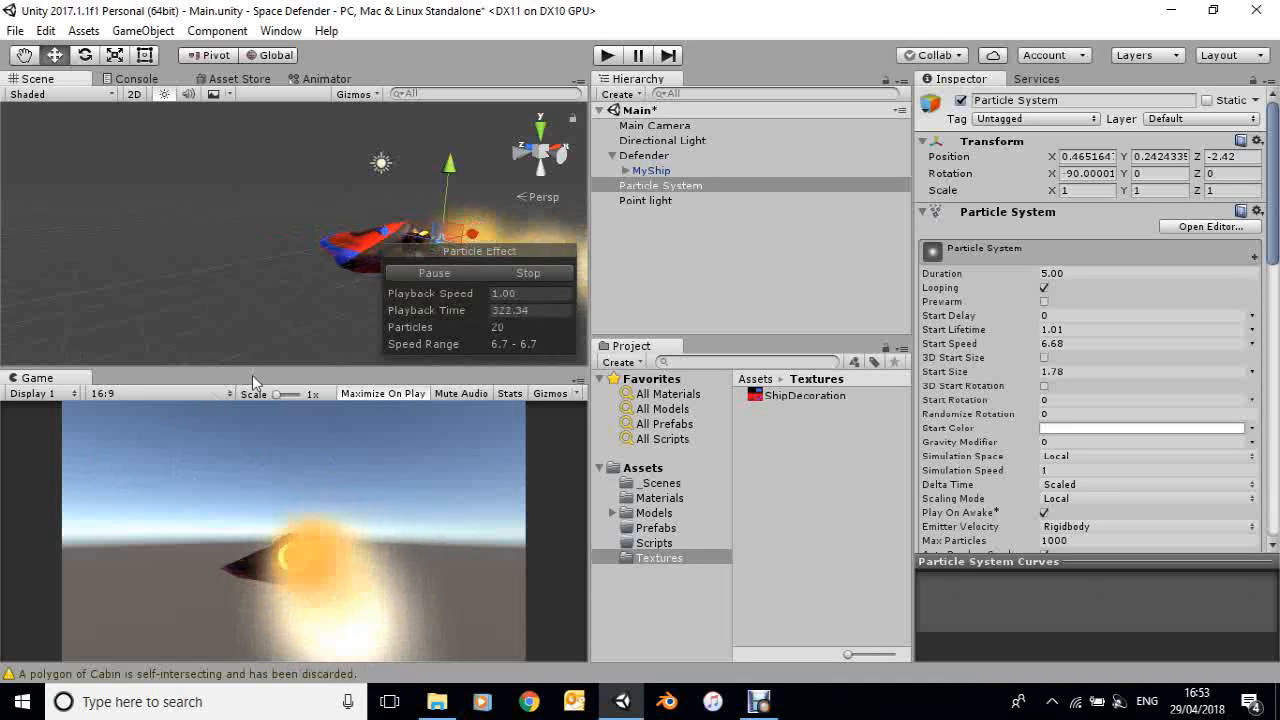
# Switch the Main Camera's Clear Flags to Solid Color and set its Background to a very dark navy blue
pyautogui.click(646, 157)
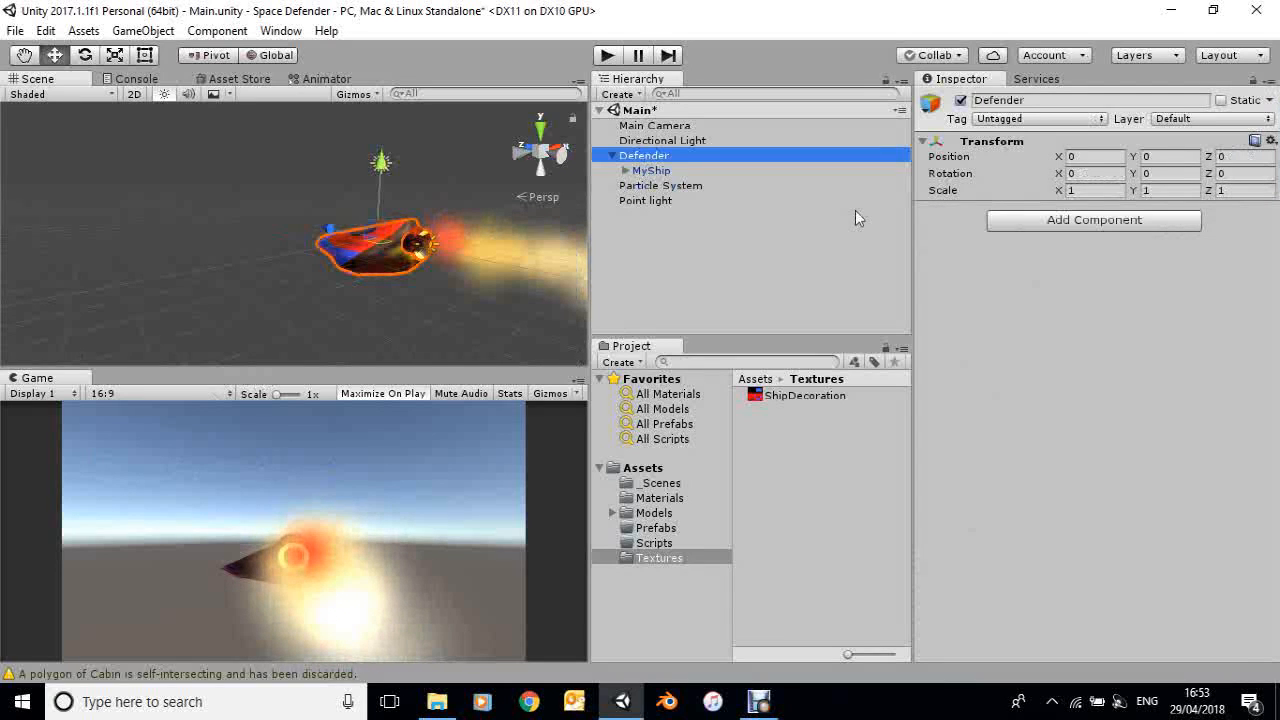
pyautogui.click(676, 127)
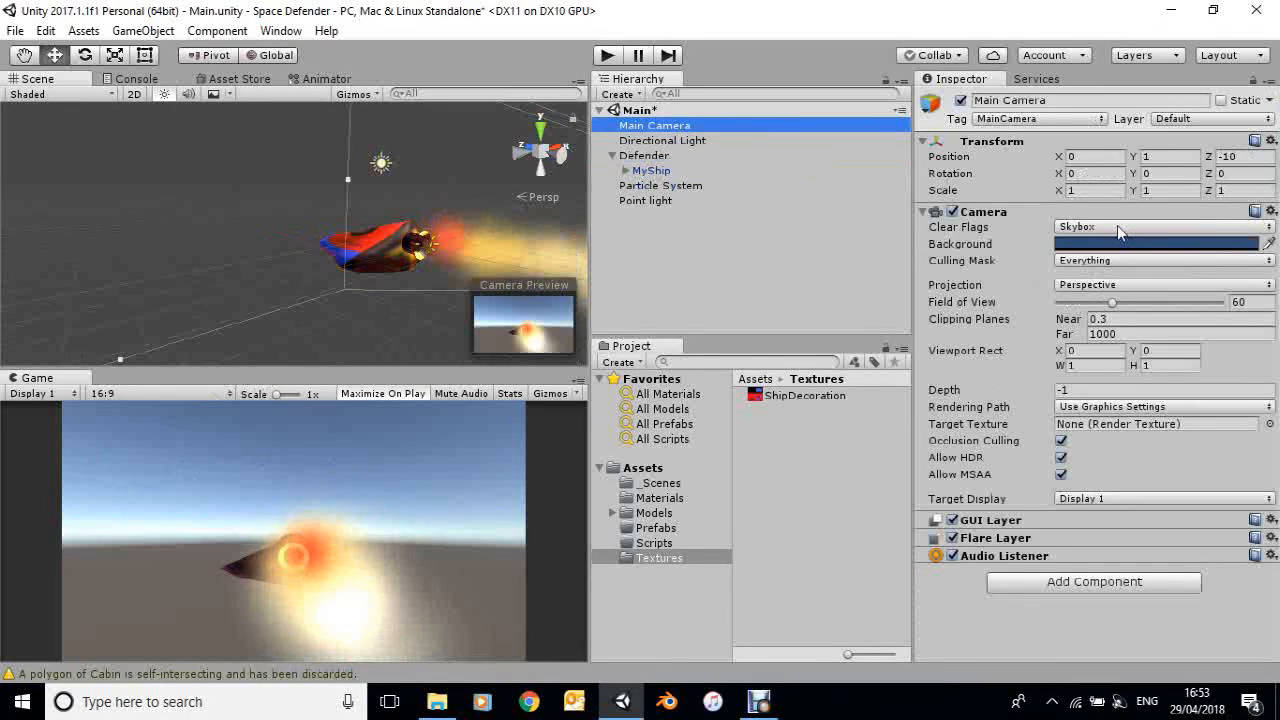
pyautogui.click(1118, 229)
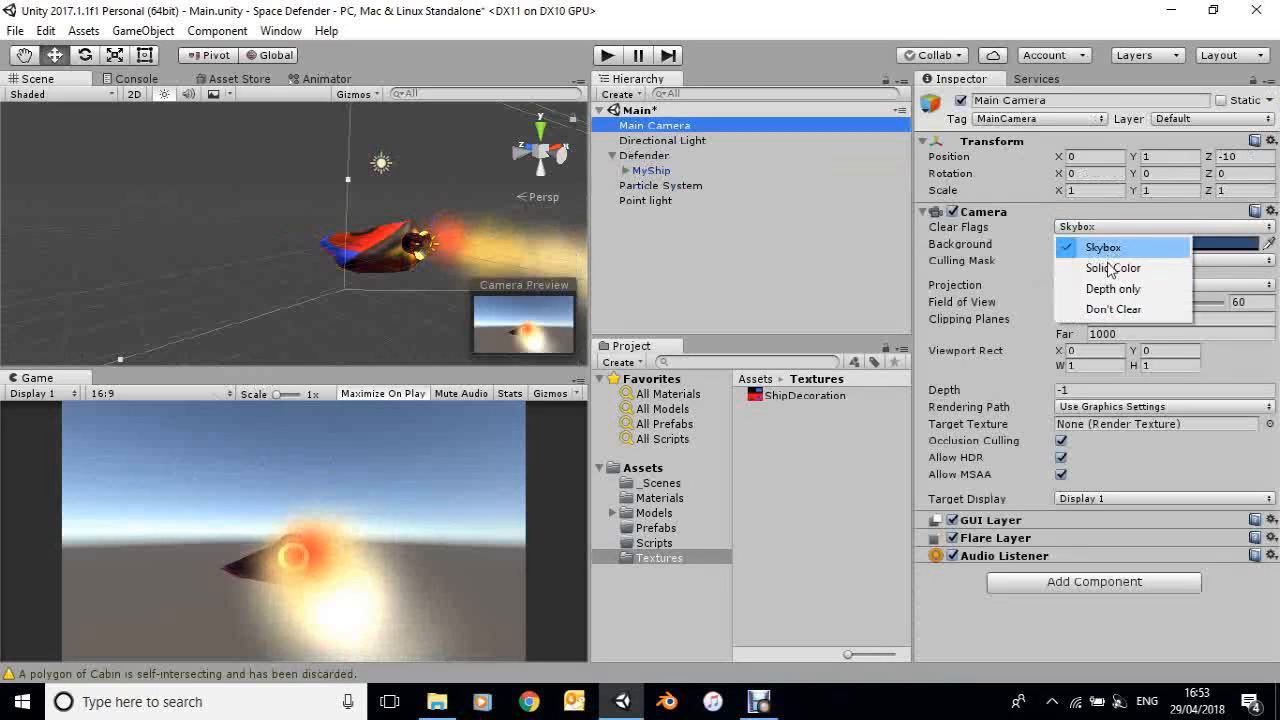
pyautogui.click(1111, 268)
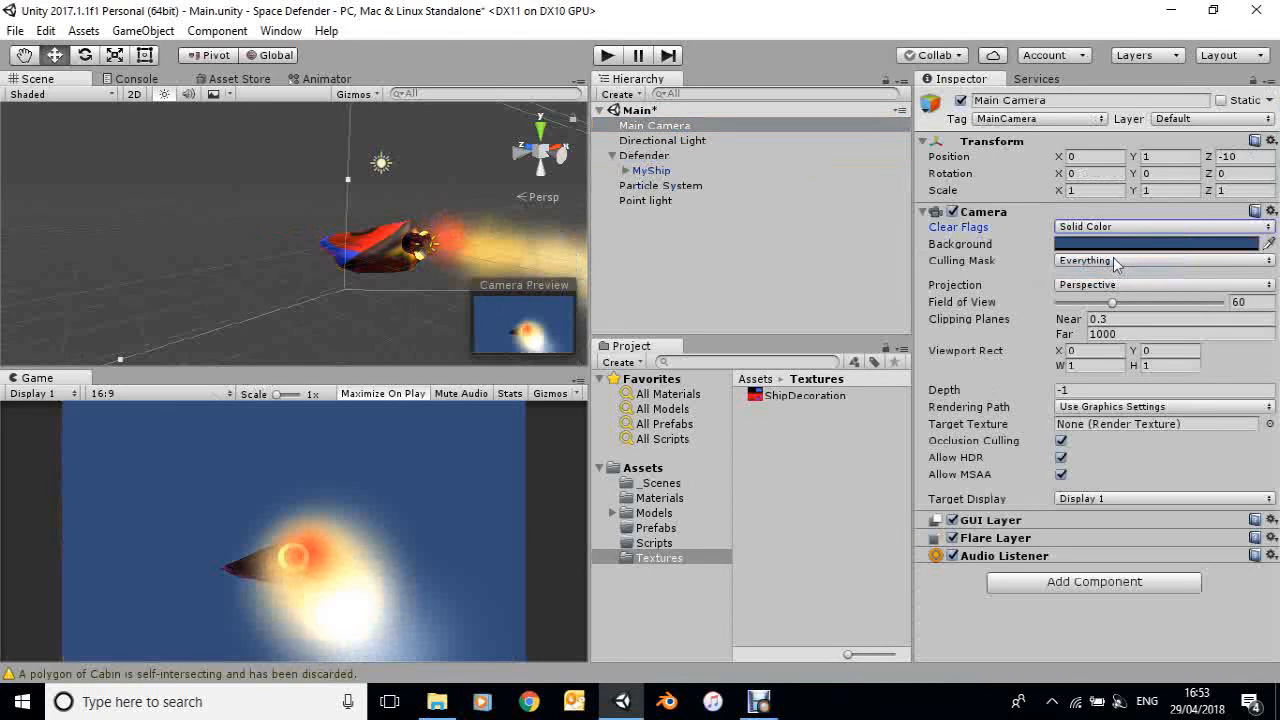
pyautogui.click(1118, 246)
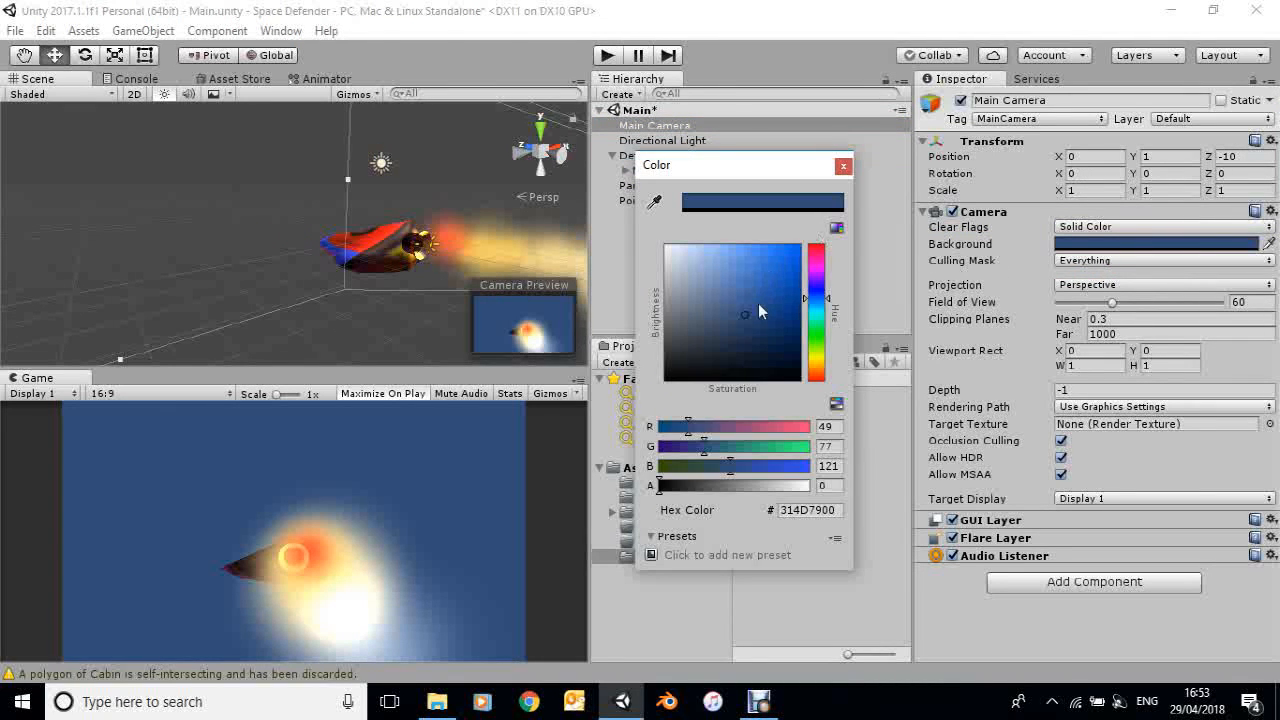
pyautogui.moveTo(775, 350); pyautogui.dragTo(792, 371)
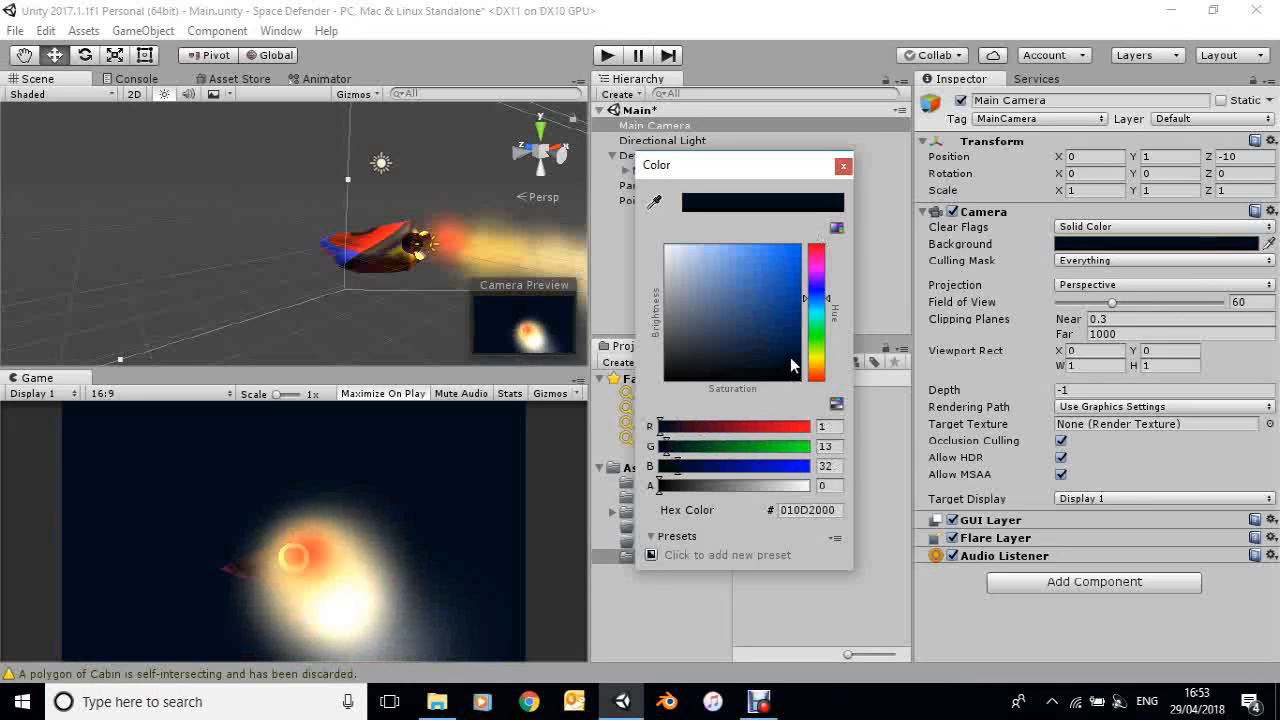
pyautogui.moveTo(790, 364); pyautogui.dragTo(787, 350)
pyautogui.click(842, 167)
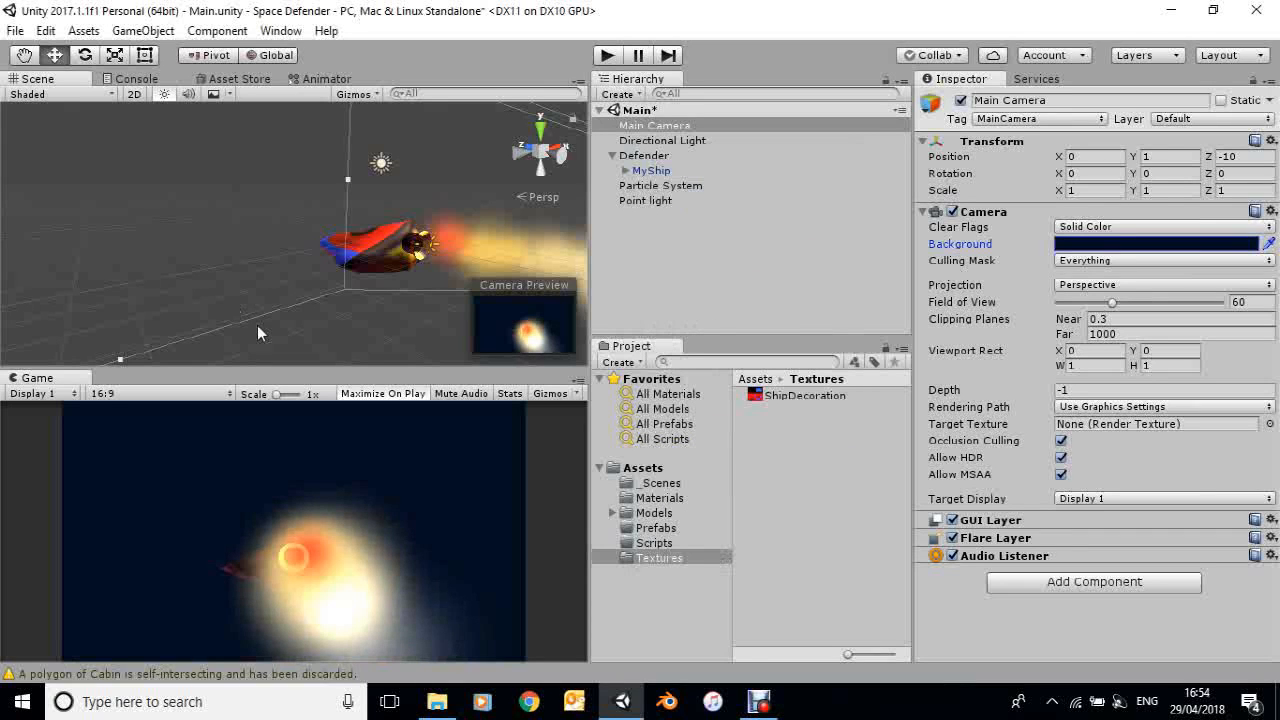
# Raise the Main Camera and move it forward to about Y 6.43, Z -6.05, tilting it to an X rotation of about 44.19
pyautogui.moveTo(238, 242); pyautogui.dragTo(245, 253, button='middle')
pyautogui.moveTo(245, 244); pyautogui.dragTo(253, 262)
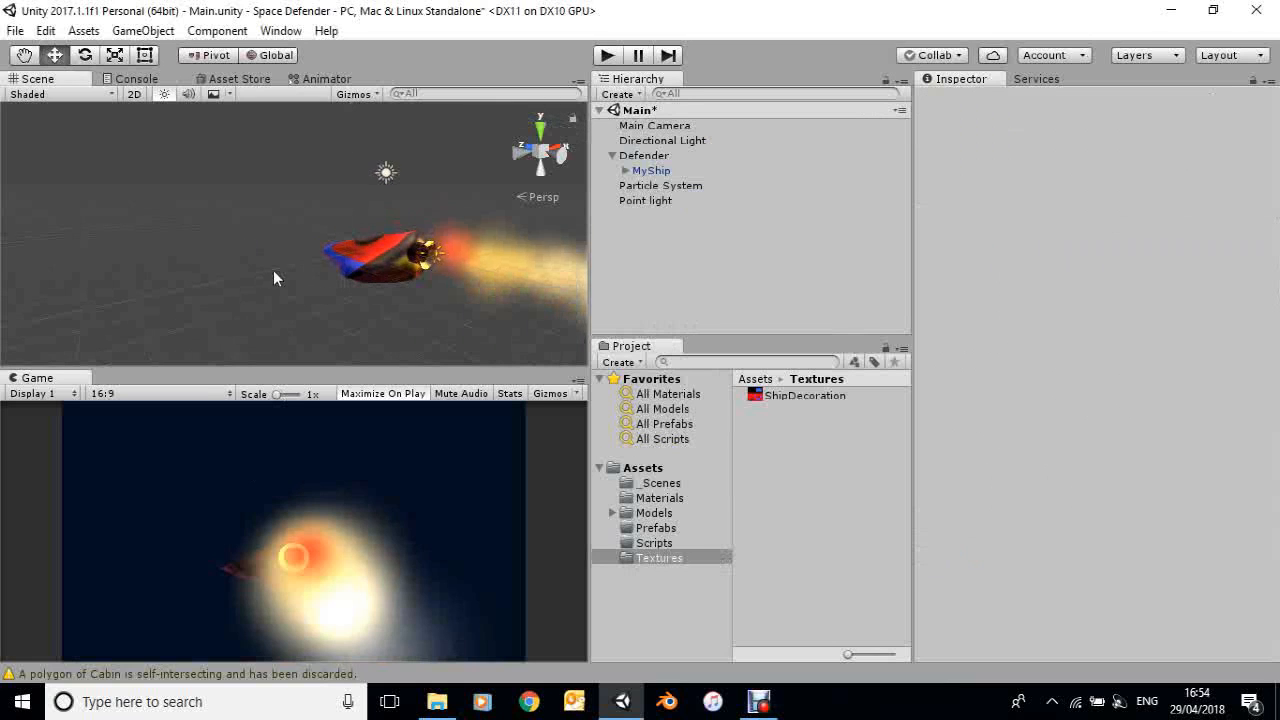
pyautogui.moveTo(278, 292); pyautogui.dragTo(276, 255, button='middle')
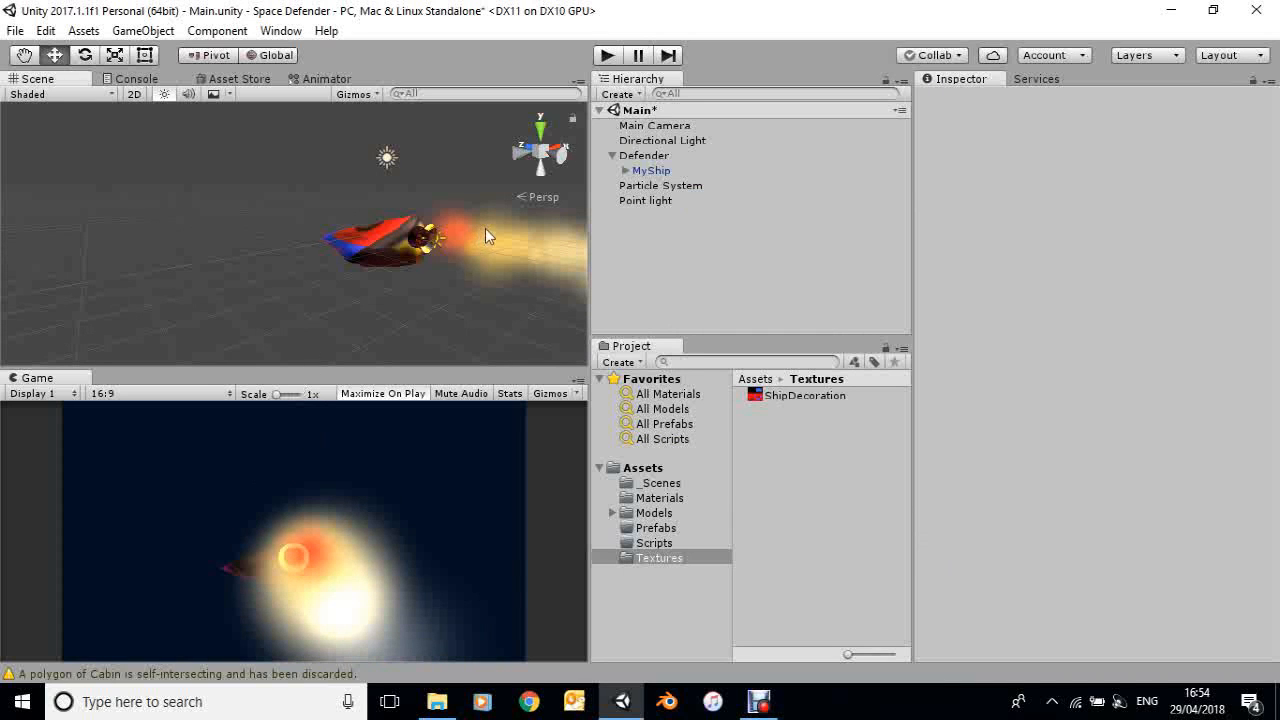
pyautogui.click(628, 128)
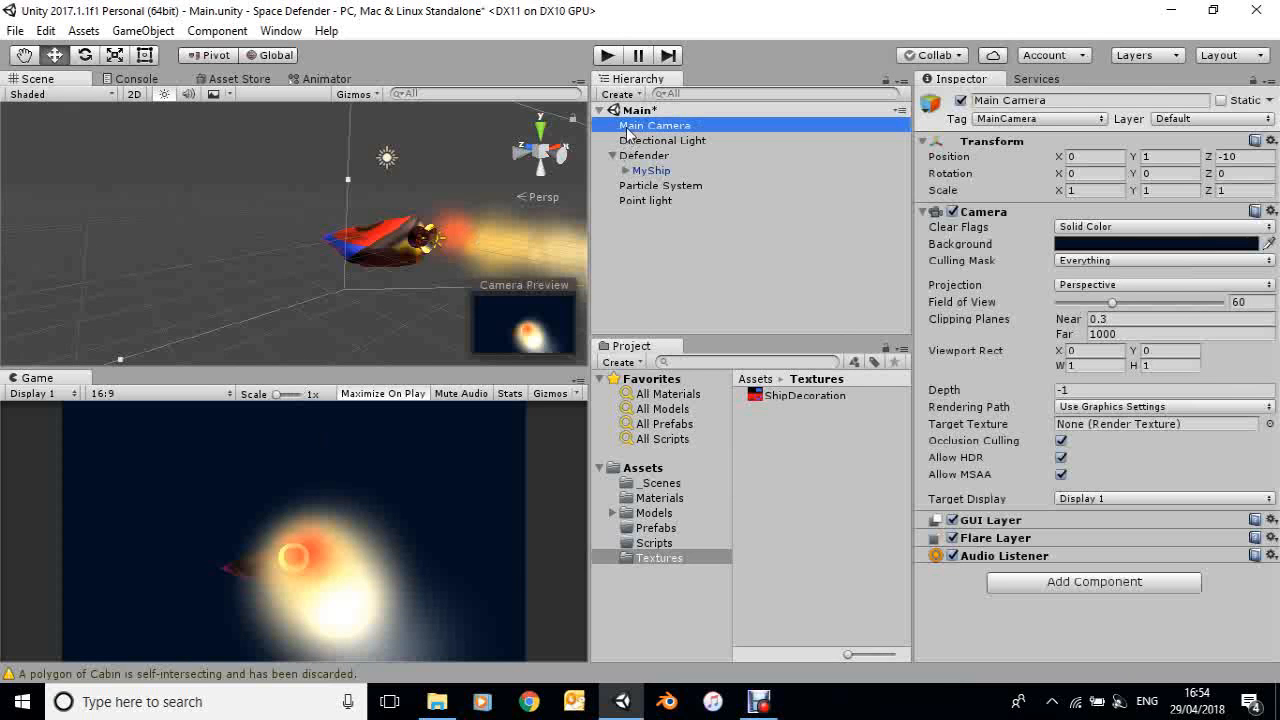
pyautogui.scroll(-3, 502, 190)
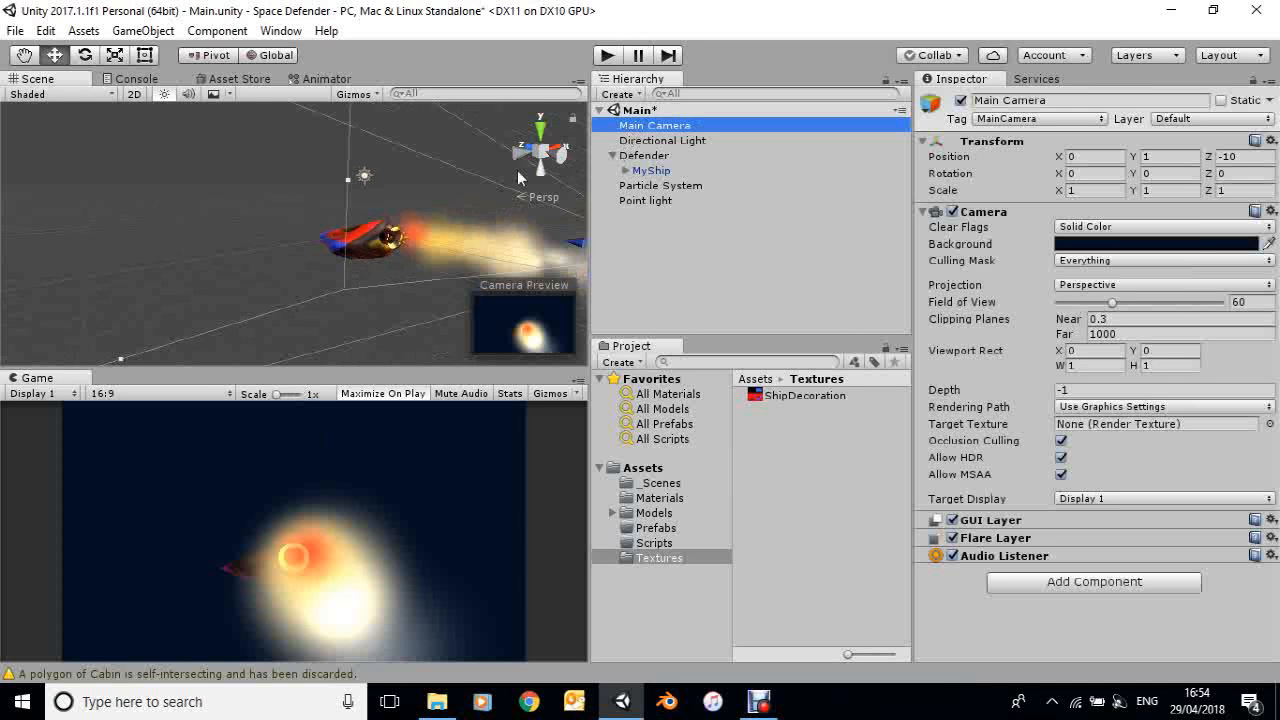
pyautogui.click(528, 146)
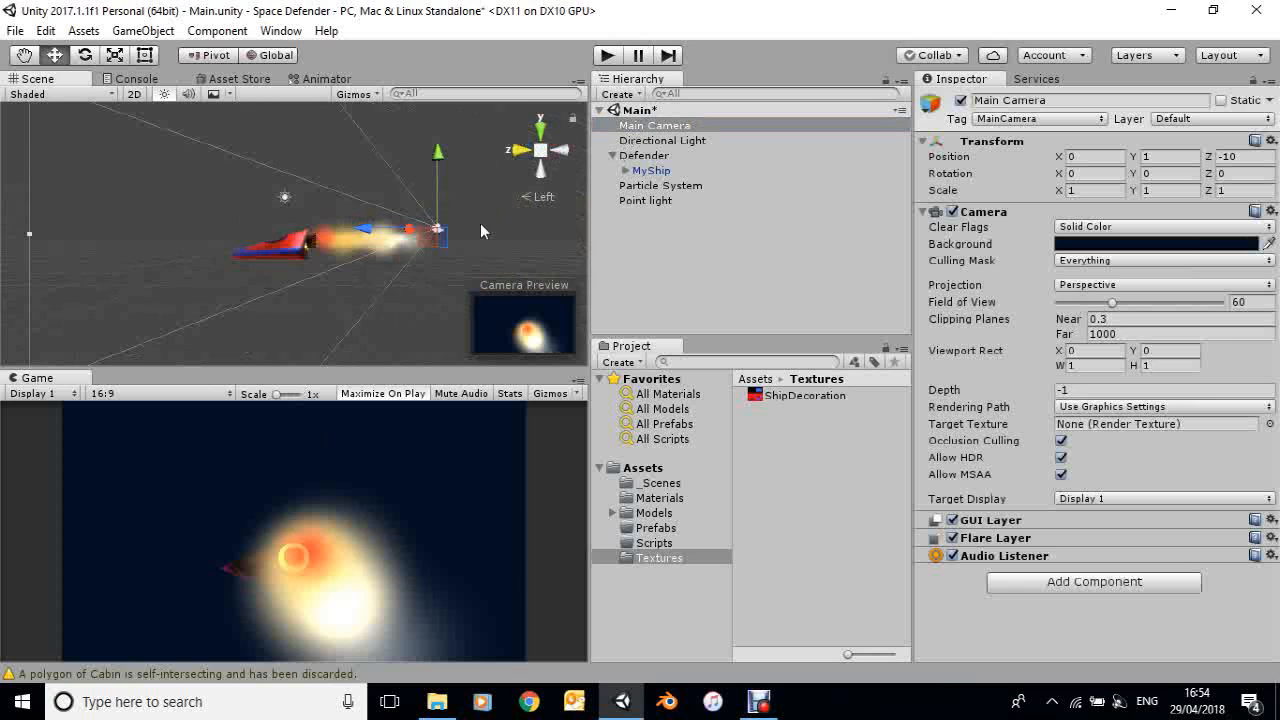
pyautogui.moveTo(445, 142)
pyautogui.mouseDown()
pyautogui.moveTo(447, 122)
pyautogui.moveTo(448, 137)
pyautogui.mouseUp()
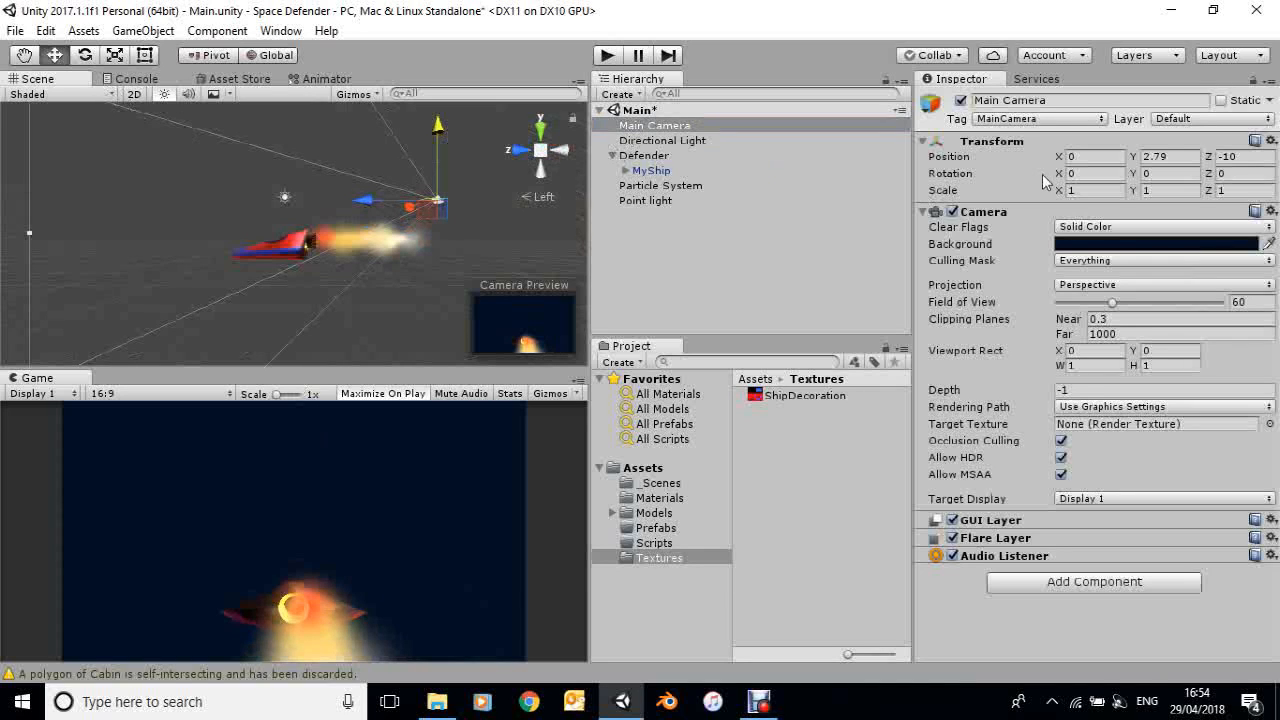
pyautogui.moveTo(1060, 175); pyautogui.dragTo(1147, 232)
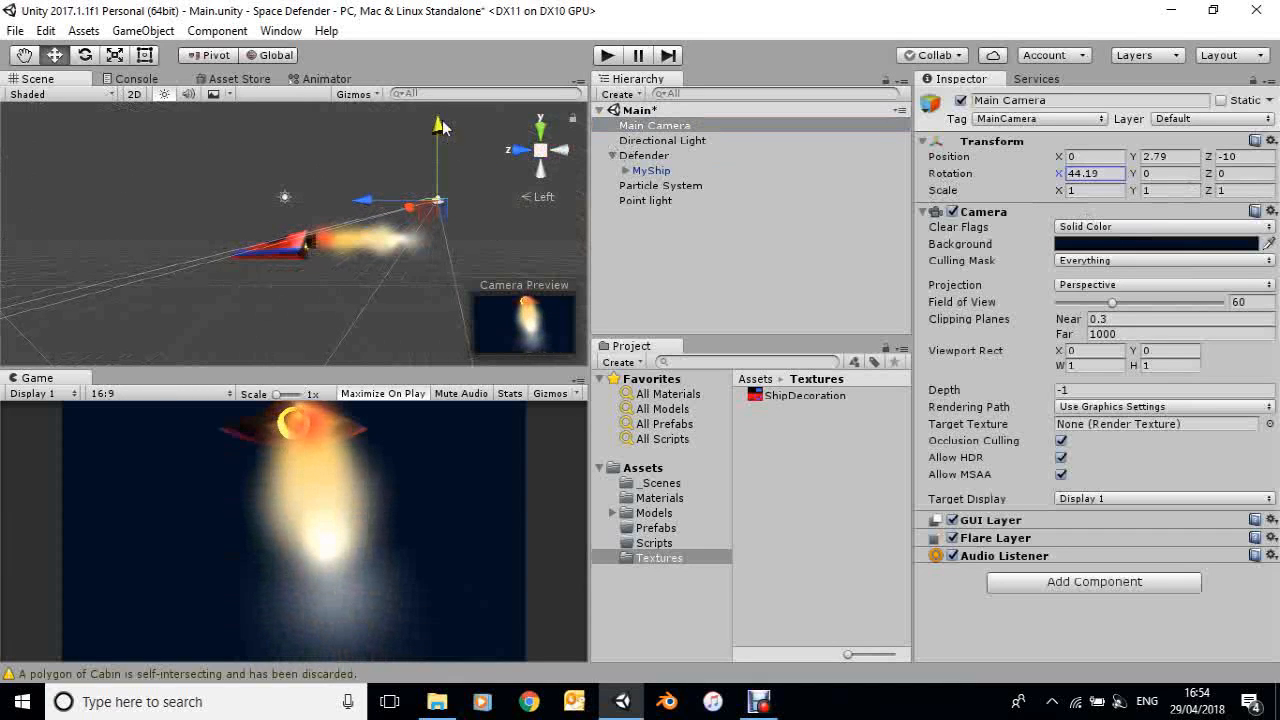
pyautogui.moveTo(440, 130); pyautogui.dragTo(312, 172)
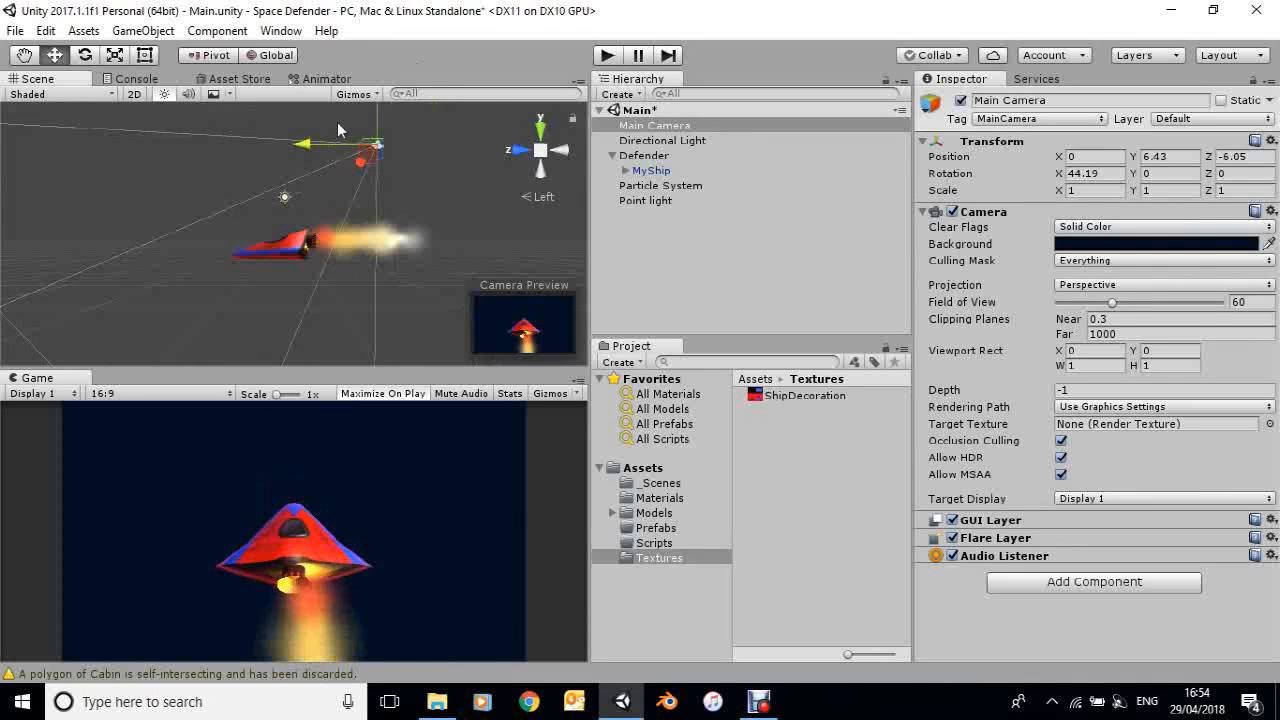
# Reframe the ship by placing the Main Camera at about Y 3.7, Z -7.1 with an X rotation of about 20.33
pyautogui.scroll(-4, 474, 165)
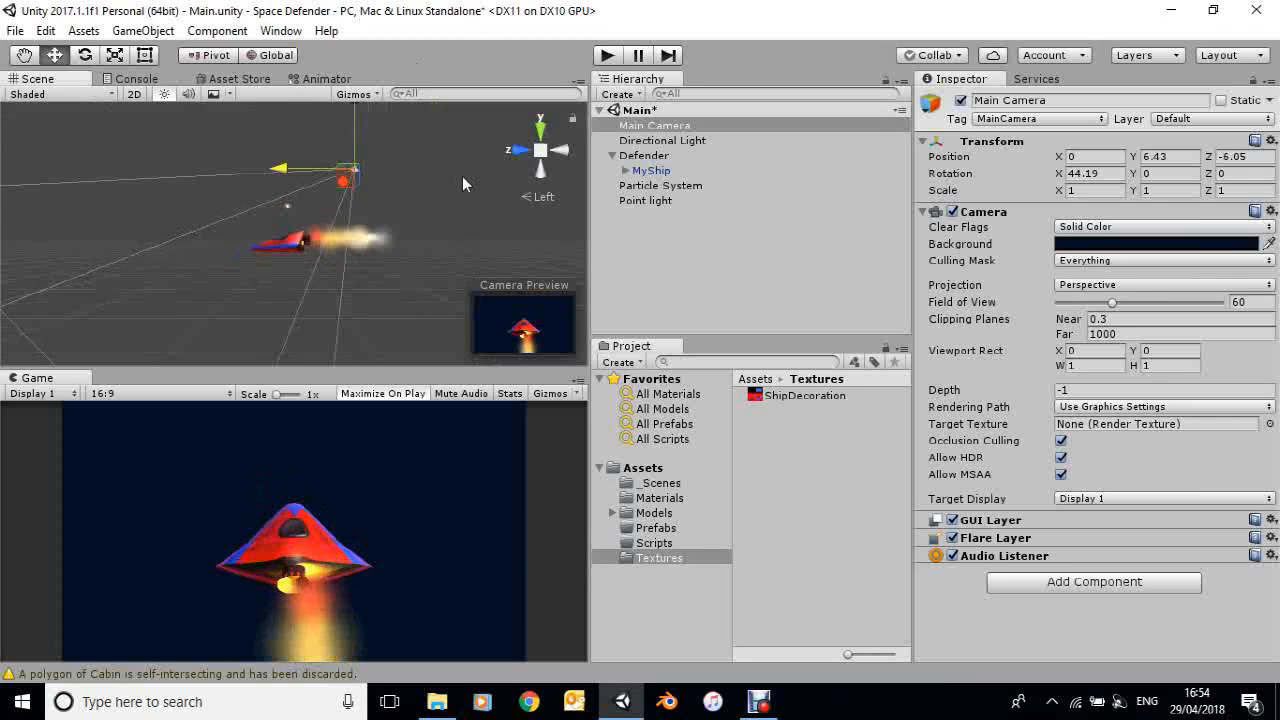
pyautogui.scroll(-2, 461, 179)
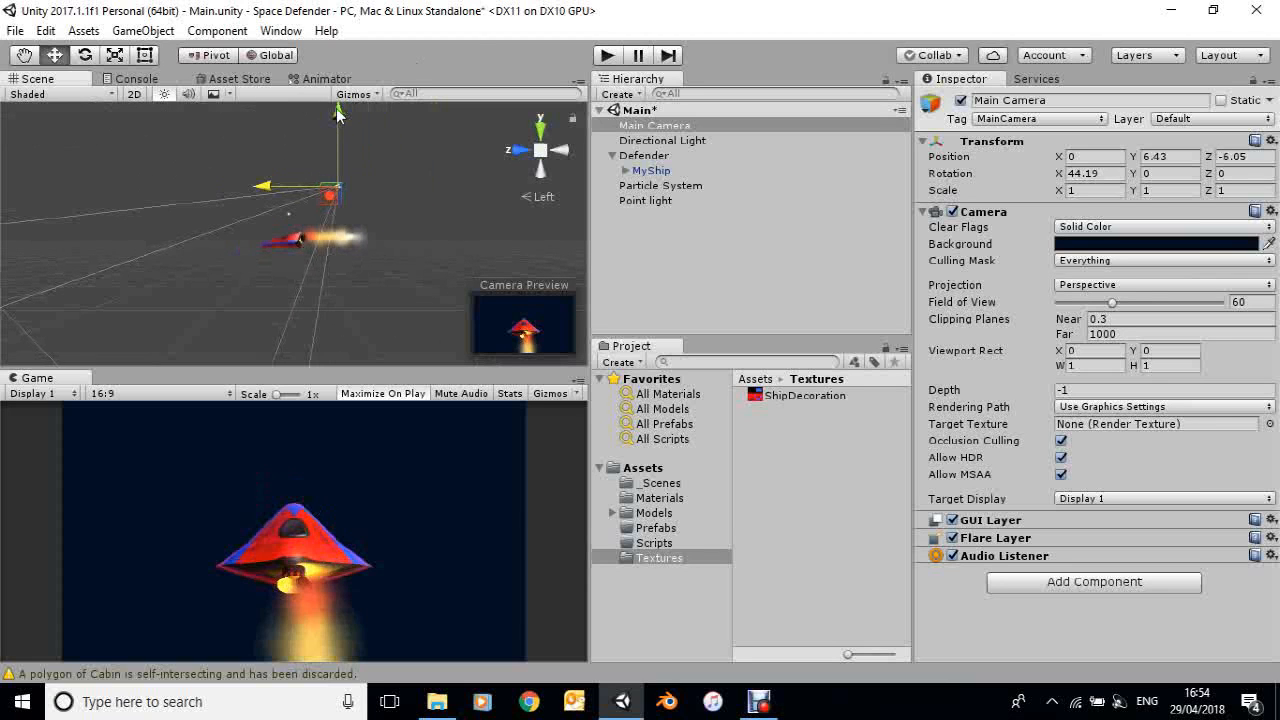
pyautogui.moveTo(337, 115); pyautogui.dragTo(341, 136)
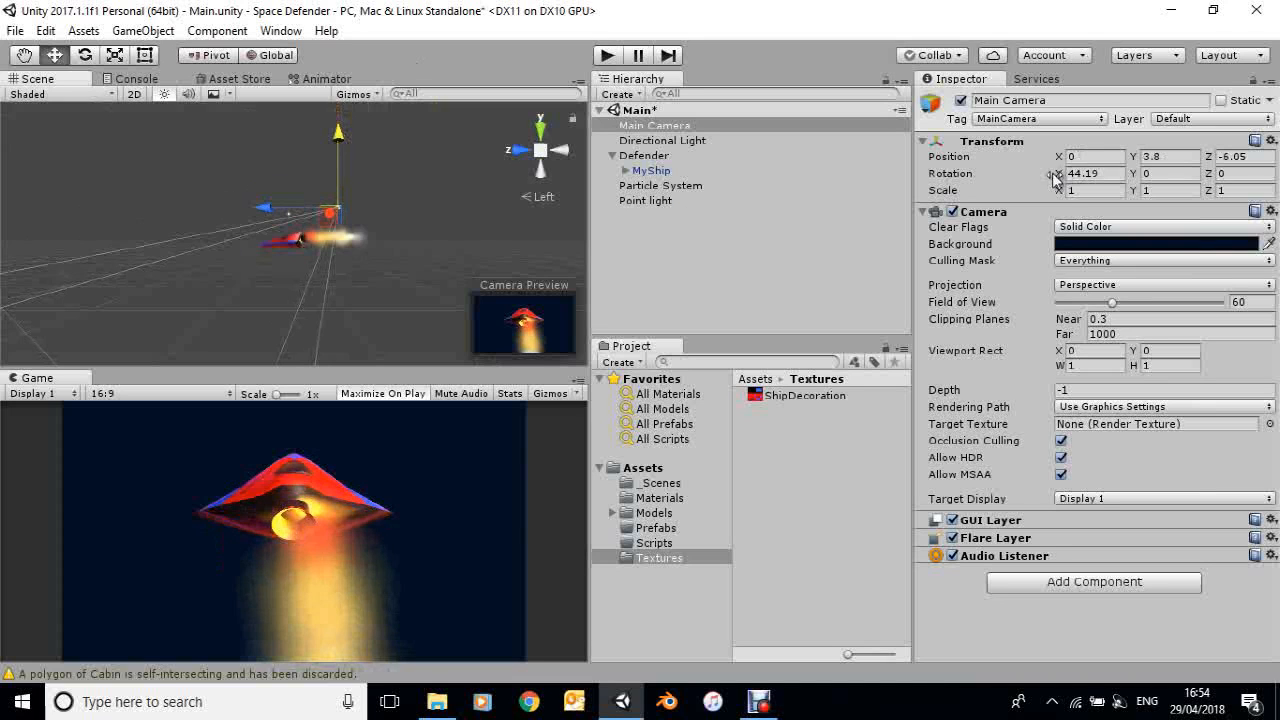
pyautogui.moveTo(1054, 174); pyautogui.dragTo(1092, 178)
pyautogui.moveTo(569, 191); pyautogui.dragTo(327, 195)
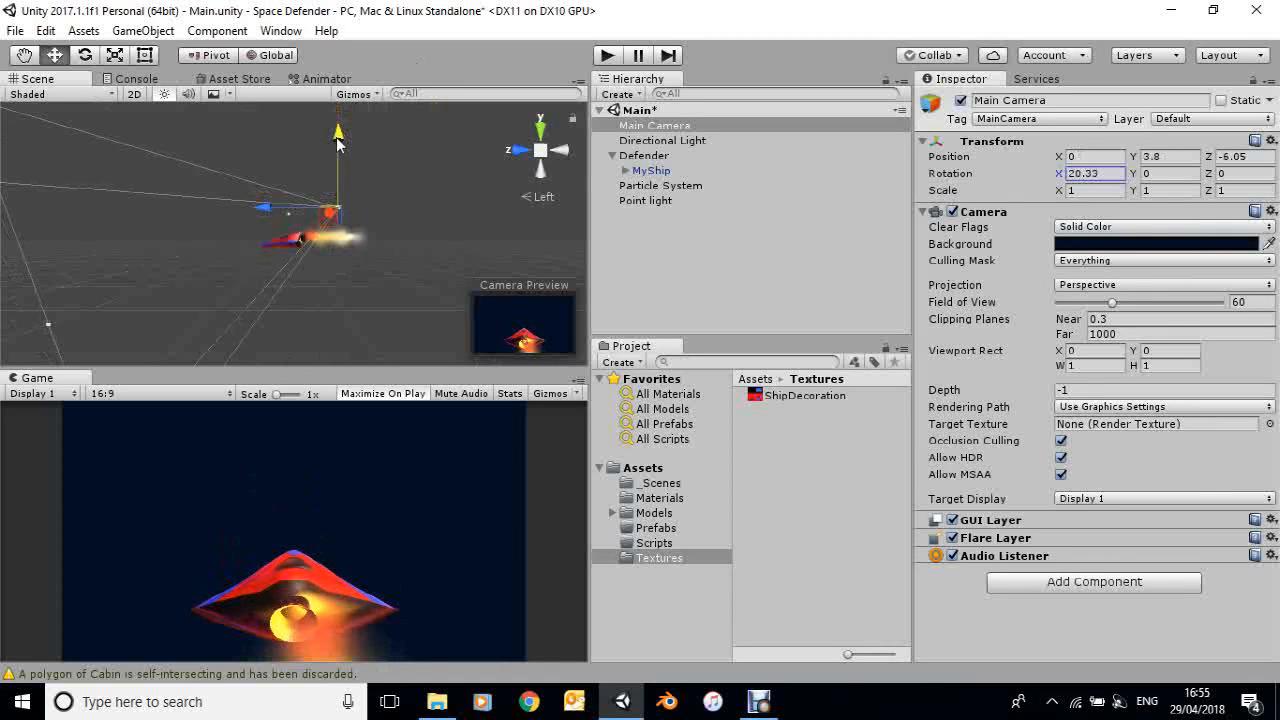
pyautogui.moveTo(337, 141); pyautogui.dragTo(337, 139)
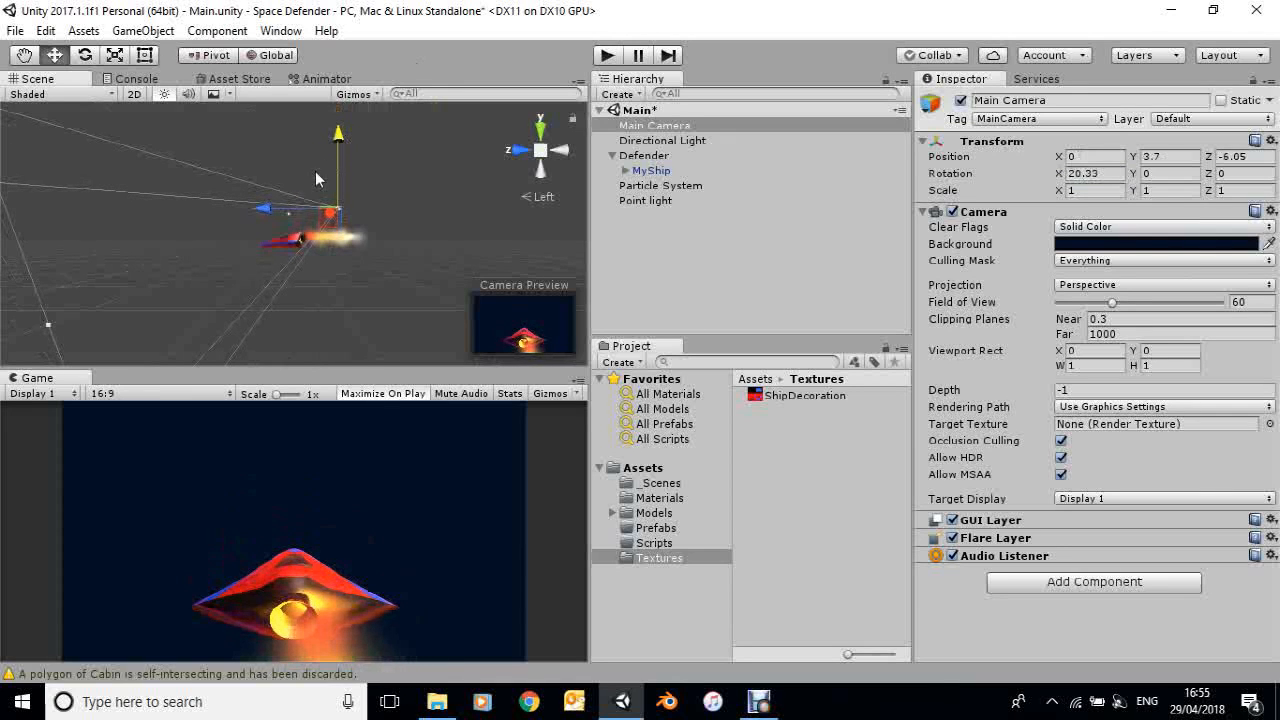
pyautogui.moveTo(265, 215); pyautogui.dragTo(273, 216)
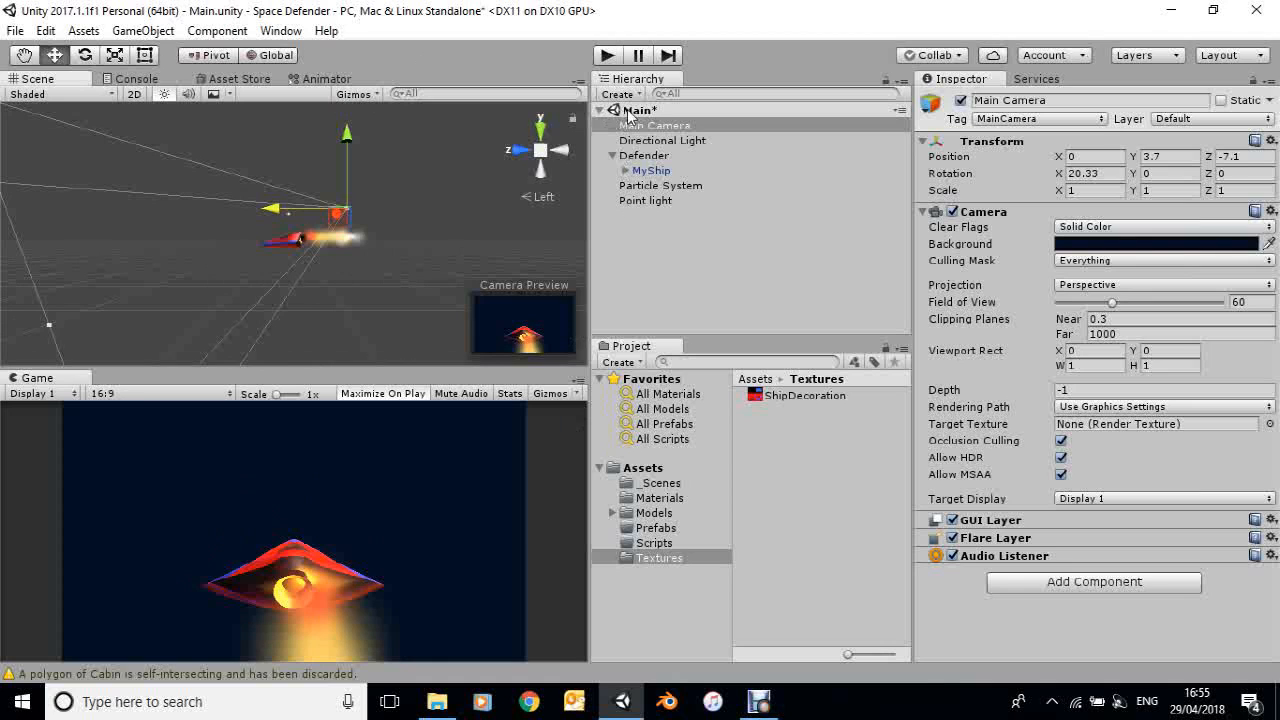
# Save the Main scene and briefly run the game to check the camera's view of the ship
pyautogui.rightClick(630, 111)
pyautogui.click(660, 146)
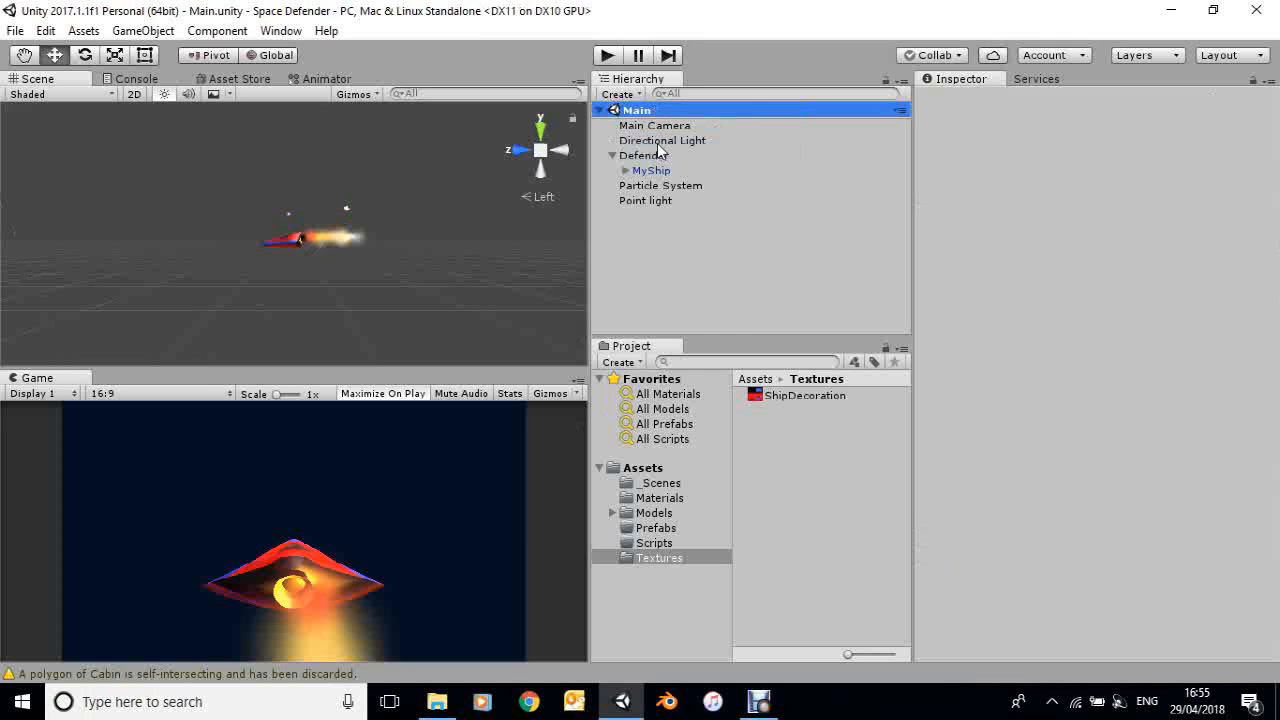
pyautogui.click(607, 56)
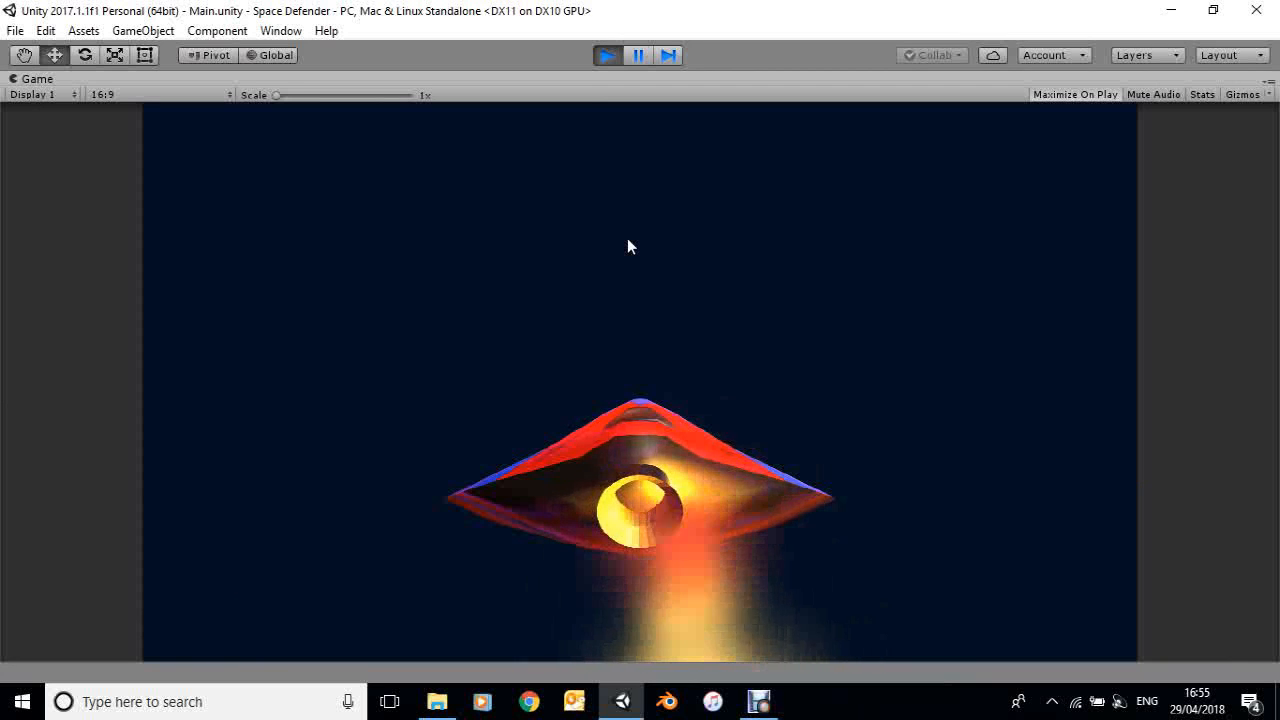
pyautogui.click(600, 55)
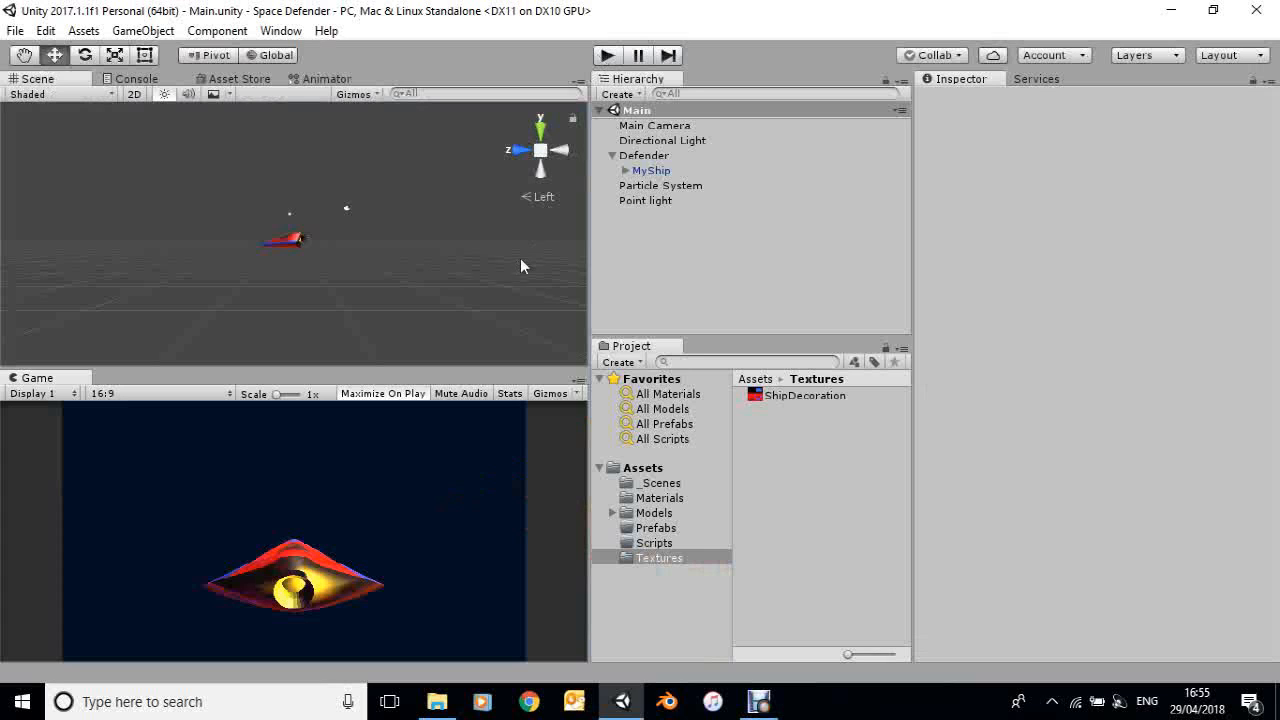
# Add a second particle system and move it far ahead of the ship, to about Y 0.1, Z 22.99
pyautogui.click(626, 95)
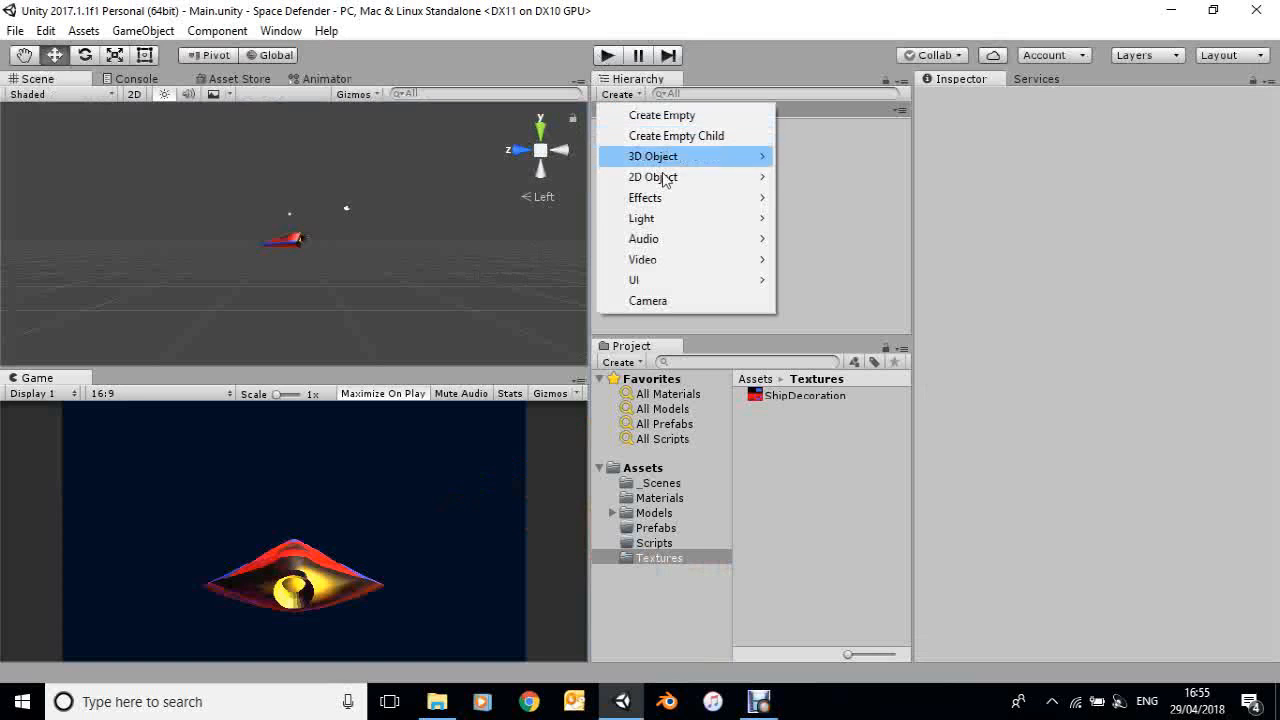
pyautogui.moveTo(659, 200)
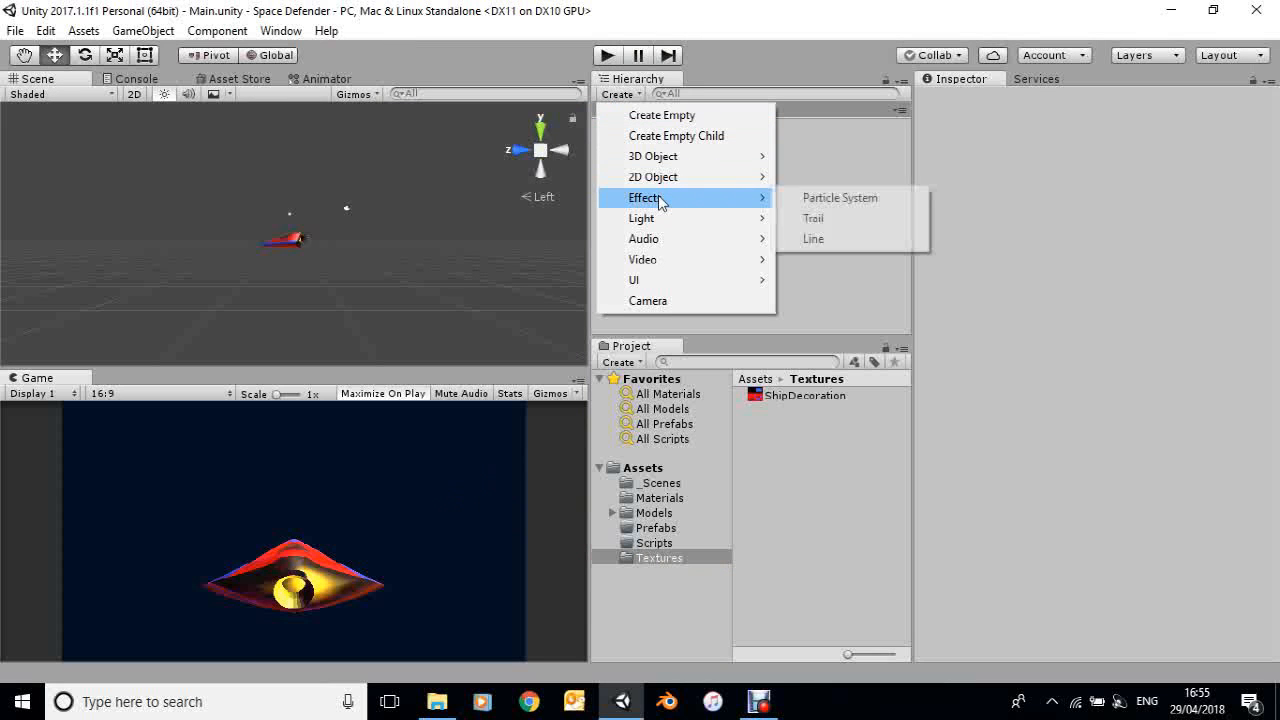
pyautogui.click(815, 198)
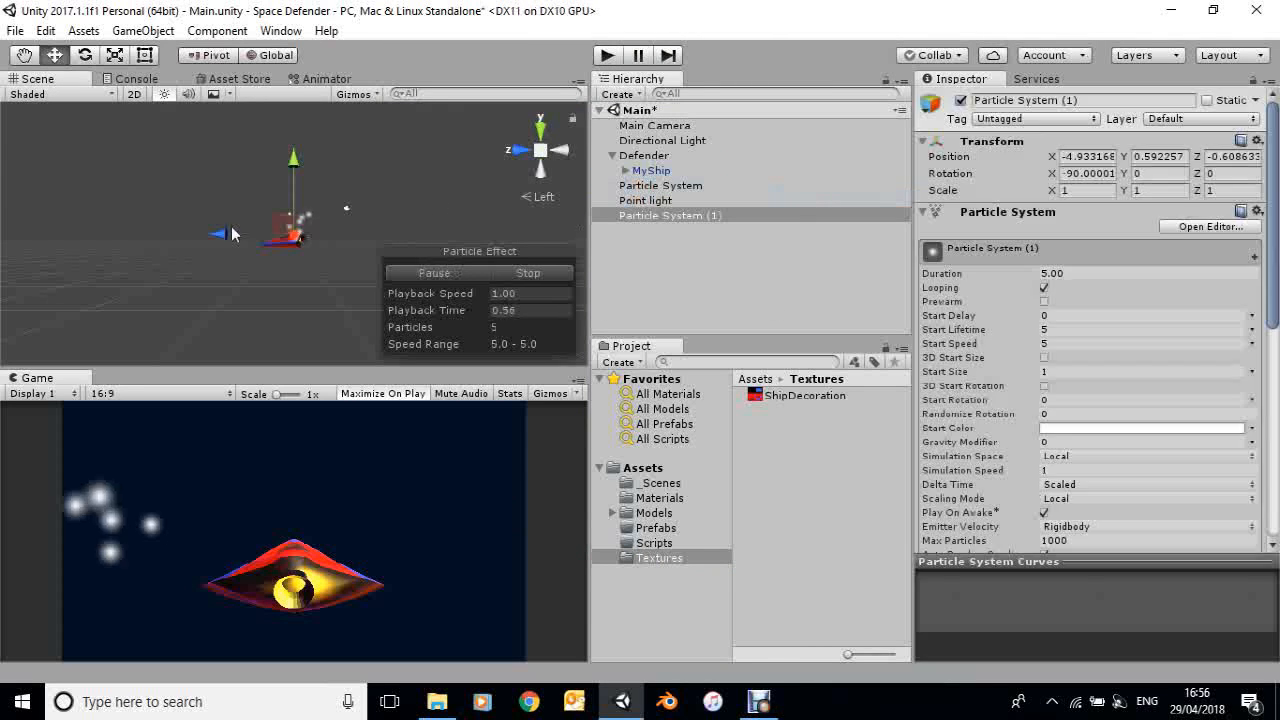
pyautogui.moveTo(232, 234); pyautogui.dragTo(930, 168)
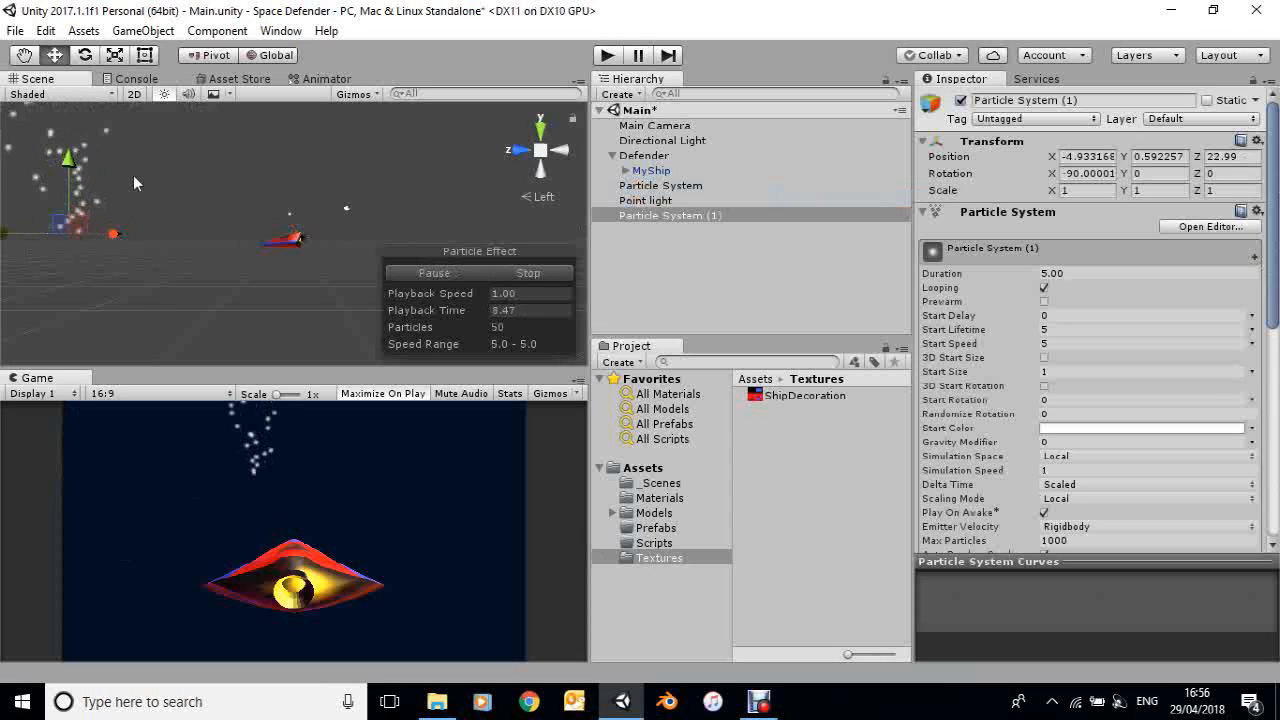
pyautogui.moveTo(65, 165); pyautogui.dragTo(66, 169)
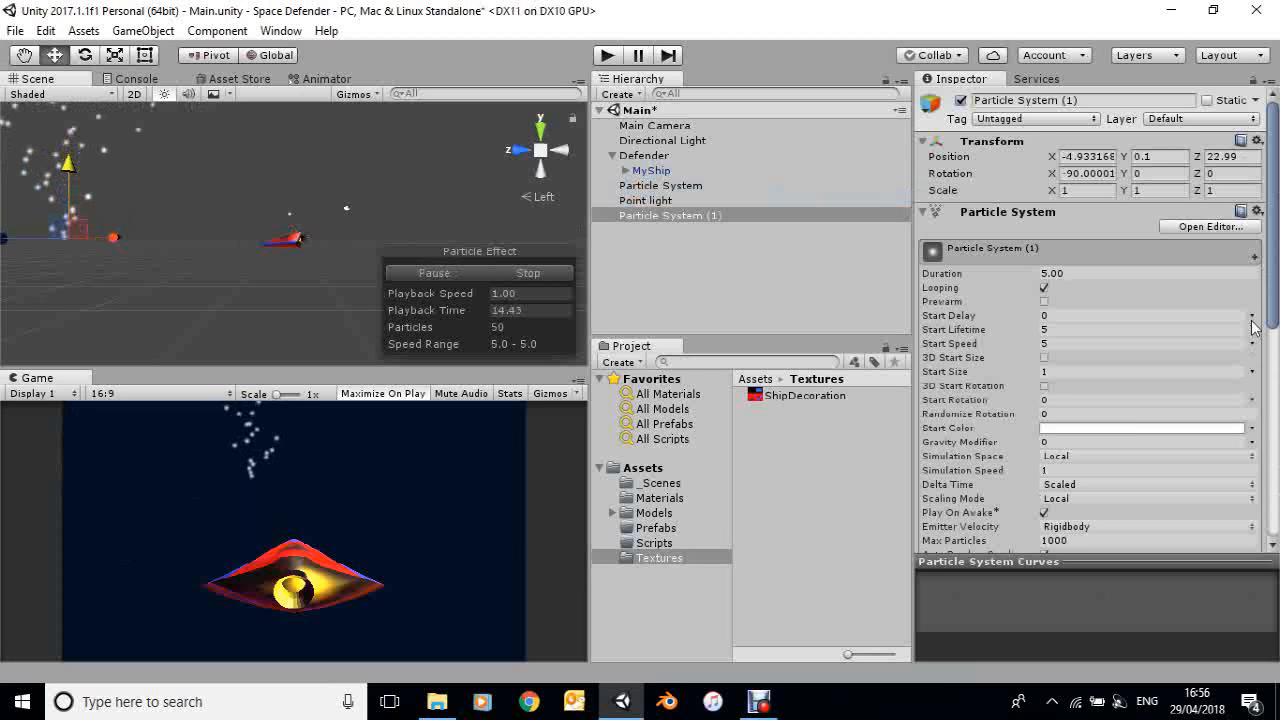
# Set the new particle system's Shape rotation to -90 on X so it emits toward the ship
pyautogui.scroll(-5, 1138, 382)
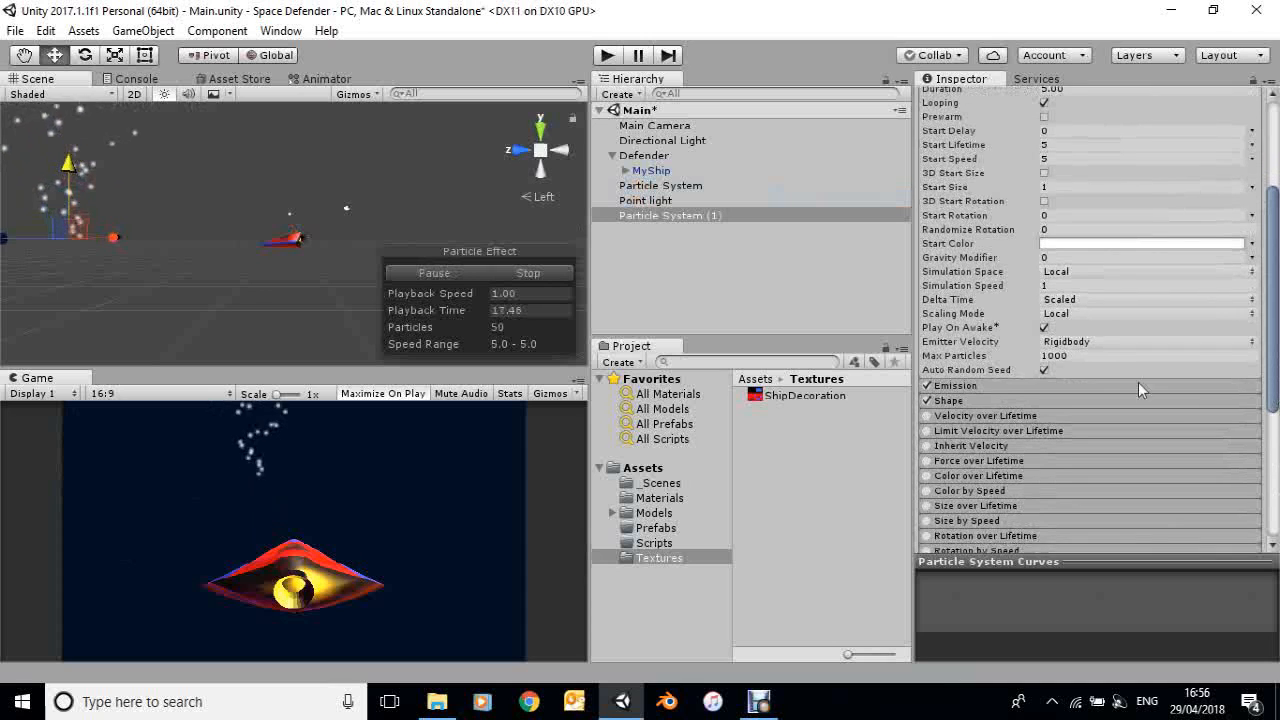
pyautogui.click(1017, 398)
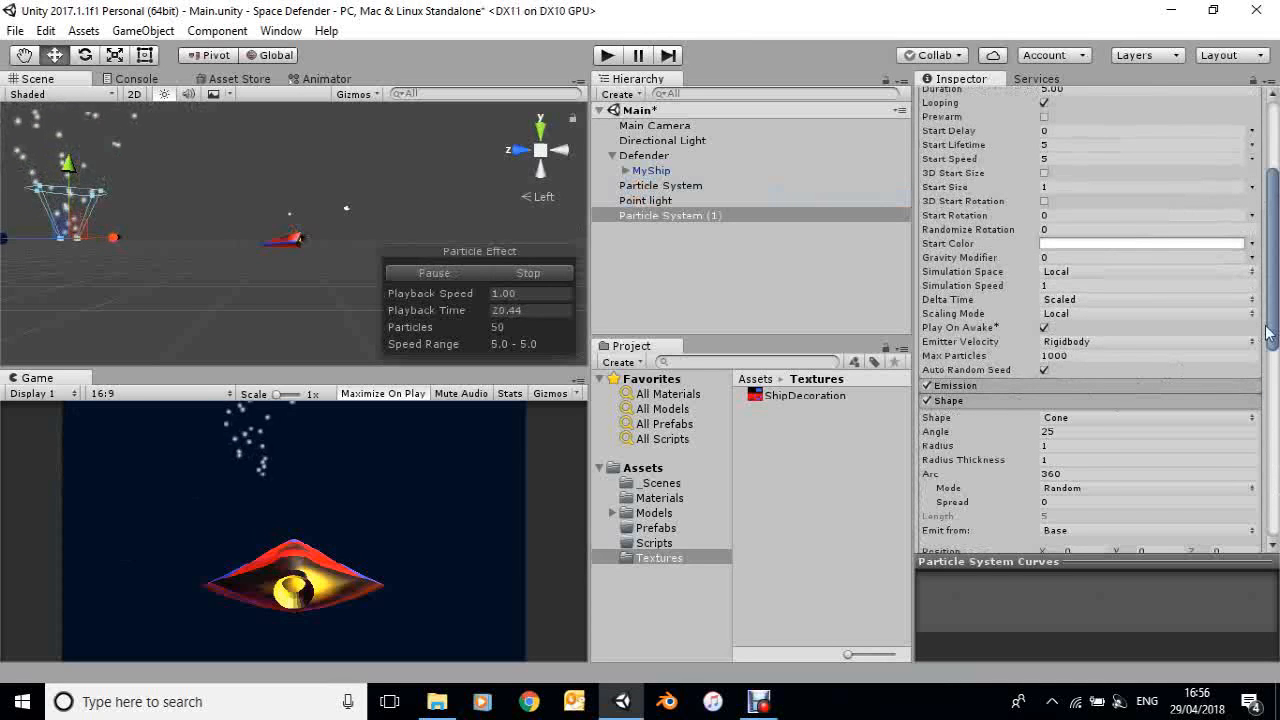
pyautogui.moveTo(1272, 330); pyautogui.dragTo(1272, 393)
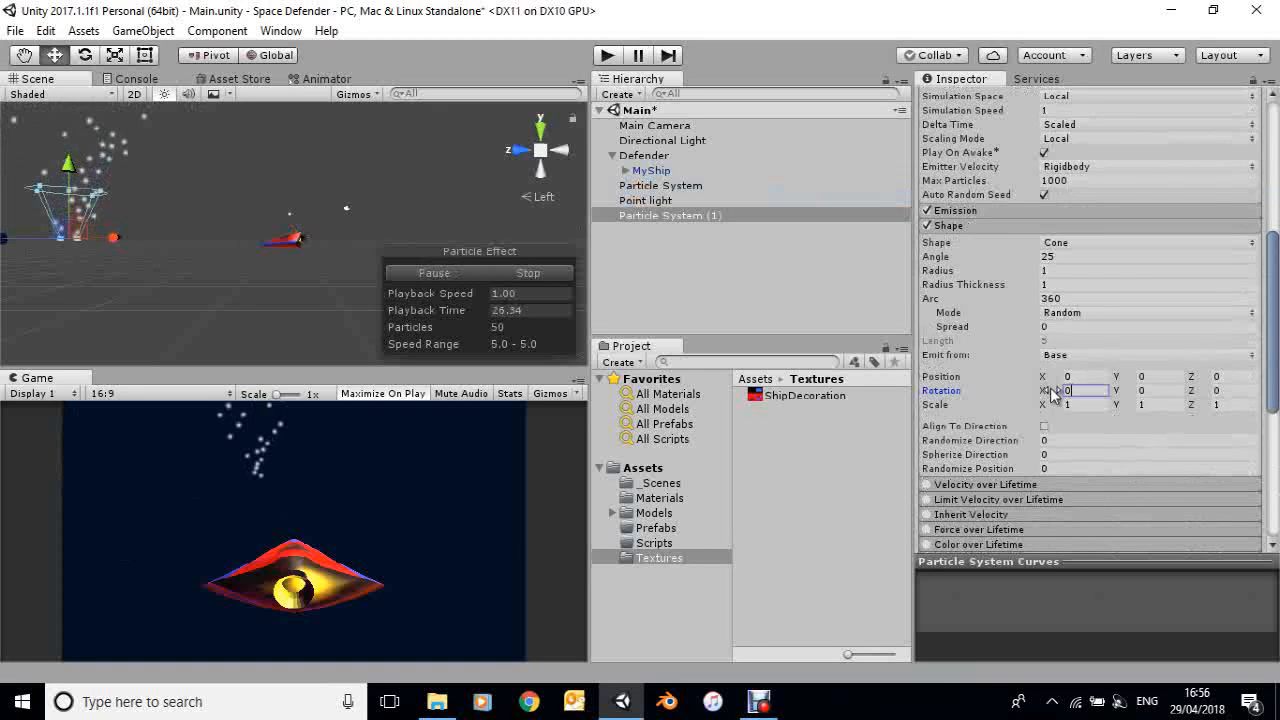
pyautogui.write('90')
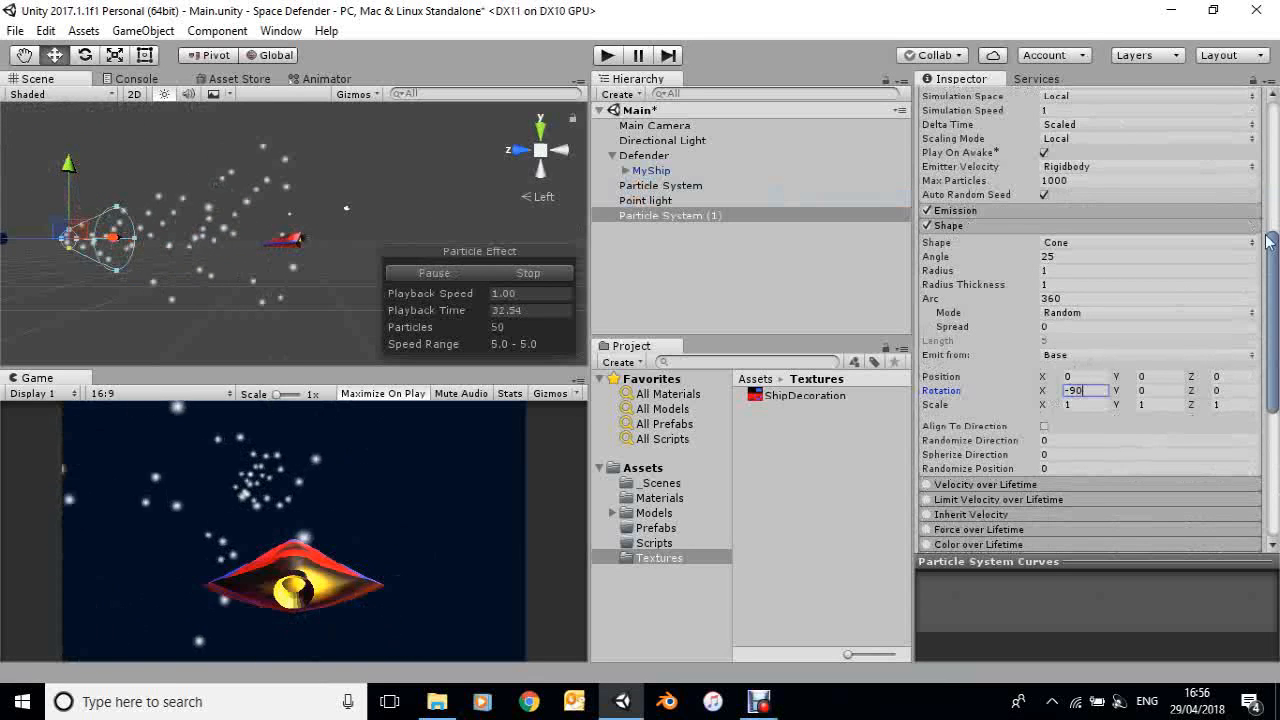
# Set the new particle system's position to X 0, Y 0, Z 40
pyautogui.moveTo(1270, 240); pyautogui.dragTo(1274, 95)
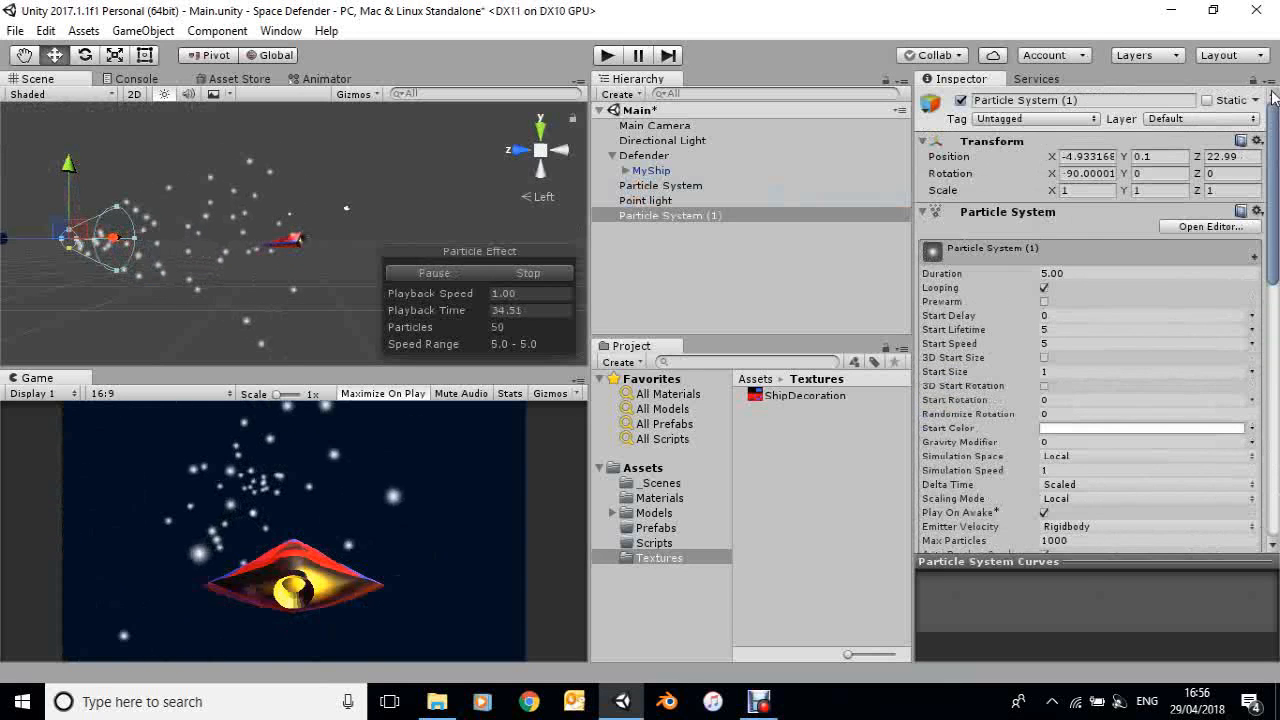
pyautogui.click(1090, 156)
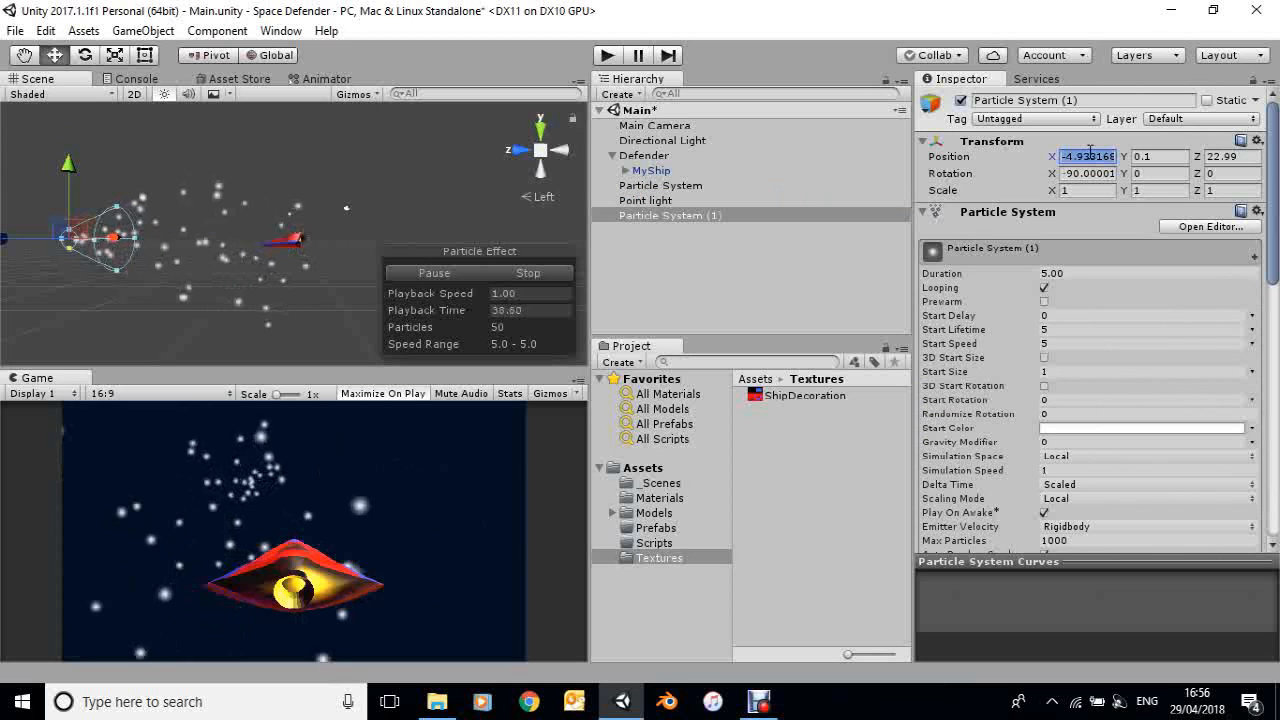
pyautogui.write('0')
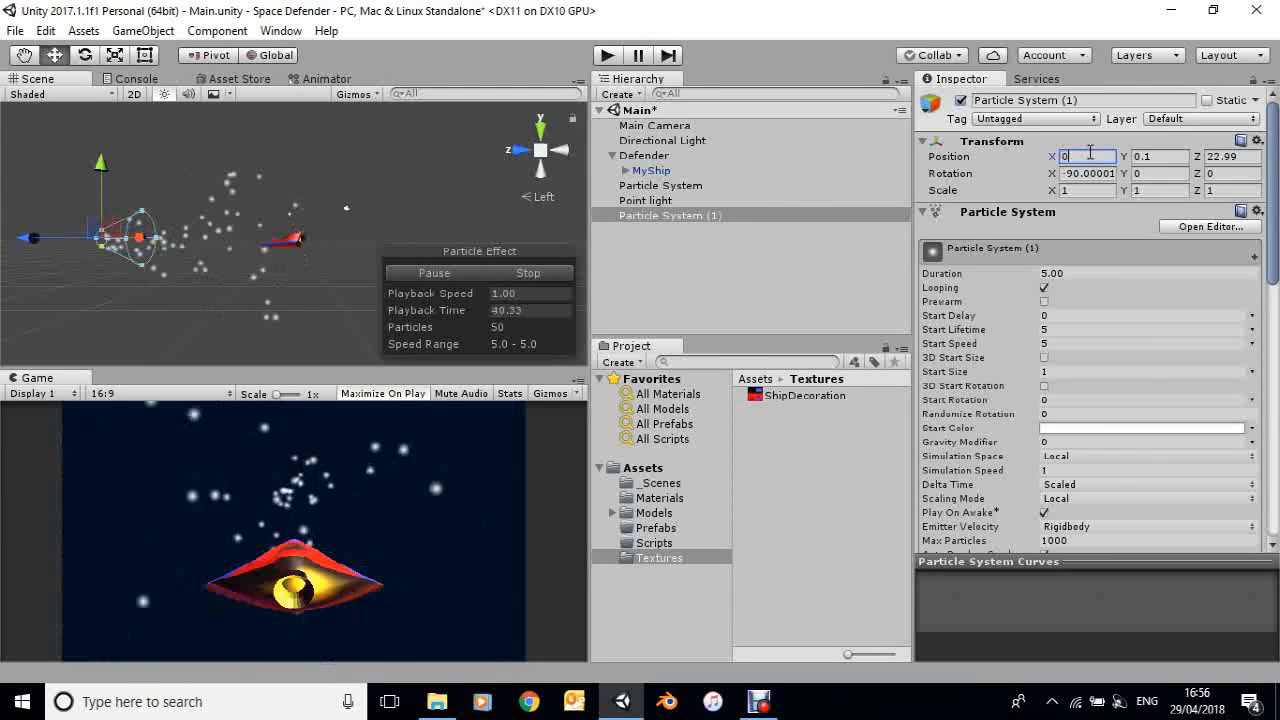
pyautogui.click(1146, 156)
pyautogui.write('0')
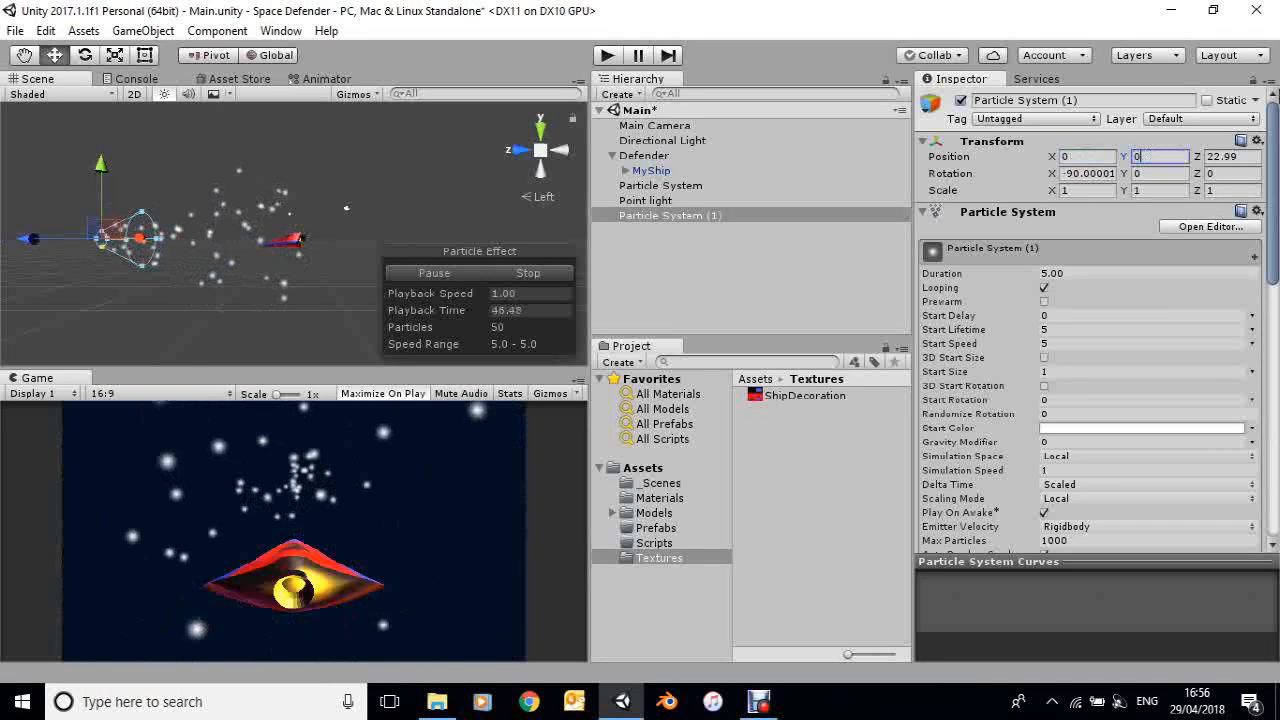
pyautogui.click(1243, 157)
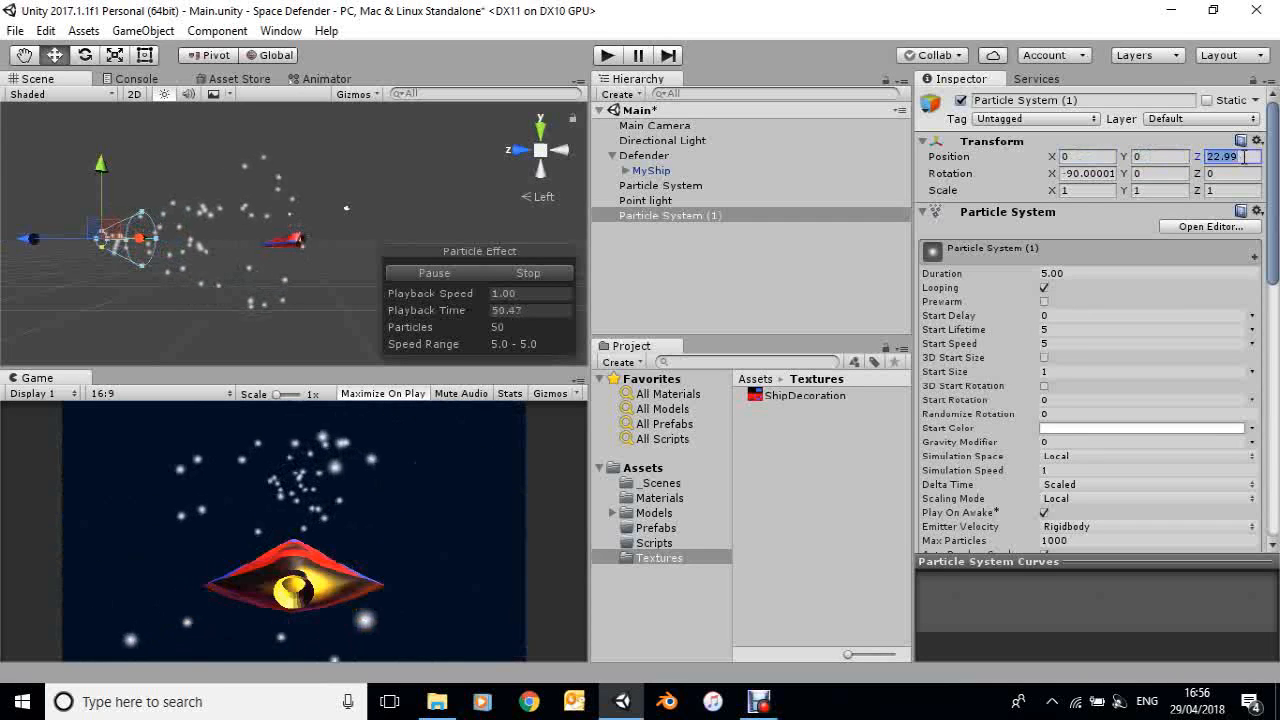
pyautogui.write('40')
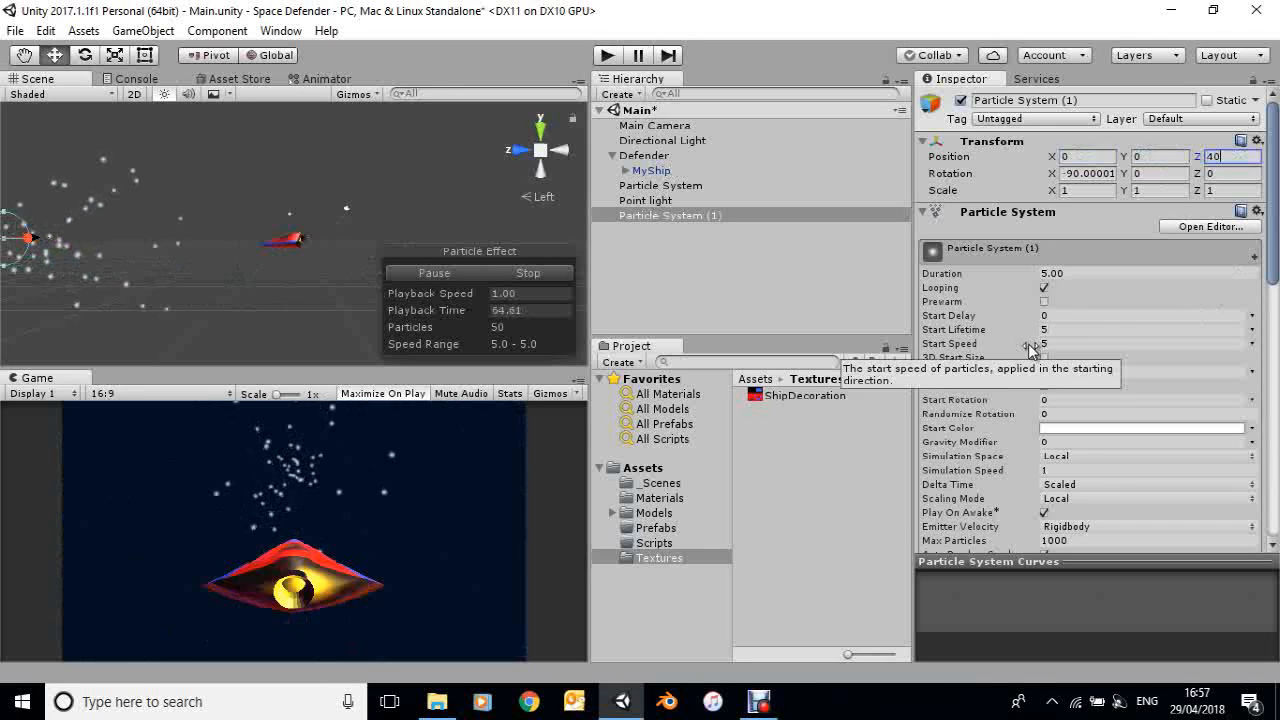
# Raise the new particle system's Start Speed to about 17.97 and run the game to test the star effect
pyautogui.moveTo(1030, 347); pyautogui.dragTo(1165, 336)
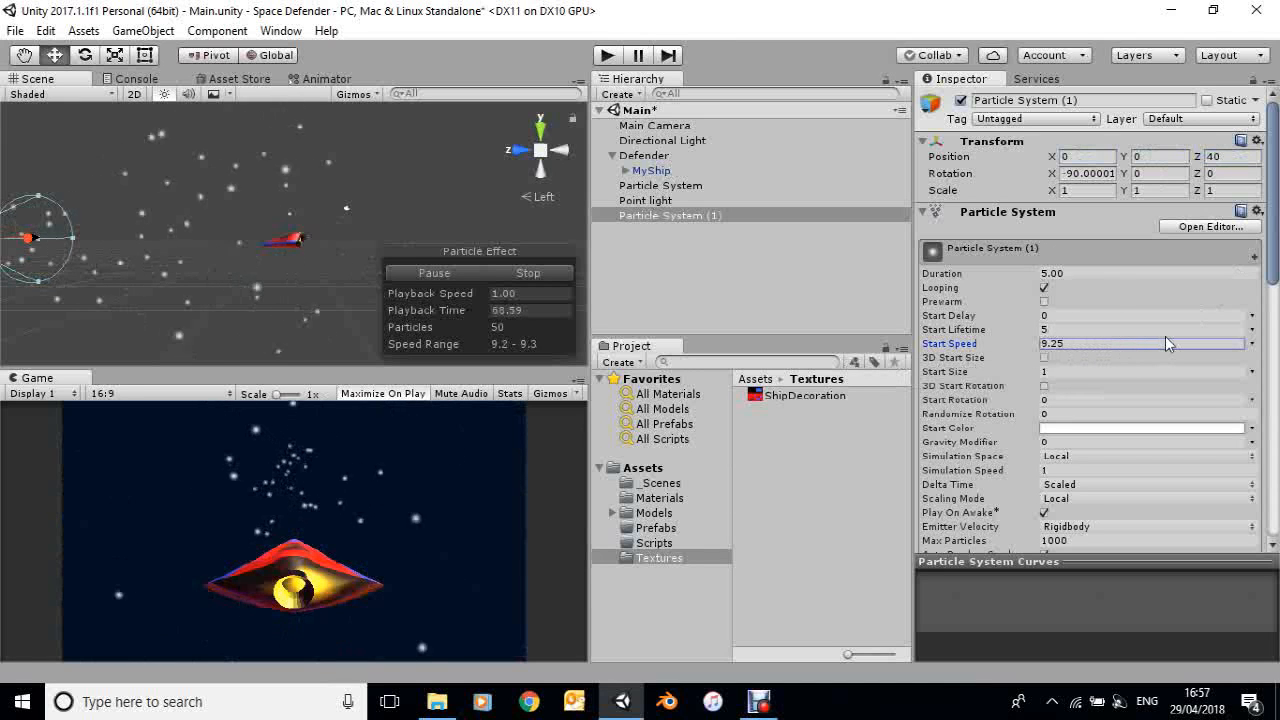
pyautogui.moveTo(1006, 354); pyautogui.dragTo(1168, 334)
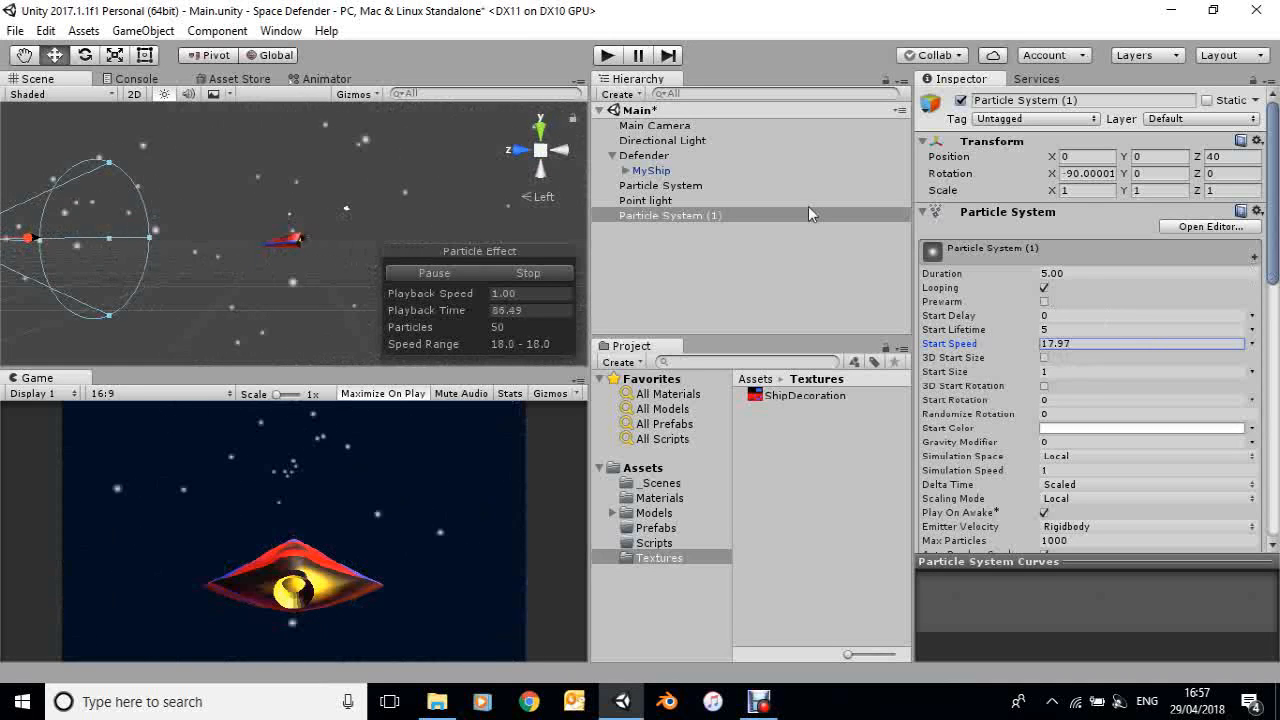
pyautogui.click(606, 57)
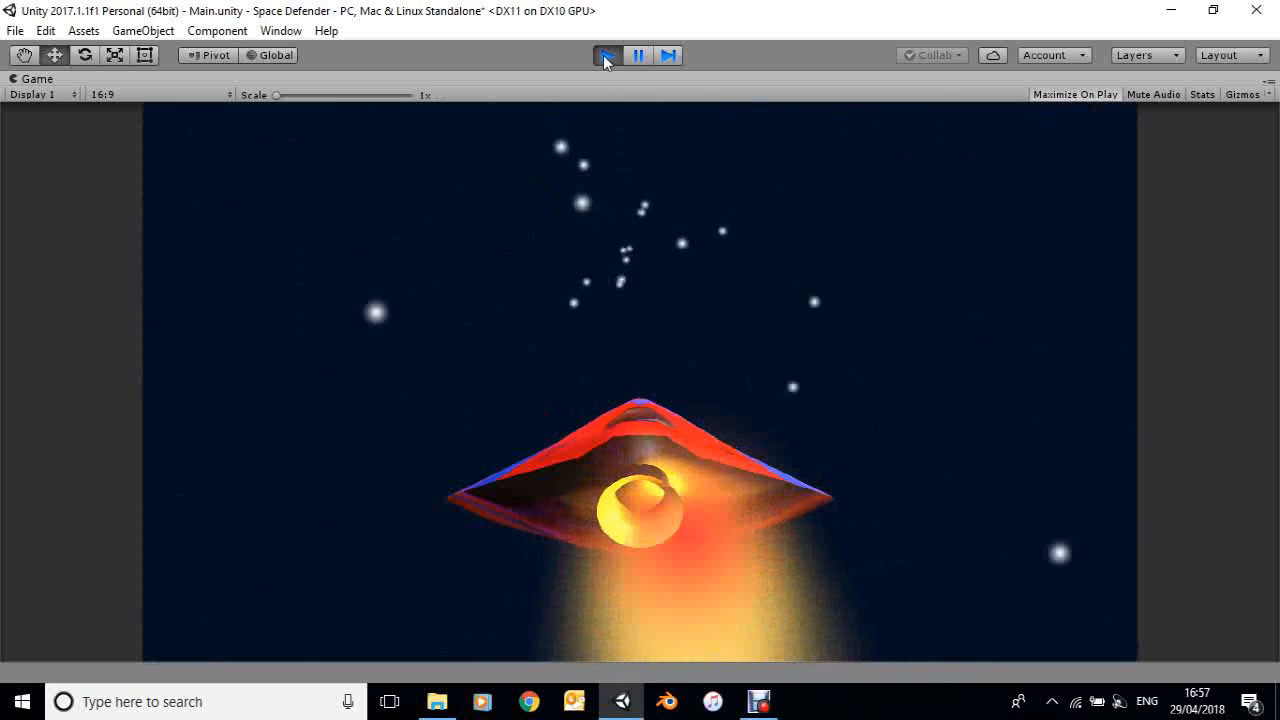
# End the running test, enable Prewarm on the star particle system, and run the game again to check the starfield
pyautogui.click(607, 55)
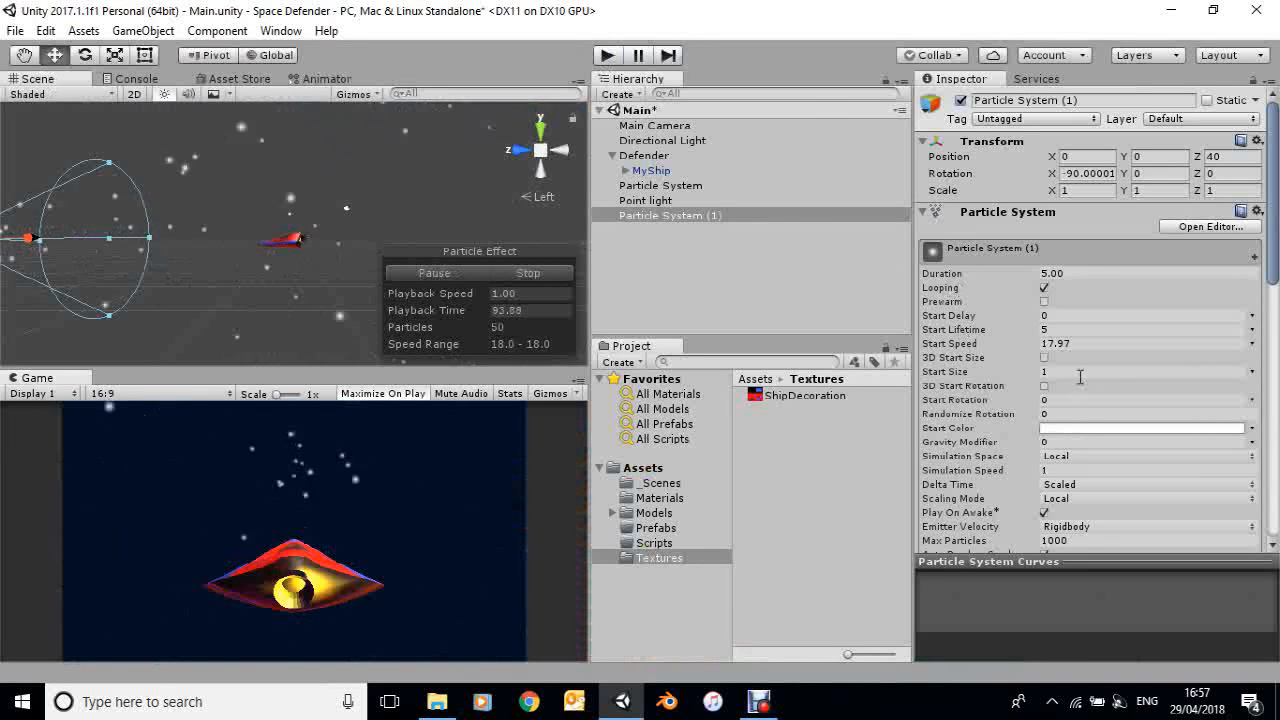
pyautogui.click(1044, 301)
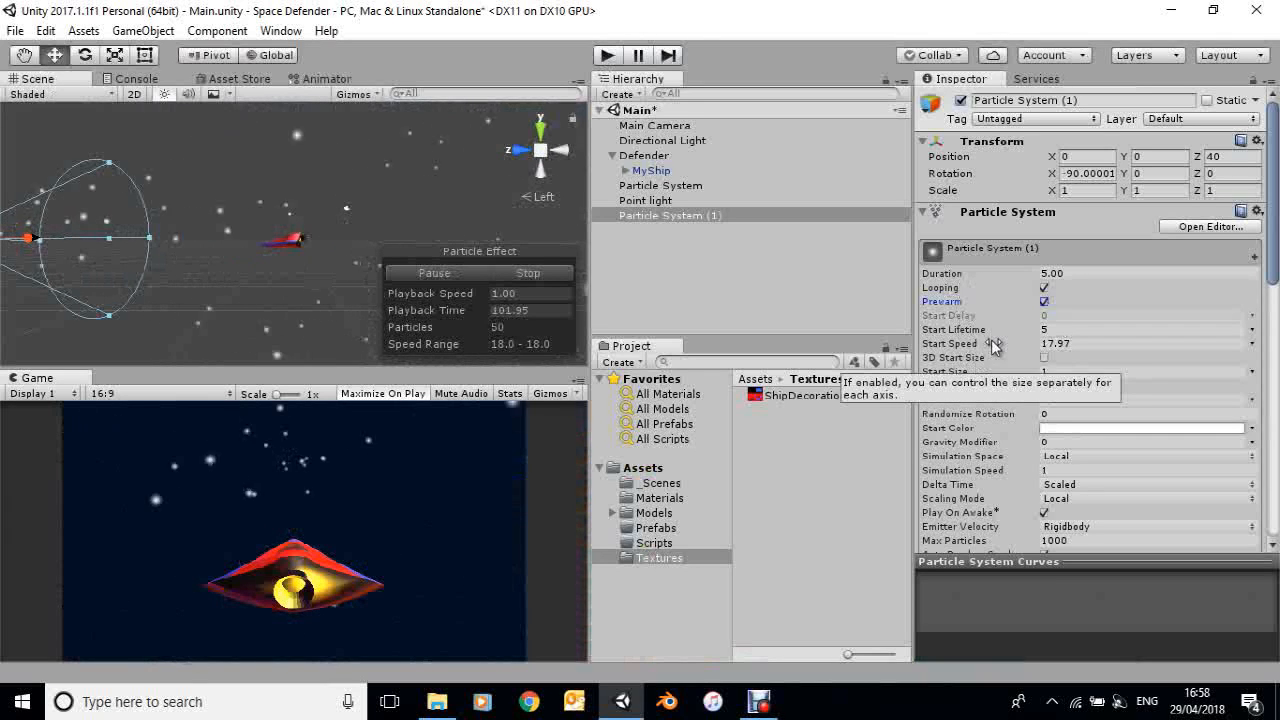
pyautogui.click(607, 56)
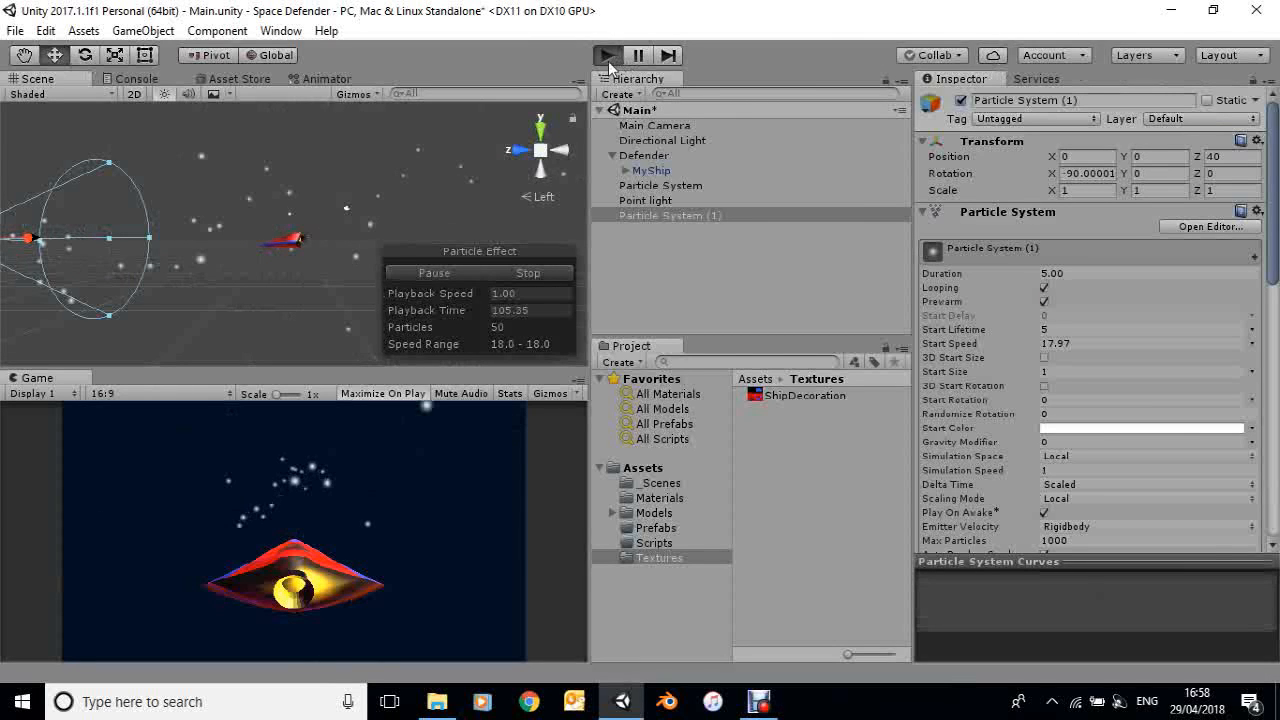
pyautogui.click(609, 63)
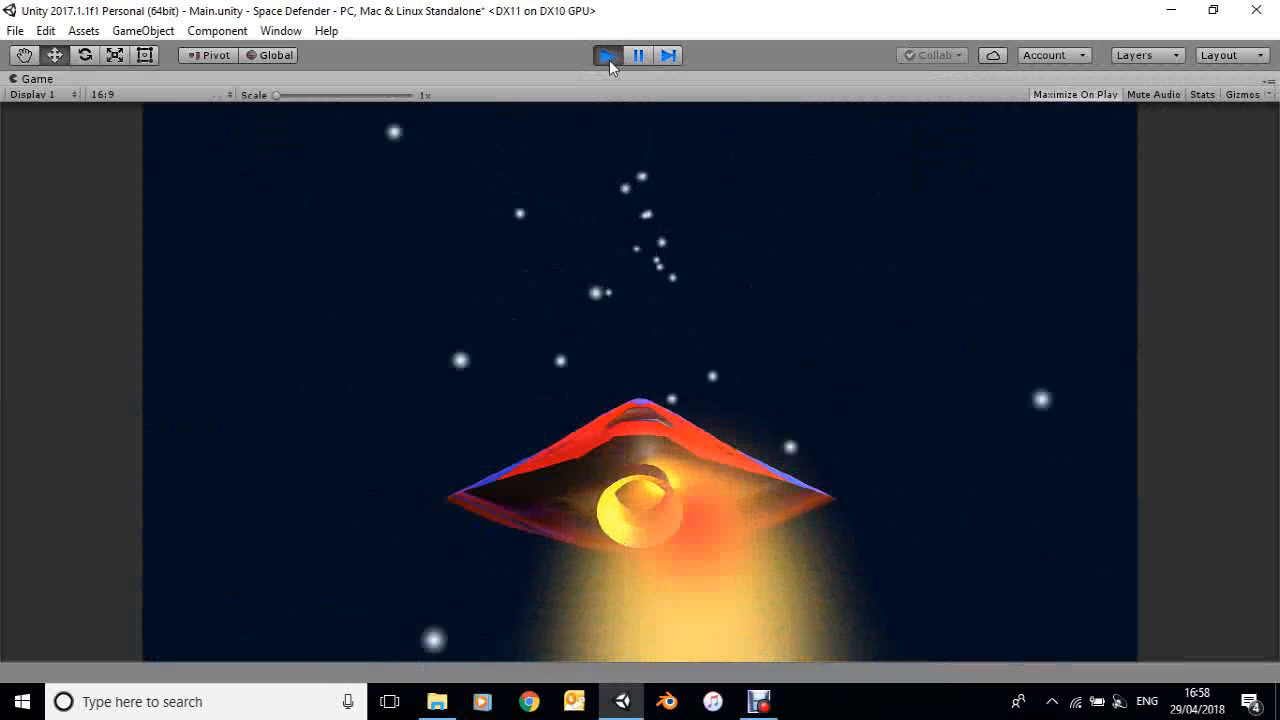
pyautogui.click(609, 60)
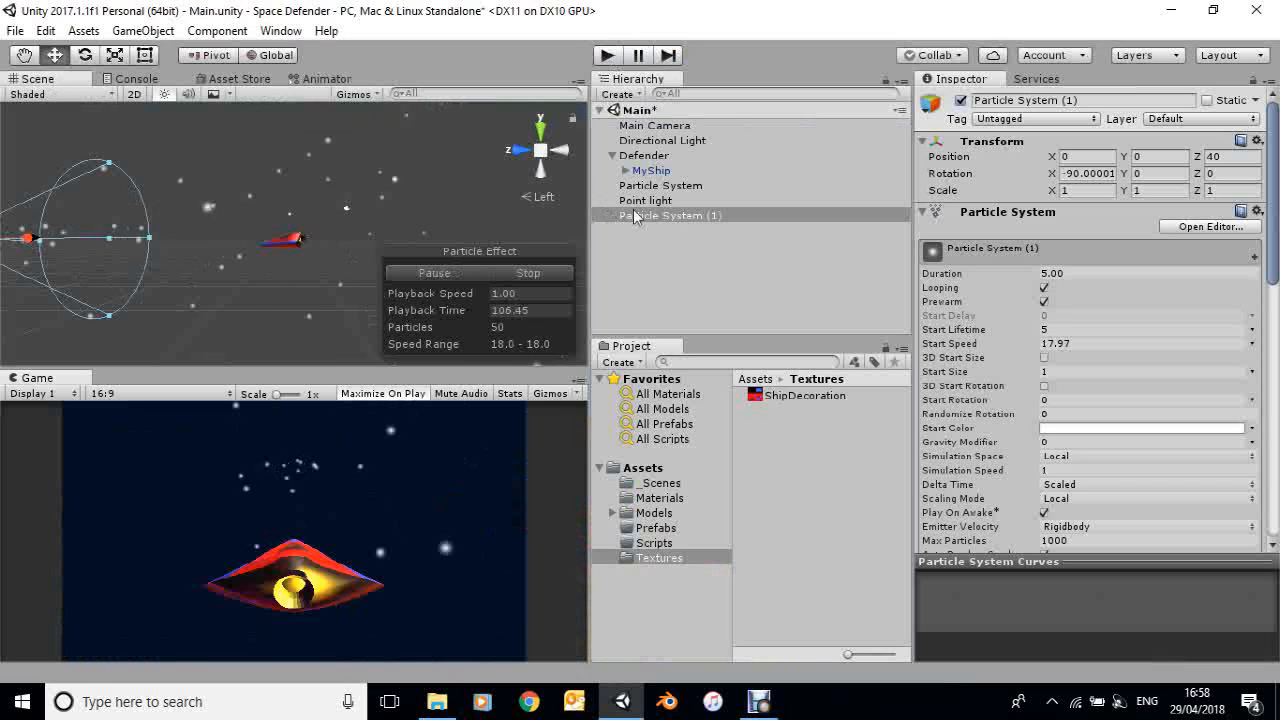
# Save the Main scene with the updated star particle system
pyautogui.rightClick(640, 110)
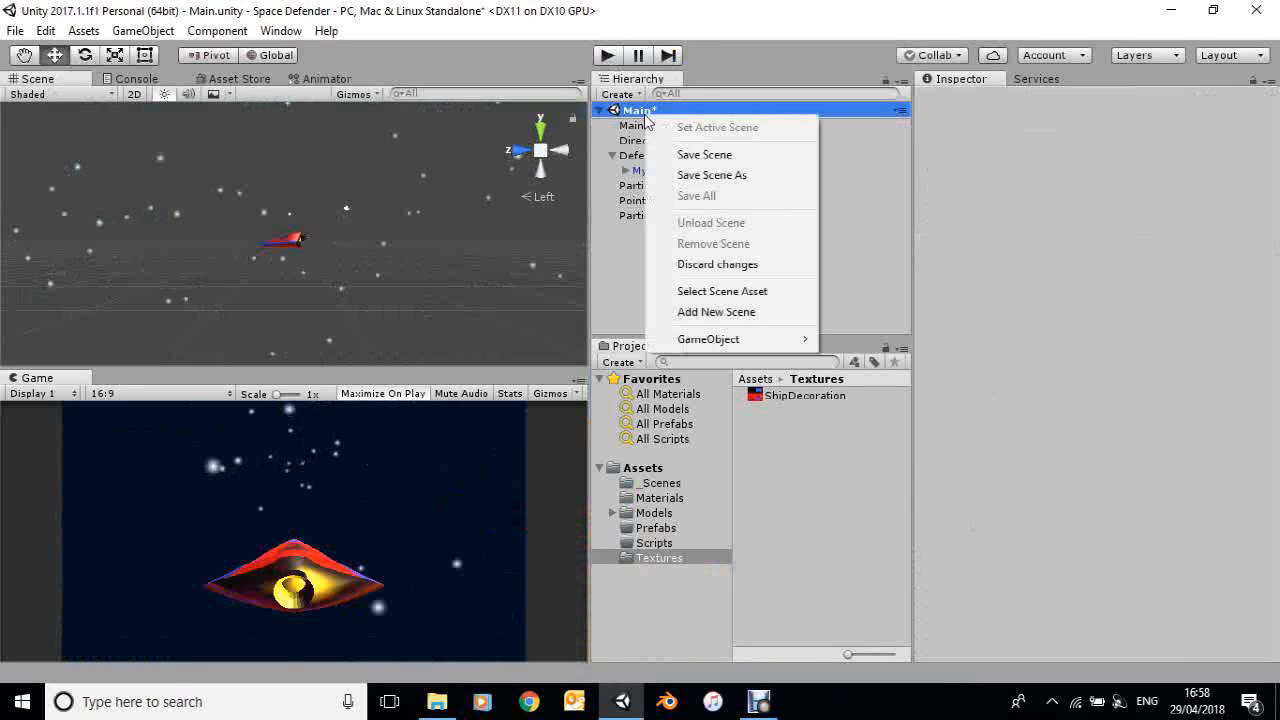
pyautogui.click(684, 156)
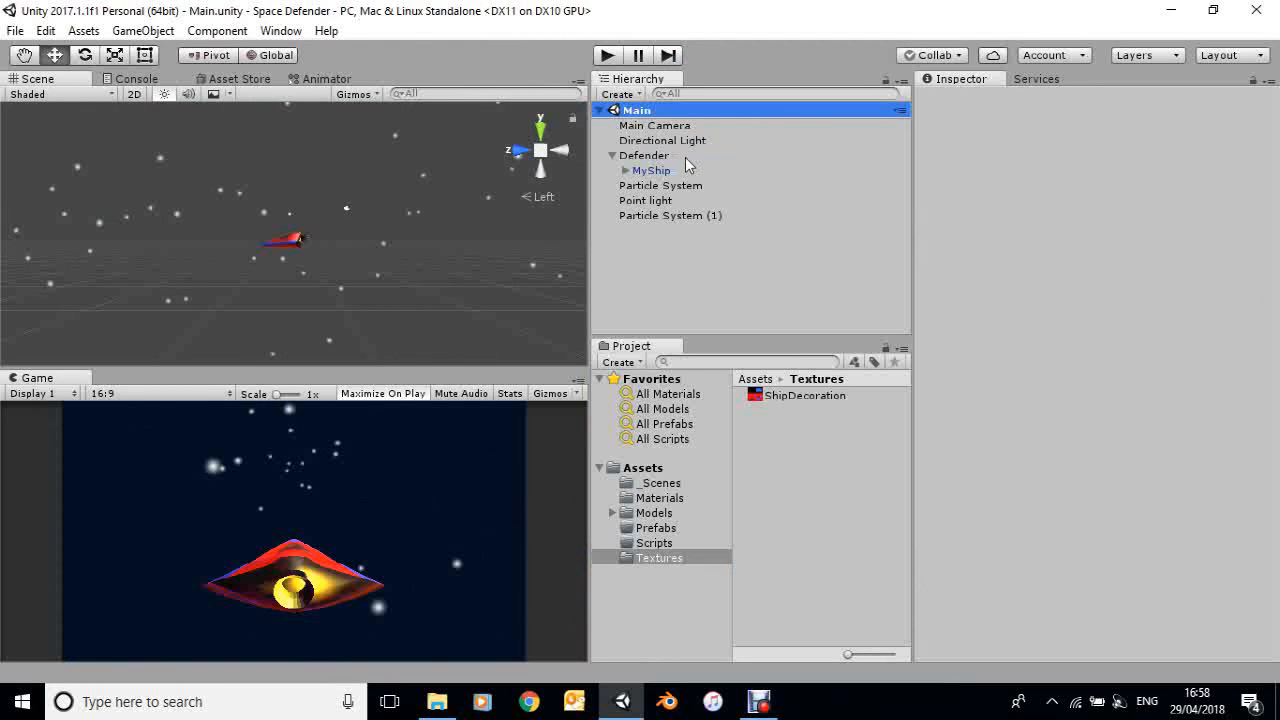